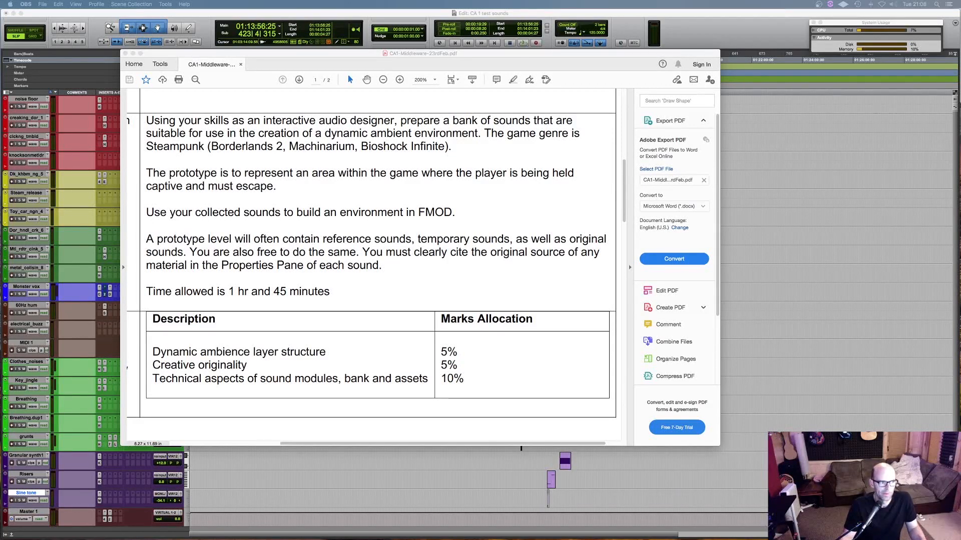
- Bring the CA1 middleware brief forward and highlight the assignment text from the interactive audio designer task through the time allowed
{"action": "left_click", "coordinate": [371, 67]}
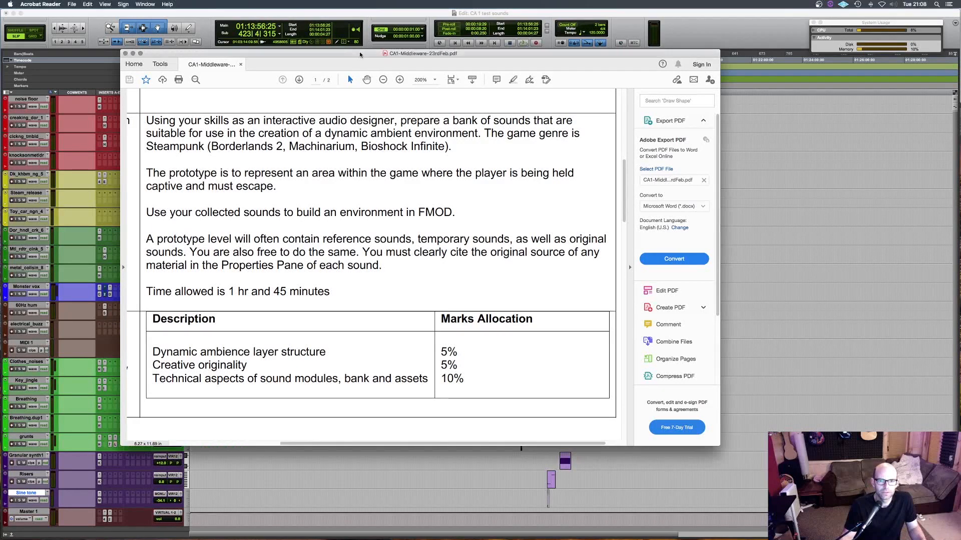
{"action": "left_click_drag", "start_coordinate": [146, 120], "coordinate": [488, 285]}
{"action": "scroll", "coordinate": [487, 286], "scroll_direction": "down", "scroll_amount": 1}
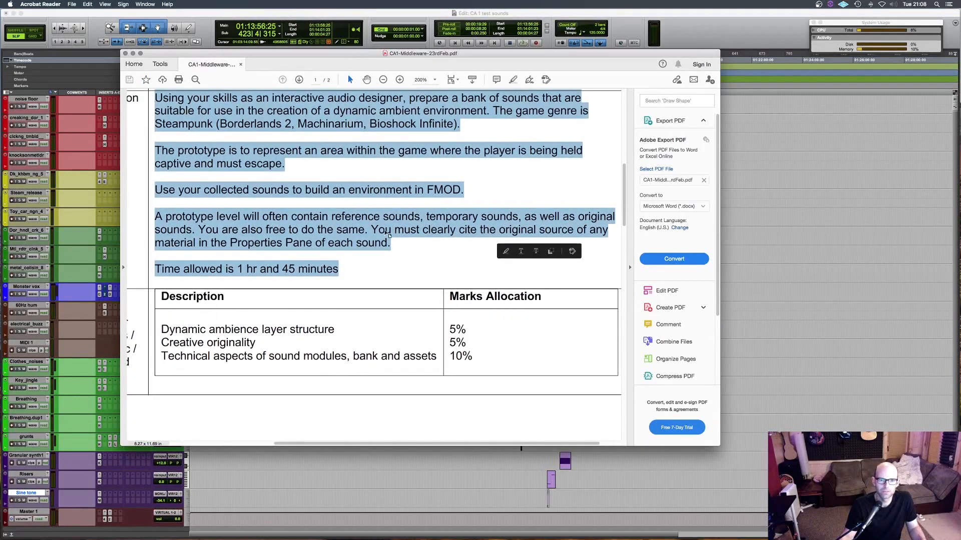
{"action": "scroll", "coordinate": [385, 231], "scroll_direction": "up", "scroll_amount": 1}
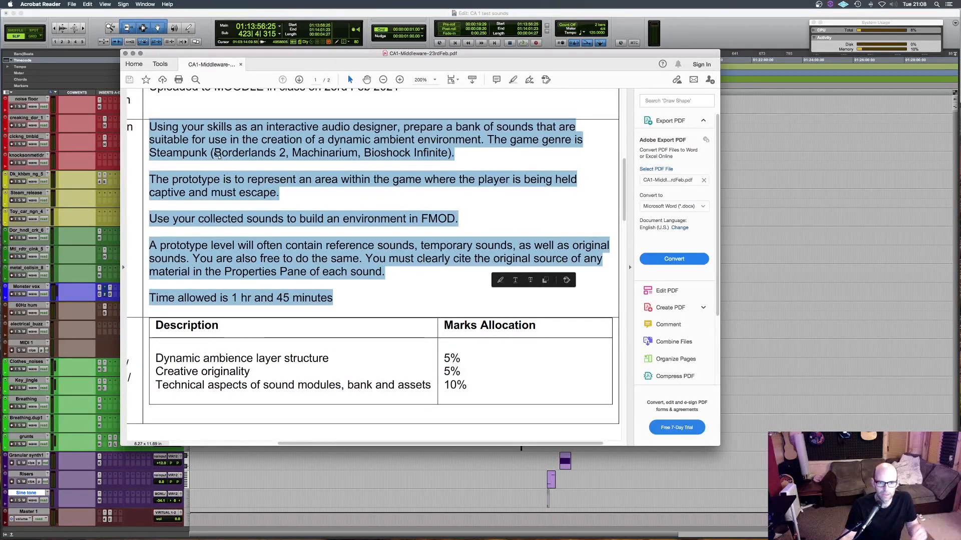
{"action": "left_click", "coordinate": [212, 155]}
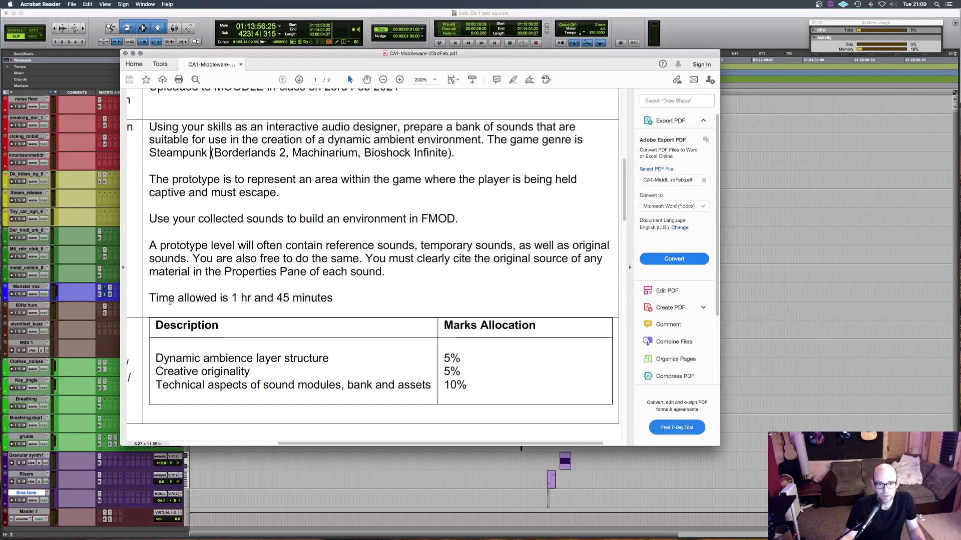
- Highlight the brief's time allowance and the paragraph on reference sounds and citing sources, and close the PDF
{"action": "scroll", "coordinate": [150, 295], "scroll_direction": "left", "scroll_amount": 2}
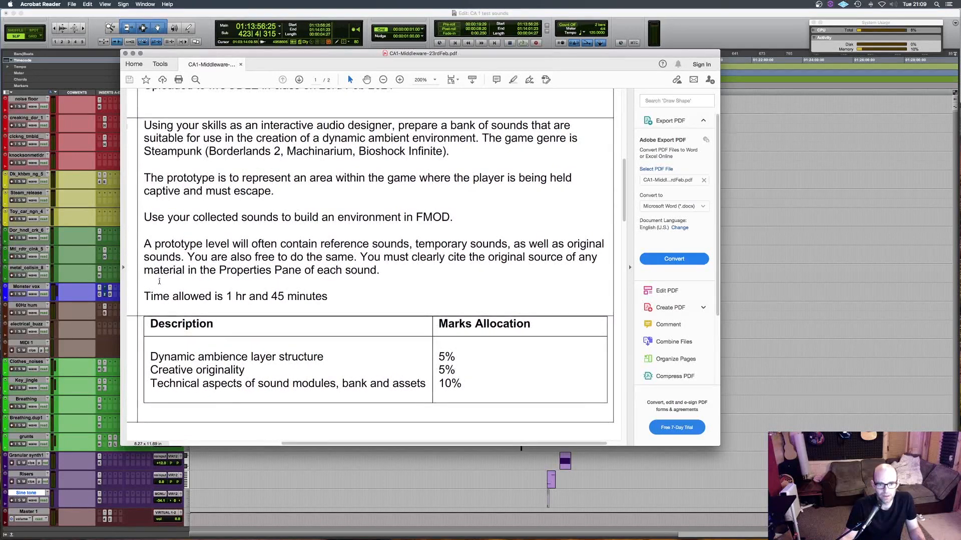
{"action": "scroll", "coordinate": [160, 281], "scroll_direction": "right", "scroll_amount": 2}
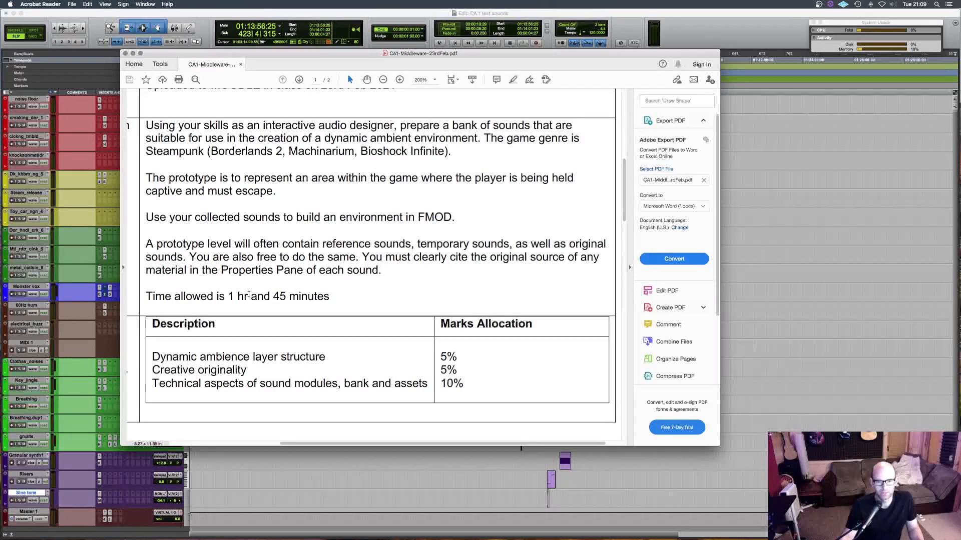
{"action": "left_click_drag", "start_coordinate": [201, 295], "coordinate": [350, 299]}
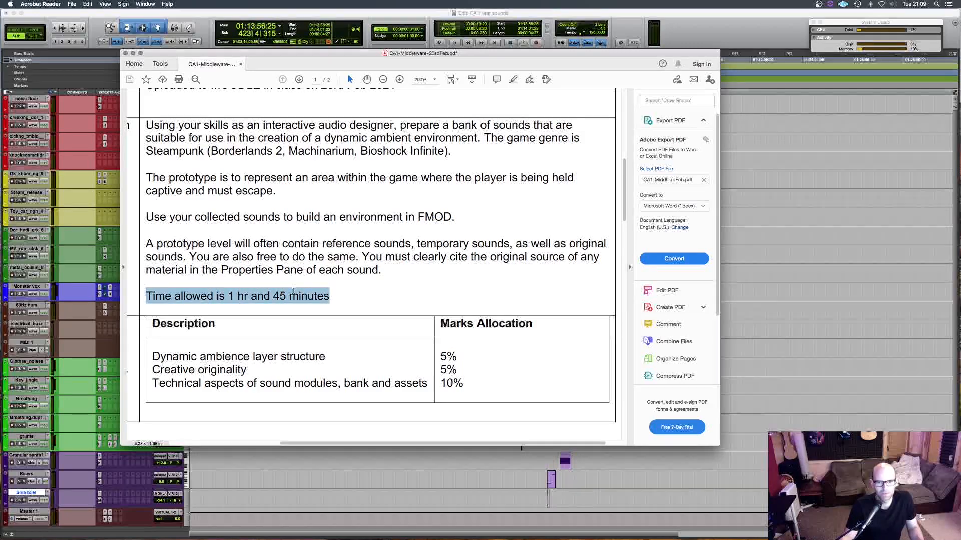
{"action": "left_click", "coordinate": [366, 300]}
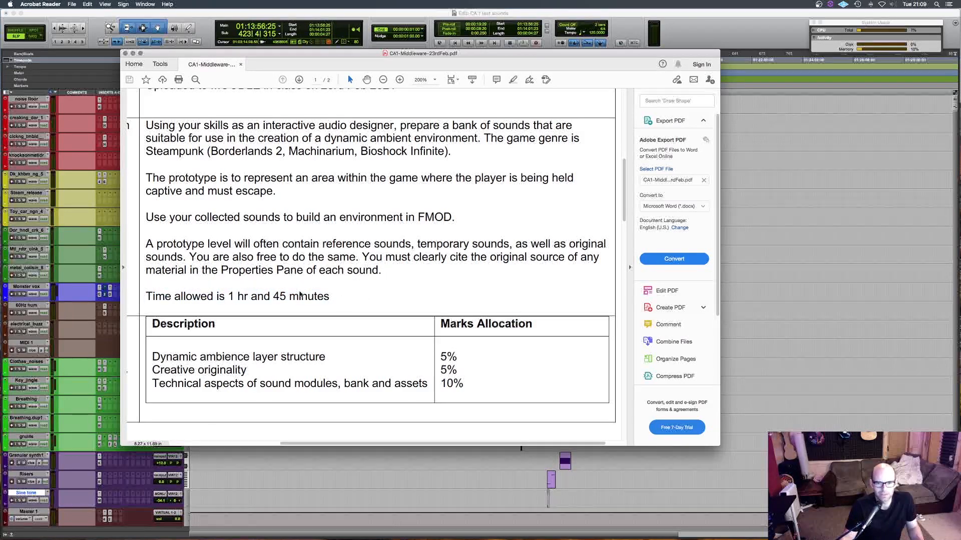
{"action": "left_click_drag", "start_coordinate": [330, 297], "coordinate": [145, 241]}
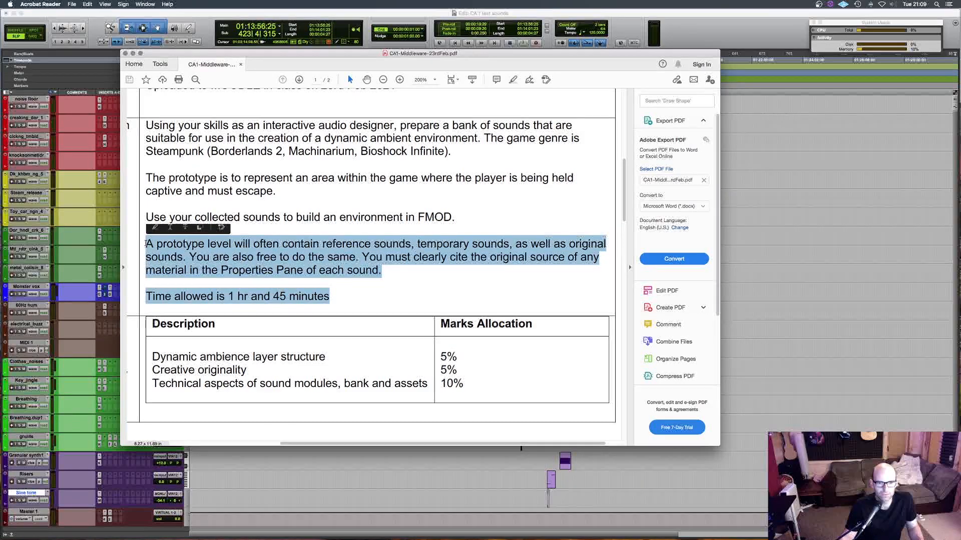
{"action": "left_click", "coordinate": [282, 243]}
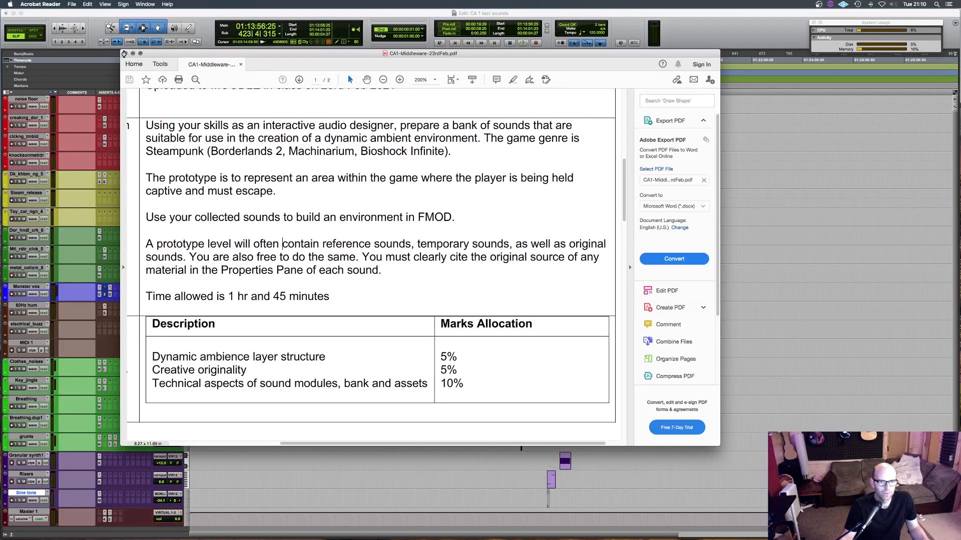
{"action": "left_click", "coordinate": [125, 53]}
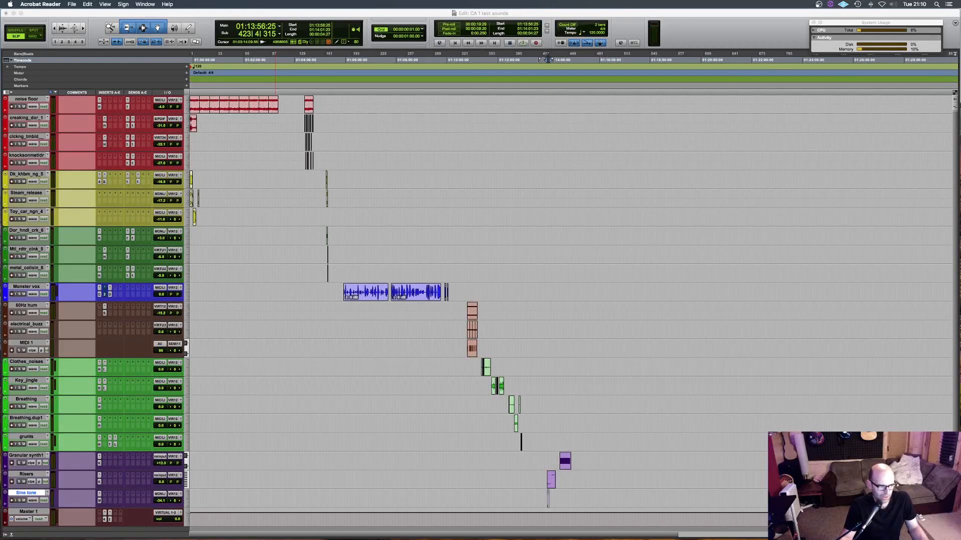
- Switch to Finder, bring the CA1 images folder into view and preview the "woodenfloors warehouse" image
{"action": "key", "text": "super+Tab"}
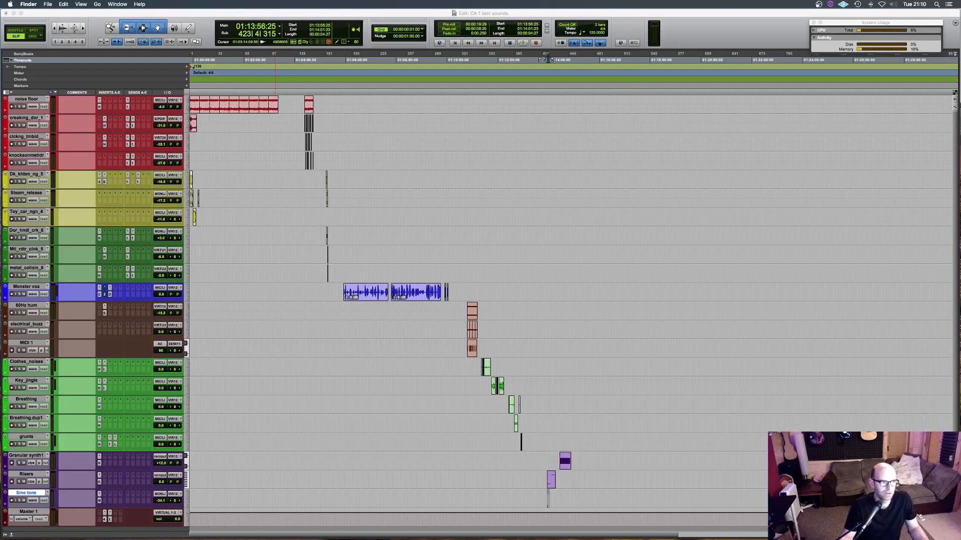
{"action": "left_click_drag", "start_coordinate": [0, 60], "coordinate": [459, 144]}
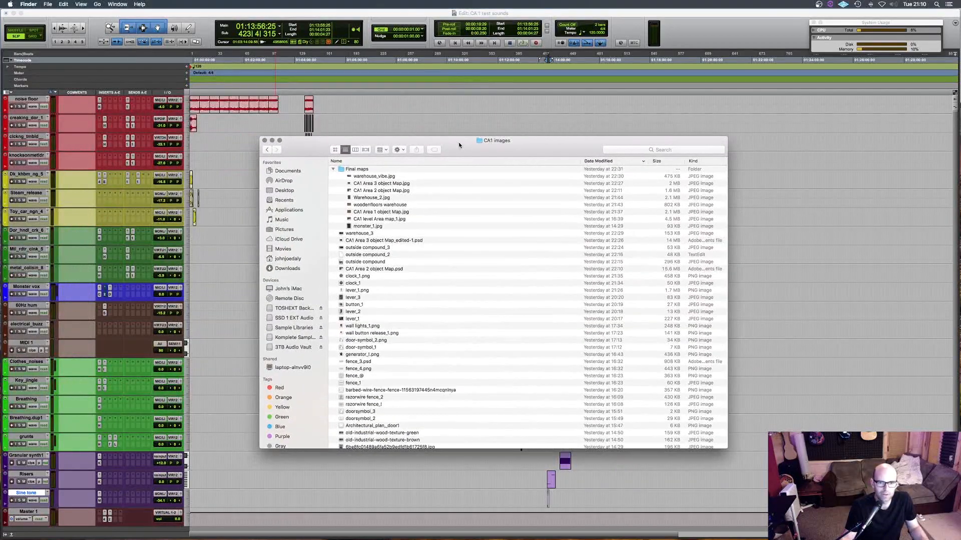
{"action": "left_click", "coordinate": [368, 204]}
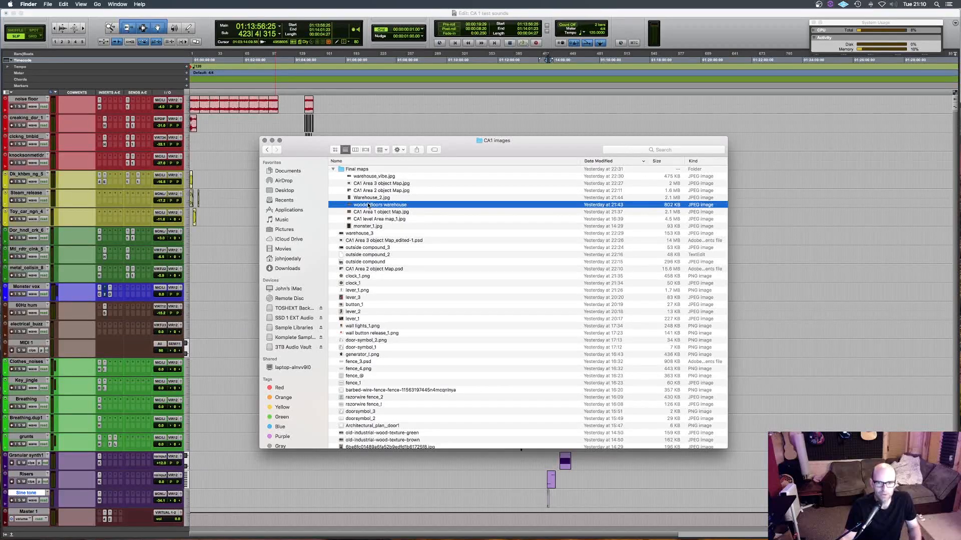
{"action": "key", "text": "space"}
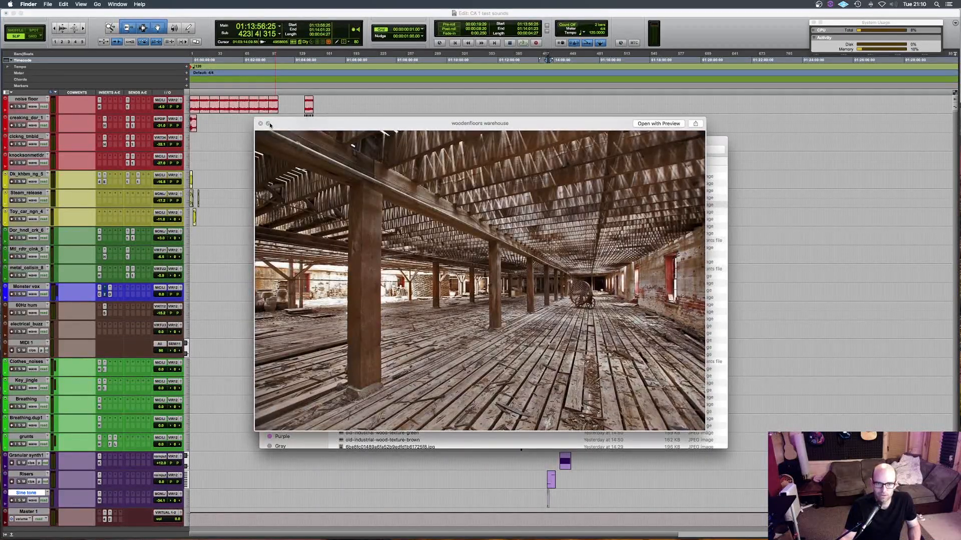
- Step through the Final maps previews from Warehouse_2.jpg up to warehouse_vibe.jpg and enlarge that last preview
{"action": "key", "text": "Up"}
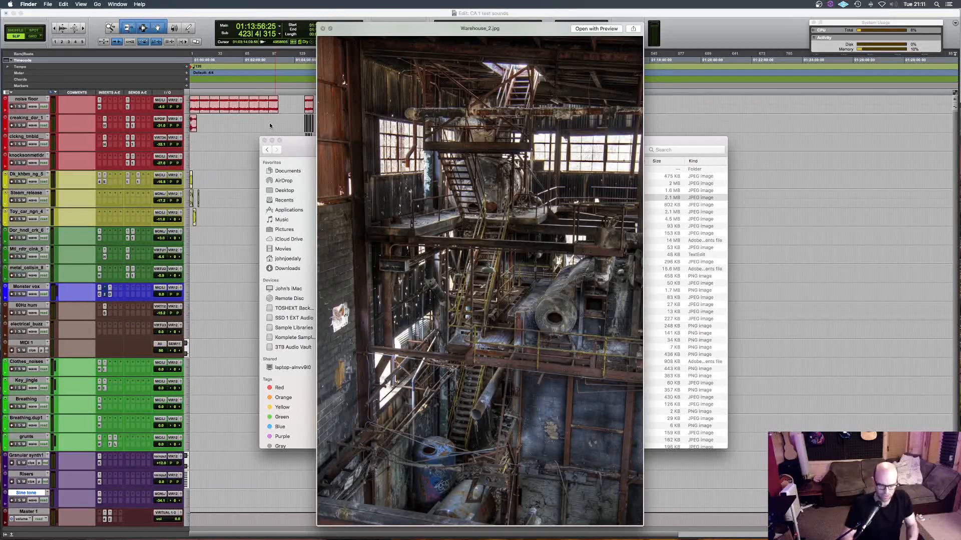
{"action": "key", "text": "Up"}
{"action": "key", "text": "Up"}
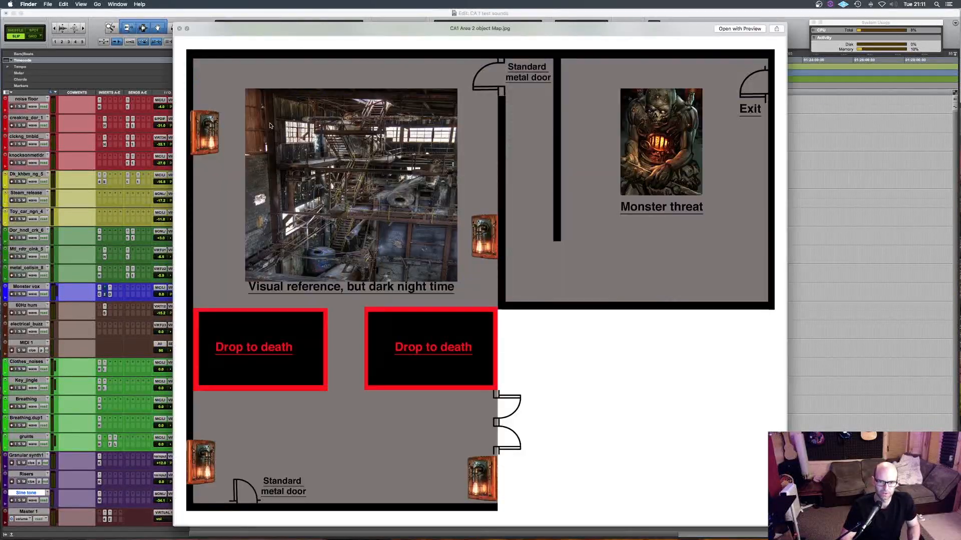
{"action": "key", "text": "Up"}
{"action": "key", "text": "Up"}
{"action": "key", "text": "Up"}
{"action": "key", "text": "Up"}
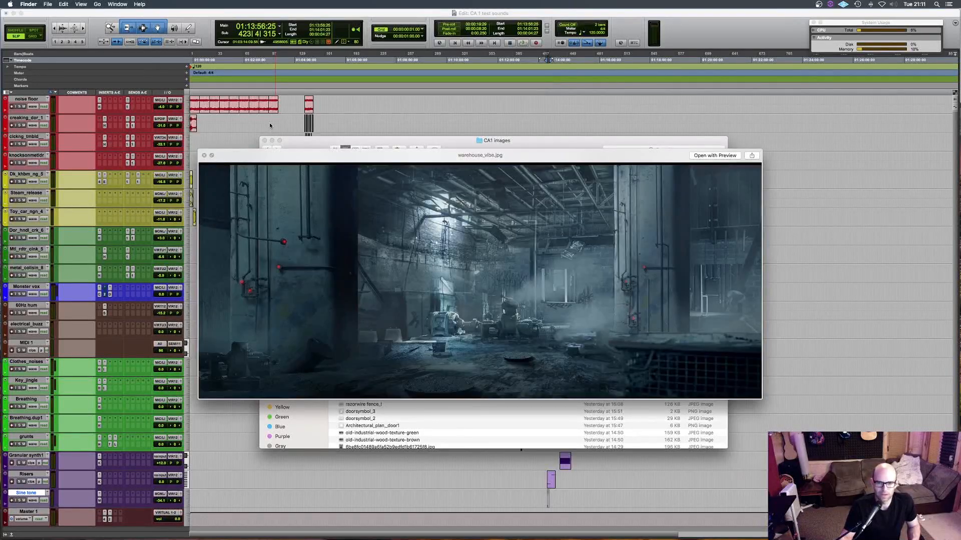
{"action": "left_click_drag", "start_coordinate": [198, 150], "coordinate": [43, 85]}
- Preview CA1 level Area map_1.jpg and CA1 Area 1 object Map.jpg from the Final maps folder, enlarging the Area 1 object map
{"action": "key", "text": "space"}
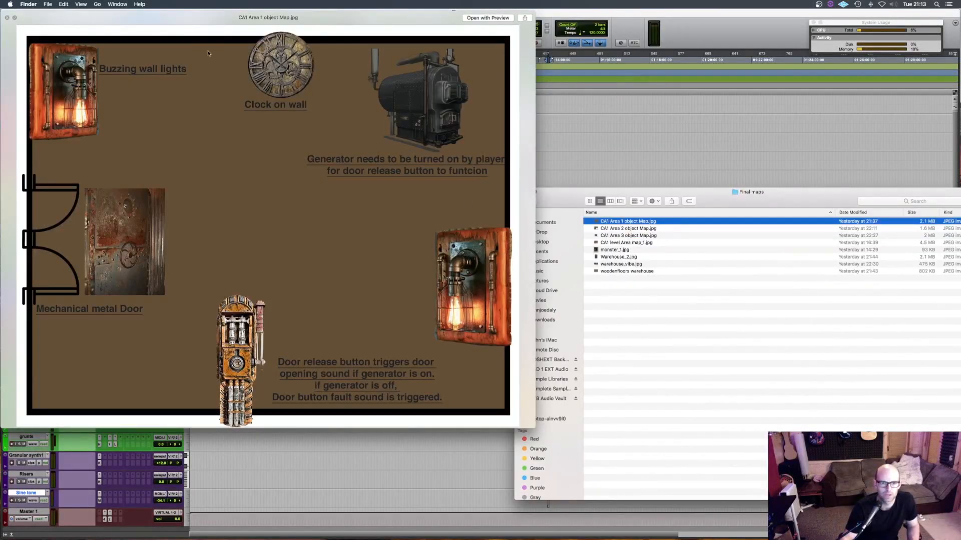
{"action": "left_click_drag", "start_coordinate": [190, 26], "coordinate": [191, 32]}
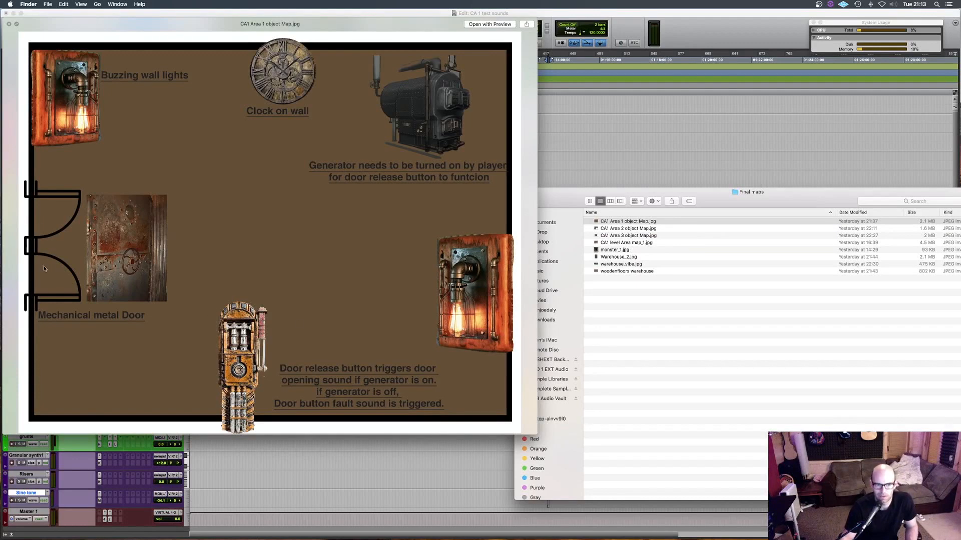
{"action": "left_click_drag", "start_coordinate": [536, 432], "coordinate": [851, 500]}
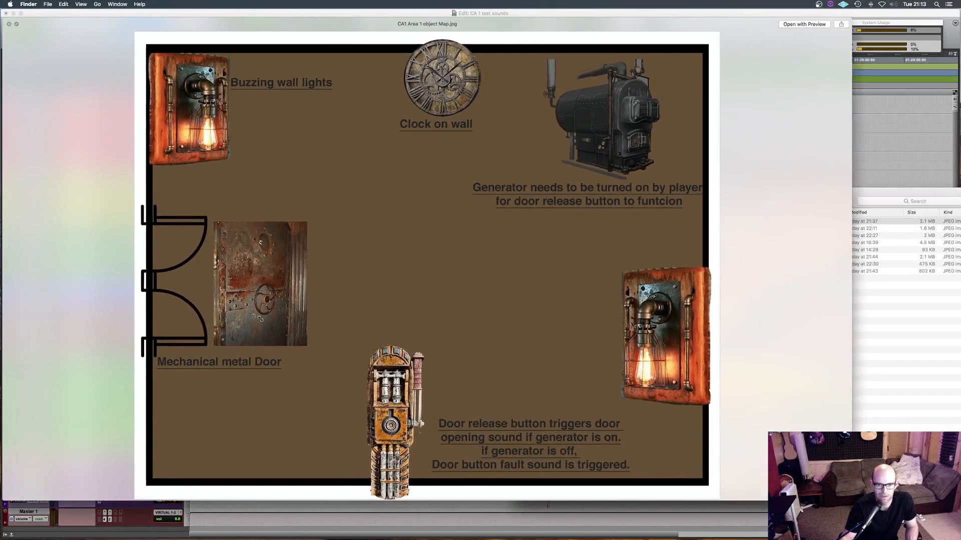
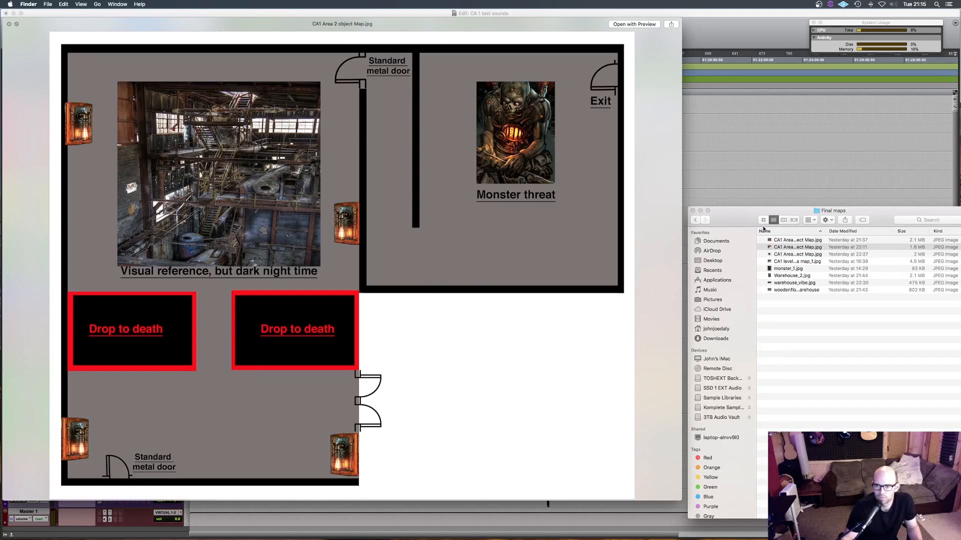
- Widen the Name column in the Final maps folder and preview CA1 Area 3 object Map.jpg and monster_1.jpg
{"action": "left_click_drag", "start_coordinate": [826, 233], "coordinate": [856, 233]}
{"action": "left_click", "coordinate": [788, 255]}
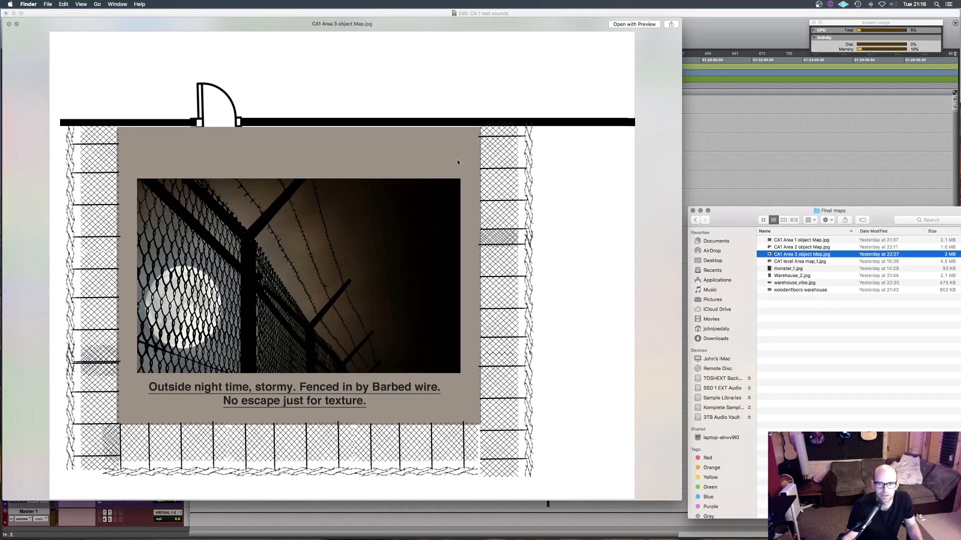
{"action": "left_click", "coordinate": [788, 269]}
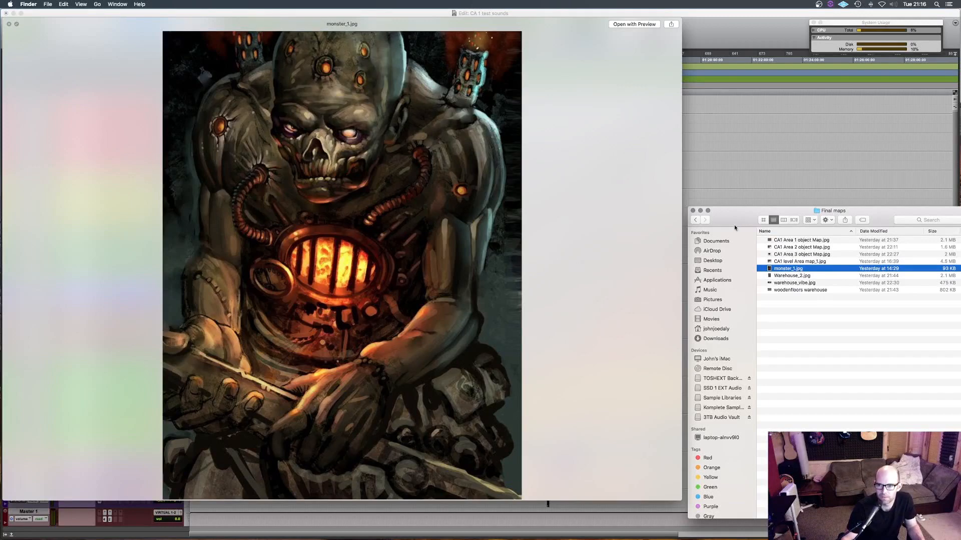
{"action": "left_click", "coordinate": [795, 259]}
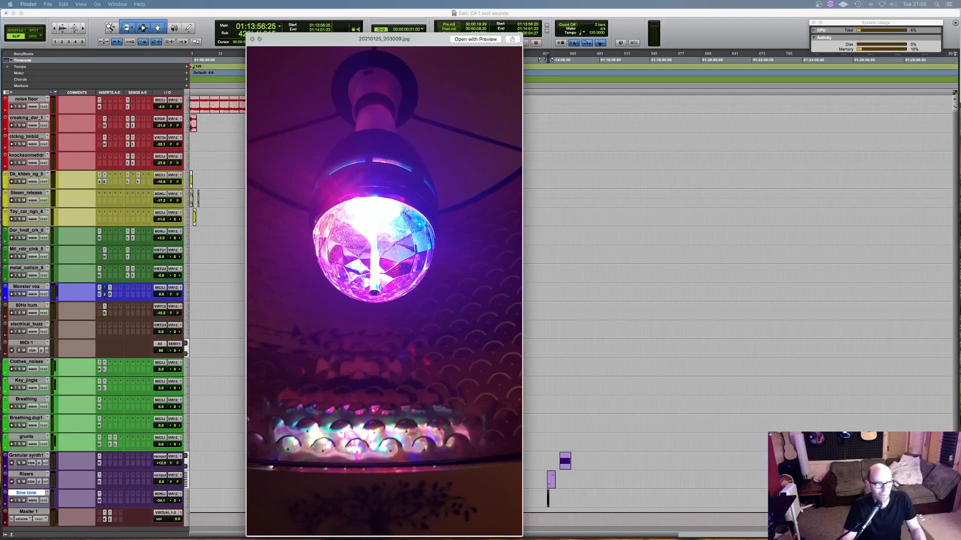
- Step through the household sound-source photos from the disco bulb through the toilet roll holder, extractor fan and wooden door to the kettle
{"action": "key", "text": "Down"}
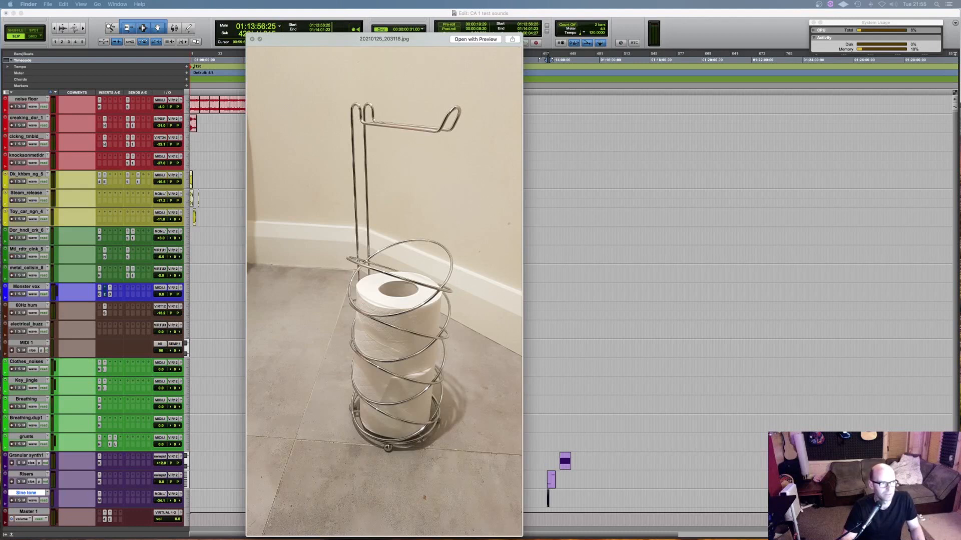
{"action": "key", "text": "Down"}
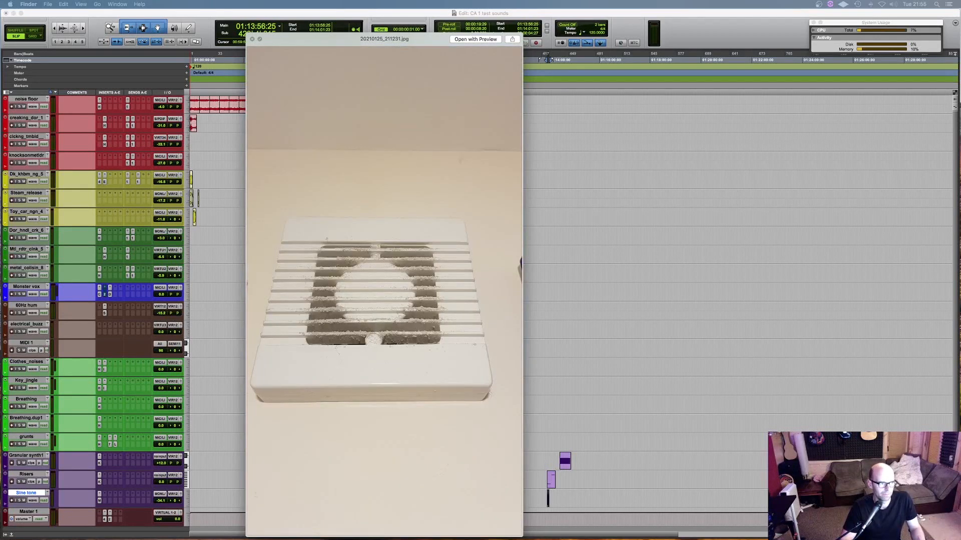
{"action": "key", "text": "Down"}
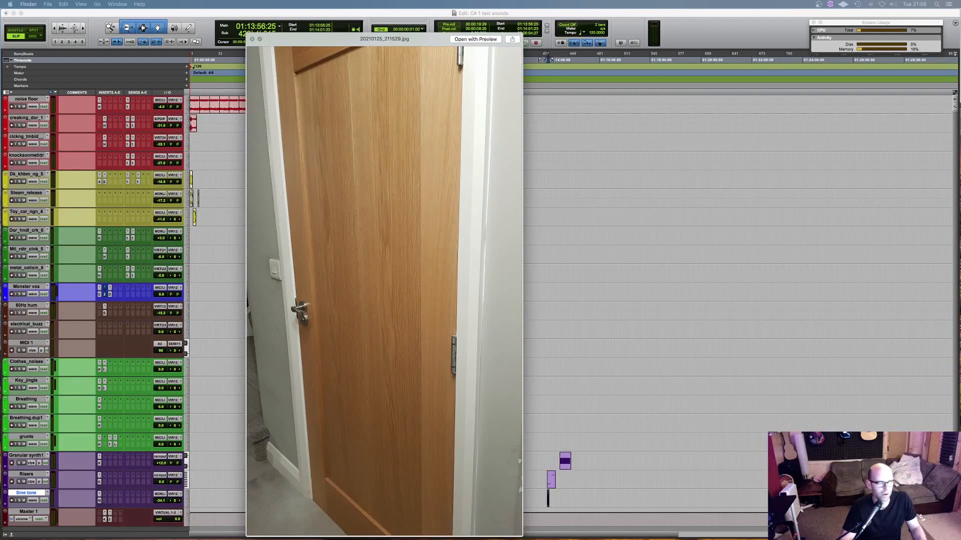
{"action": "key", "text": "Down"}
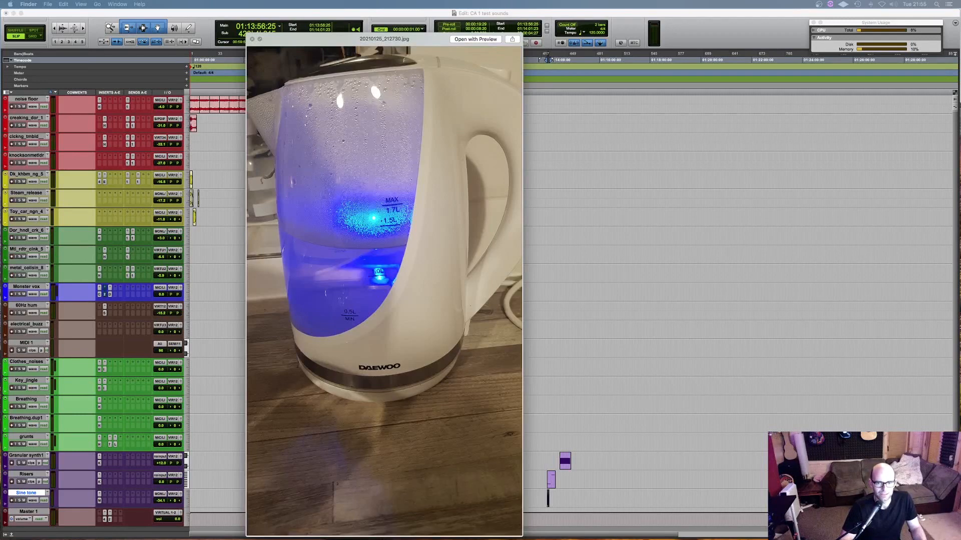
- Preview the toy vehicle videos, the generator photo and the stream photo, return to the generator photo and close the preview
{"action": "key", "text": "Down"}
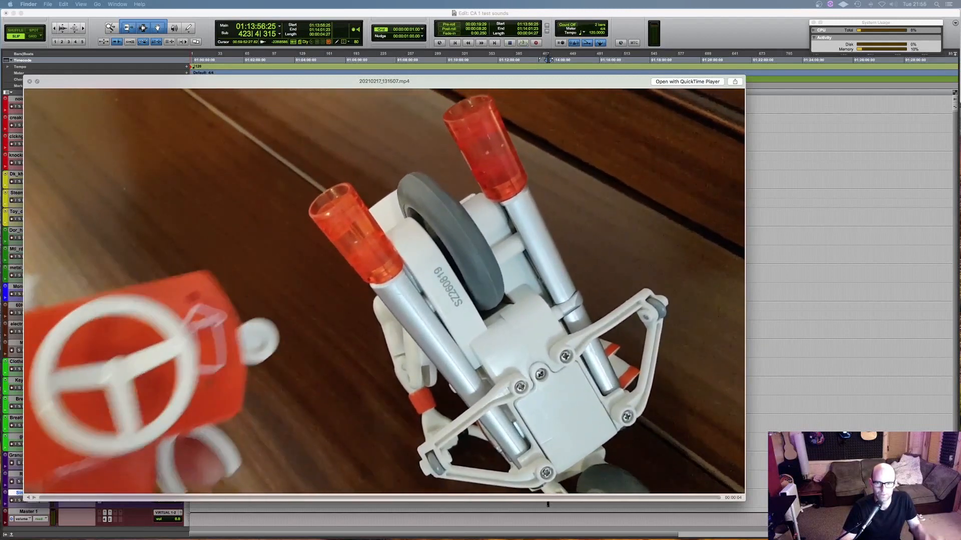
{"action": "key", "text": "Down"}
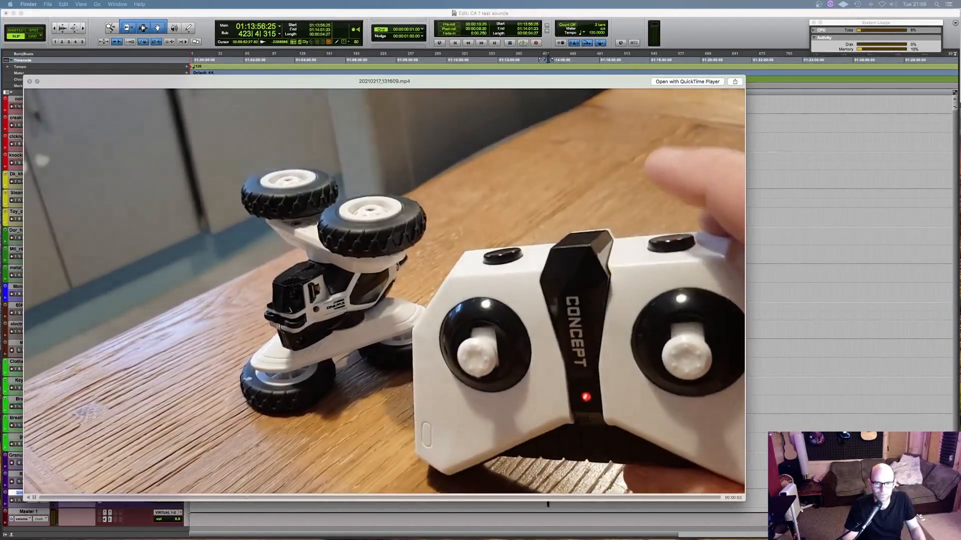
{"action": "key", "text": "Down"}
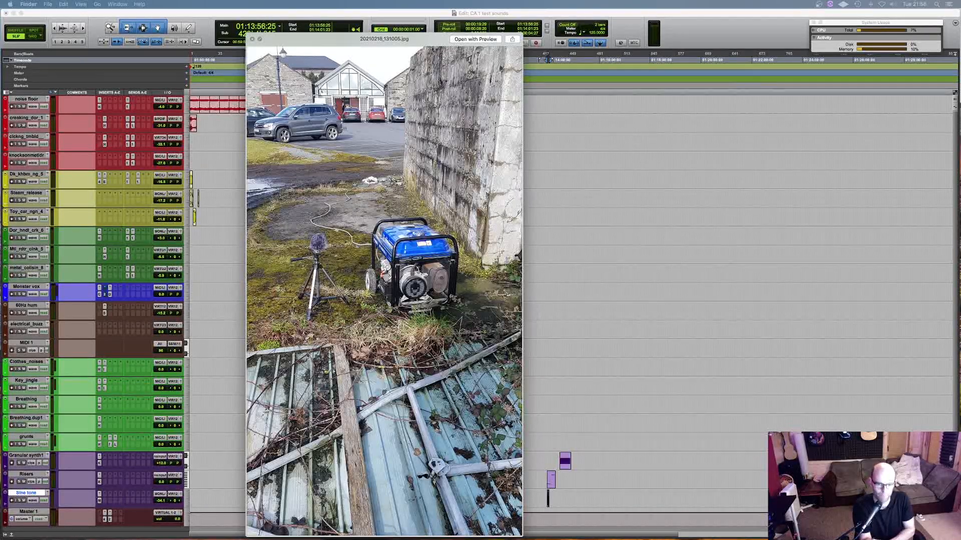
{"action": "key", "text": "Down"}
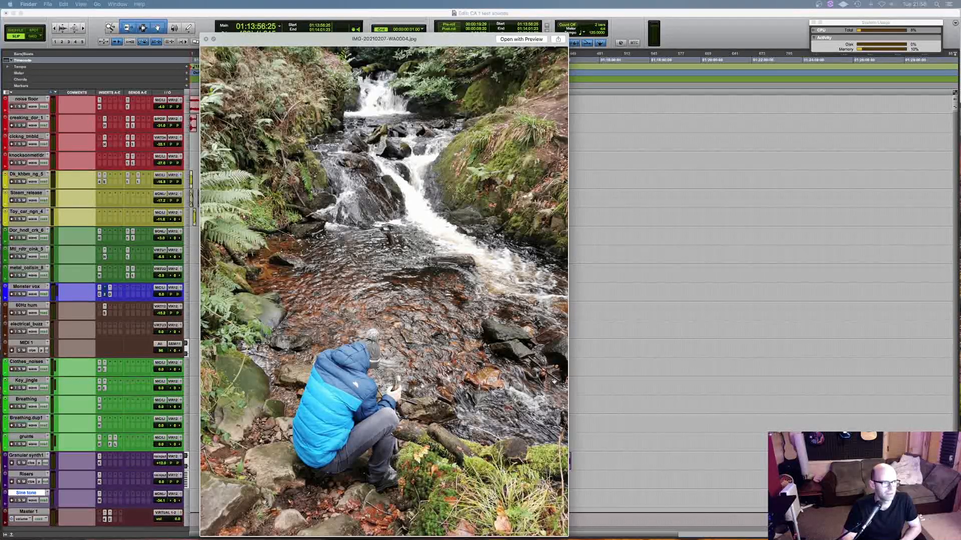
{"action": "key", "text": "Up"}
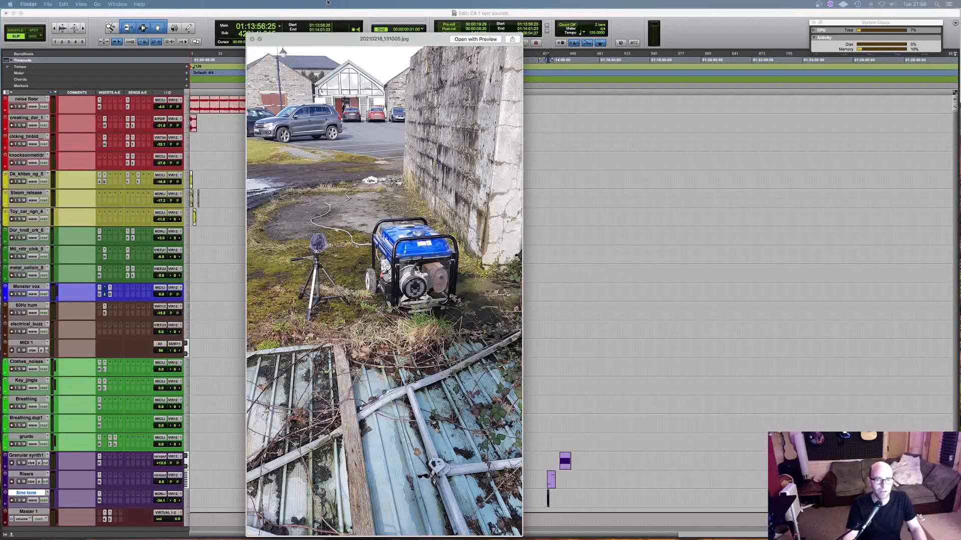
{"action": "left_click", "coordinate": [252, 39]}
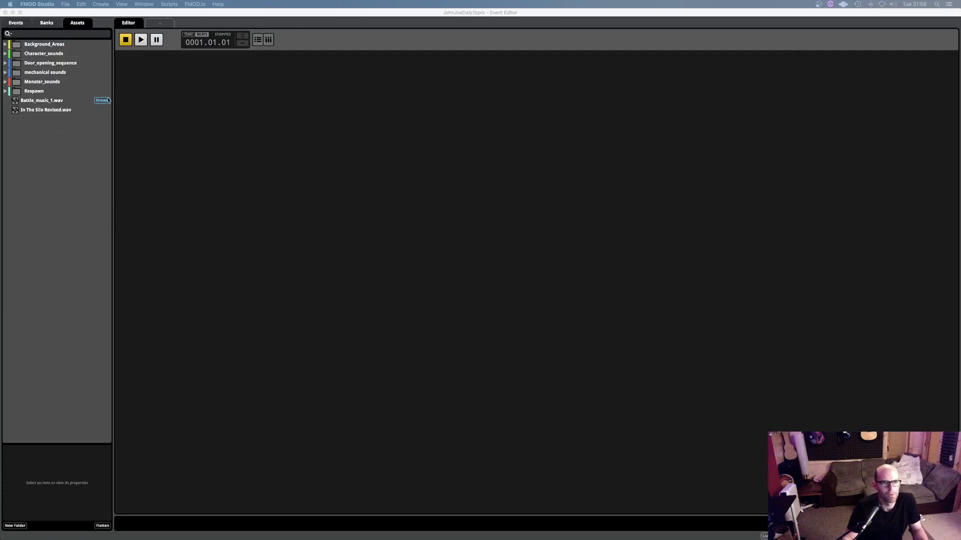
- In FMOD Studio, expand the Background_Areas asset folder and audition the clicks_1 timer knob and creak_1 creaking door sounds
{"action": "left_click", "coordinate": [5, 45]}
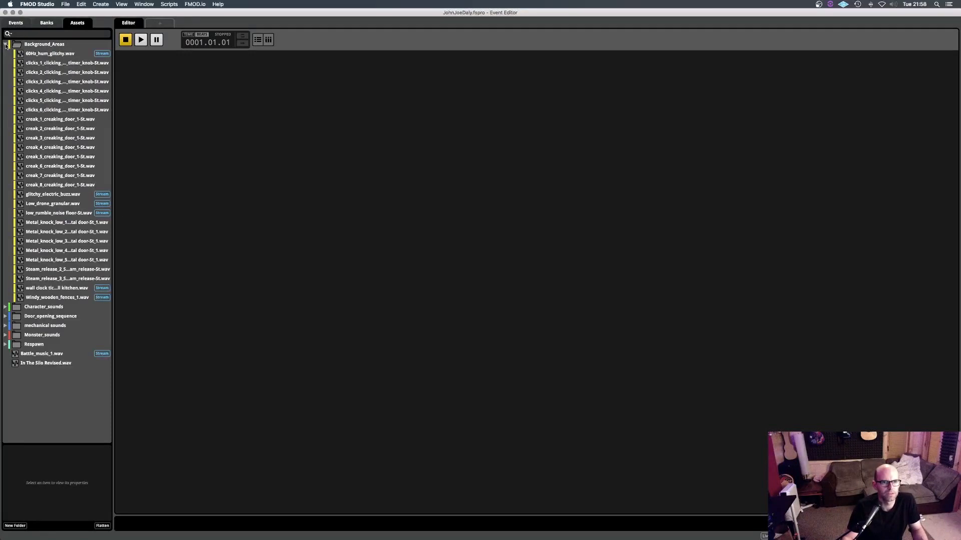
{"action": "left_click", "coordinate": [48, 64]}
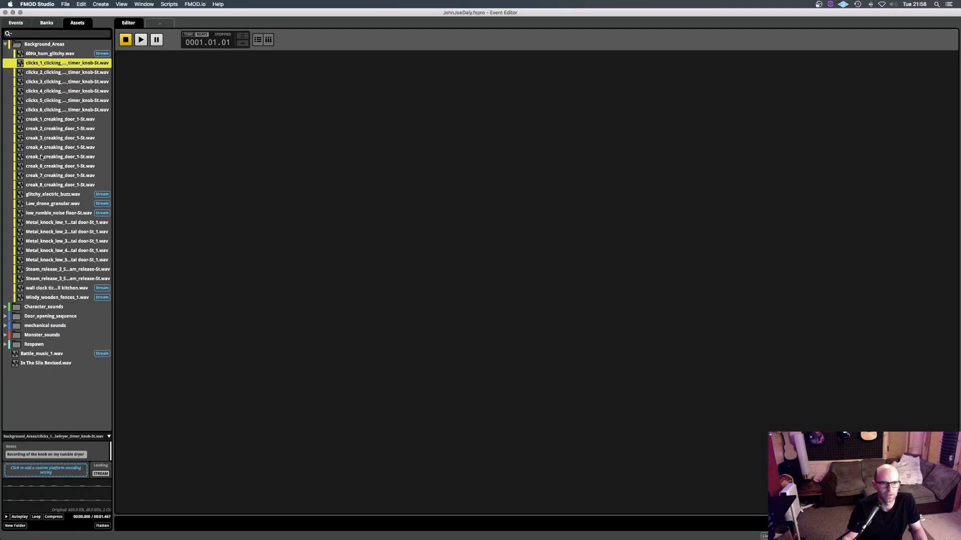
{"action": "left_click", "coordinate": [5, 517]}
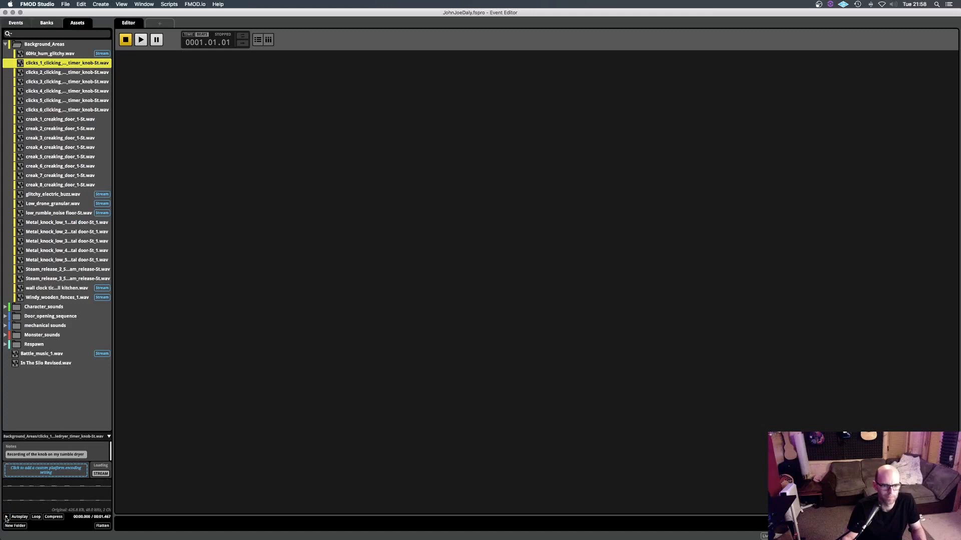
{"action": "left_click", "coordinate": [60, 120]}
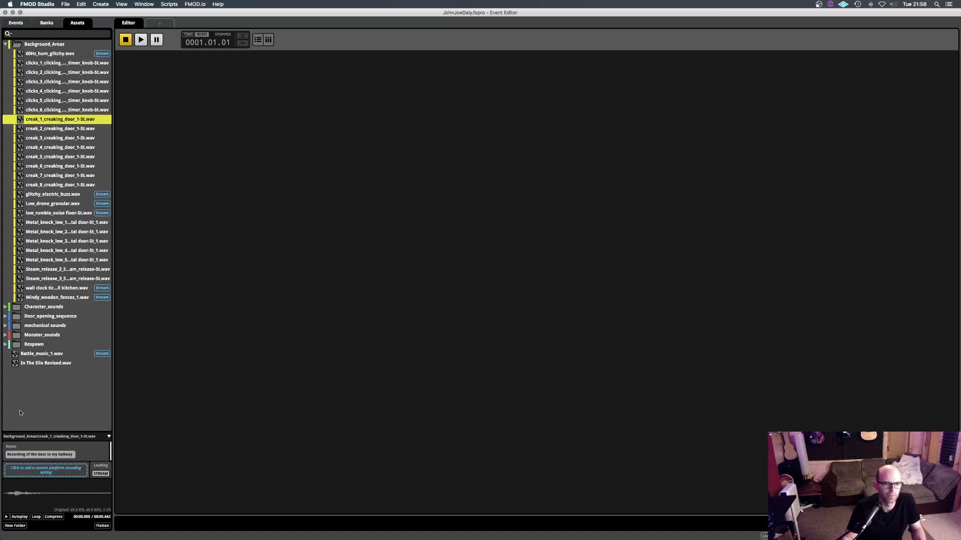
{"action": "left_click", "coordinate": [6, 517]}
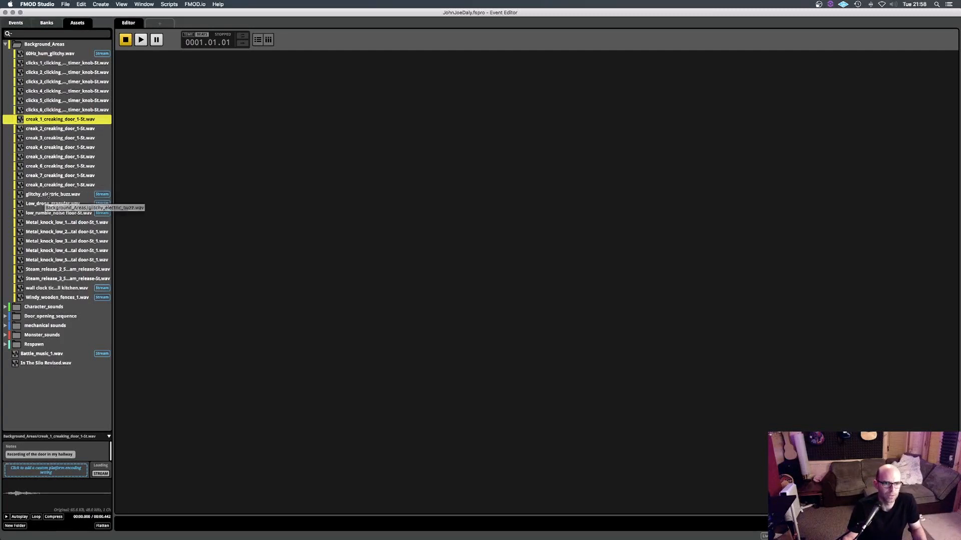
- Browse from glitchy_electric_buzz.wav down to low_rumble_noise floor-St.wav to view its notes, and collapse Background_Areas
{"action": "left_click", "coordinate": [39, 196]}
{"action": "key", "text": "Down"}
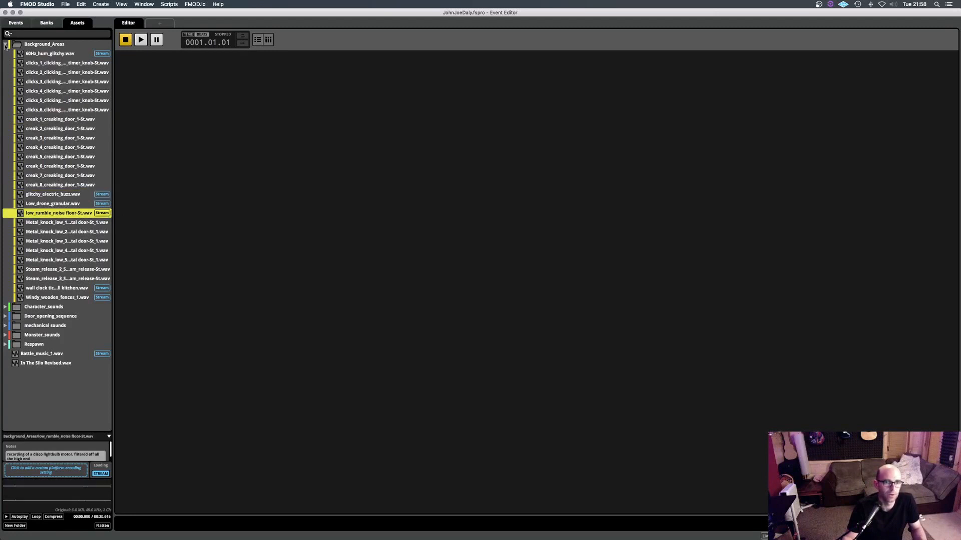
{"action": "left_click", "coordinate": [5, 45]}
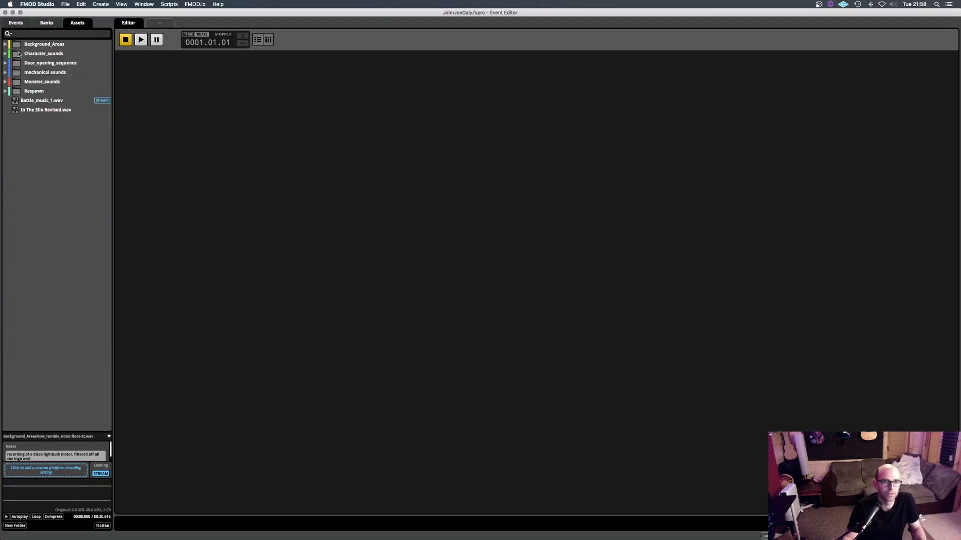
- Expand the Character_sounds folder and audition breathing_fast.wav, fabric_1.wav and the first key jingle sound
{"action": "left_click", "coordinate": [5, 54]}
{"action": "left_click", "coordinate": [39, 64]}
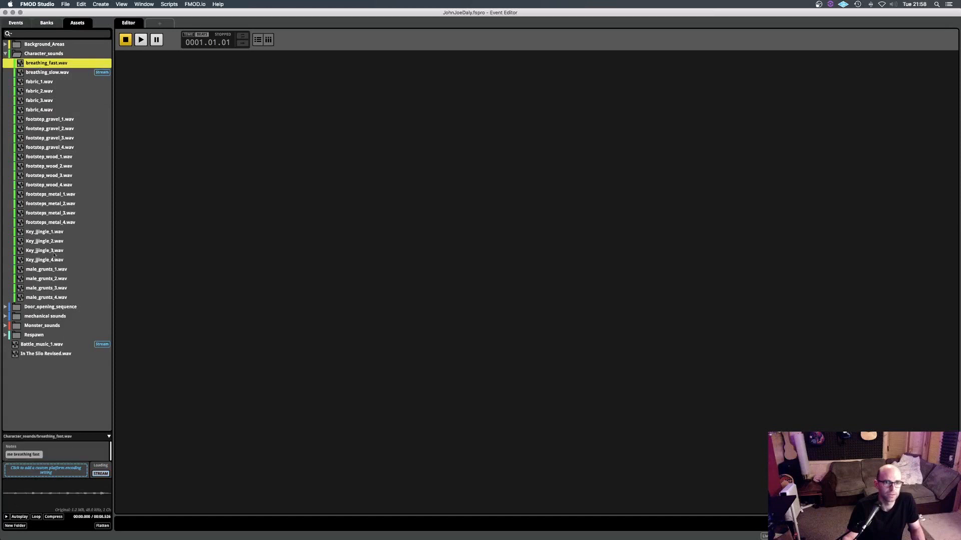
{"action": "left_click", "coordinate": [7, 517]}
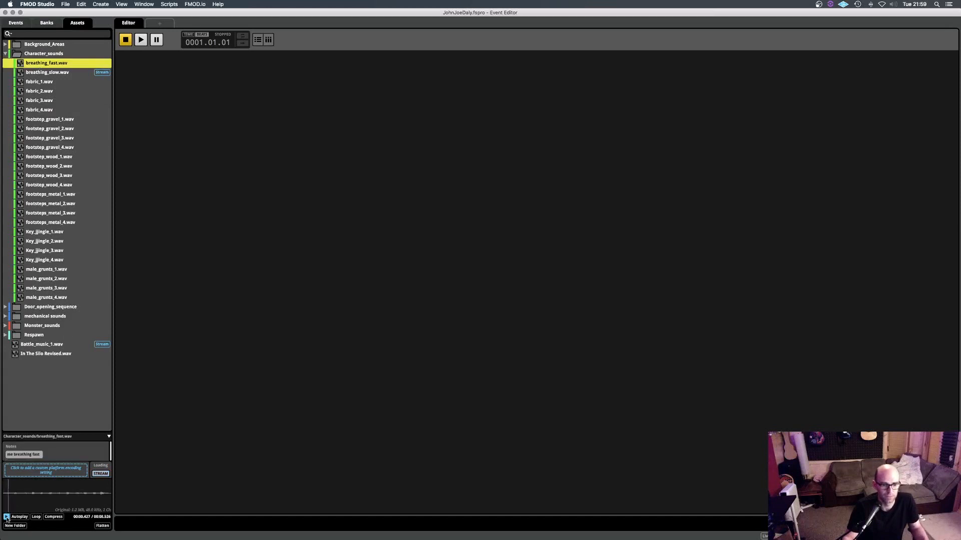
{"action": "left_click", "coordinate": [7, 517]}
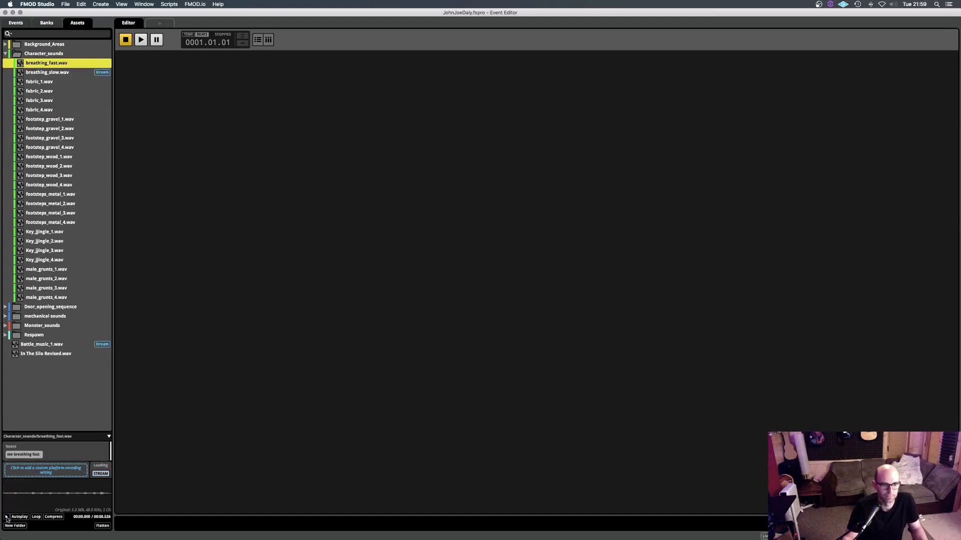
{"action": "left_click", "coordinate": [36, 84]}
{"action": "left_click", "coordinate": [6, 518]}
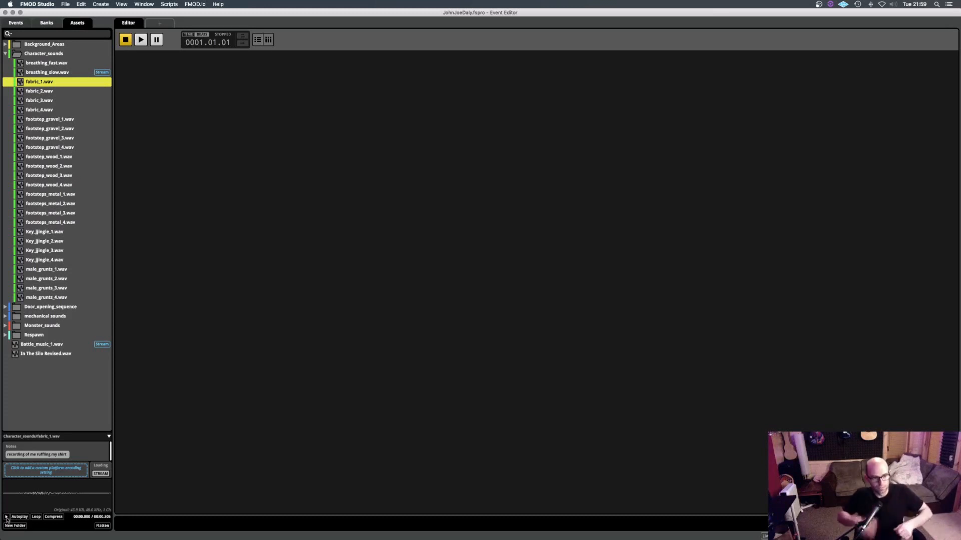
{"action": "left_click", "coordinate": [44, 232]}
{"action": "left_click", "coordinate": [7, 518]}
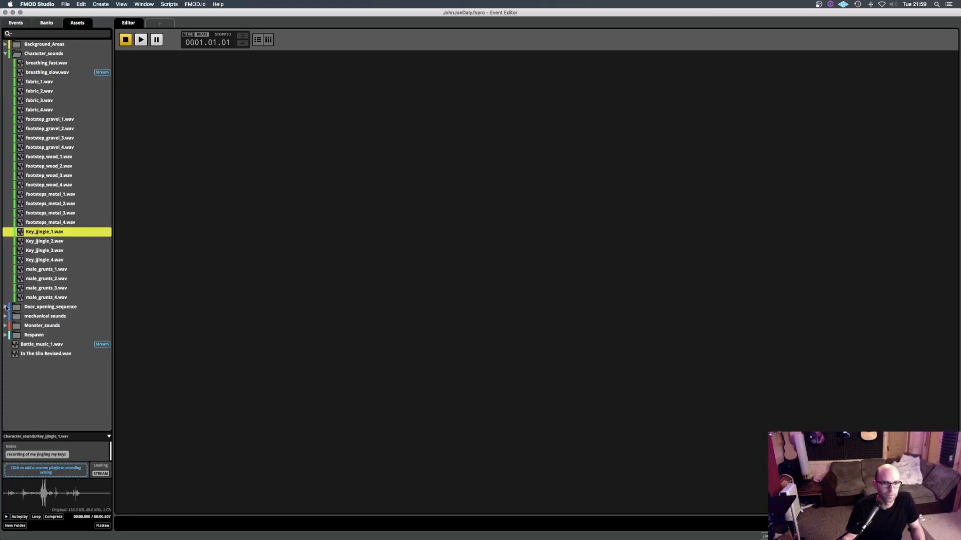
- Expand the Door_opening_sequence folder and audition Door_CLunk.wav and the Door_creak sound
{"action": "left_click", "coordinate": [6, 307]}
{"action": "left_click", "coordinate": [39, 318]}
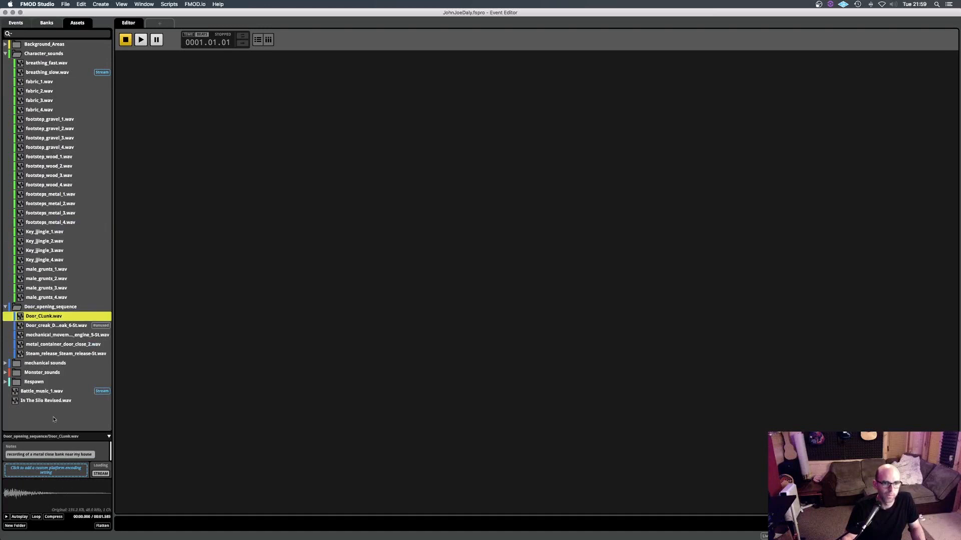
{"action": "left_click", "coordinate": [6, 517]}
{"action": "left_click", "coordinate": [6, 517]}
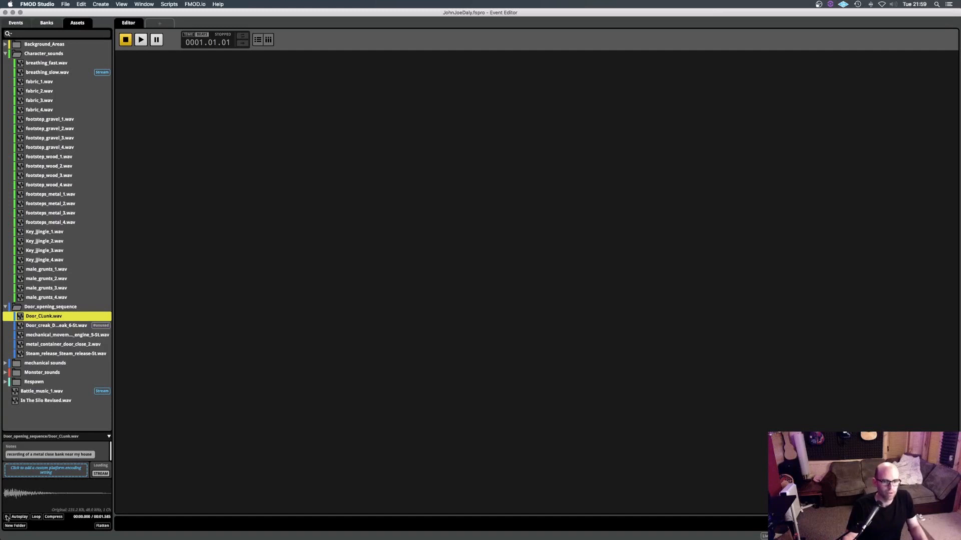
{"action": "left_click", "coordinate": [50, 326]}
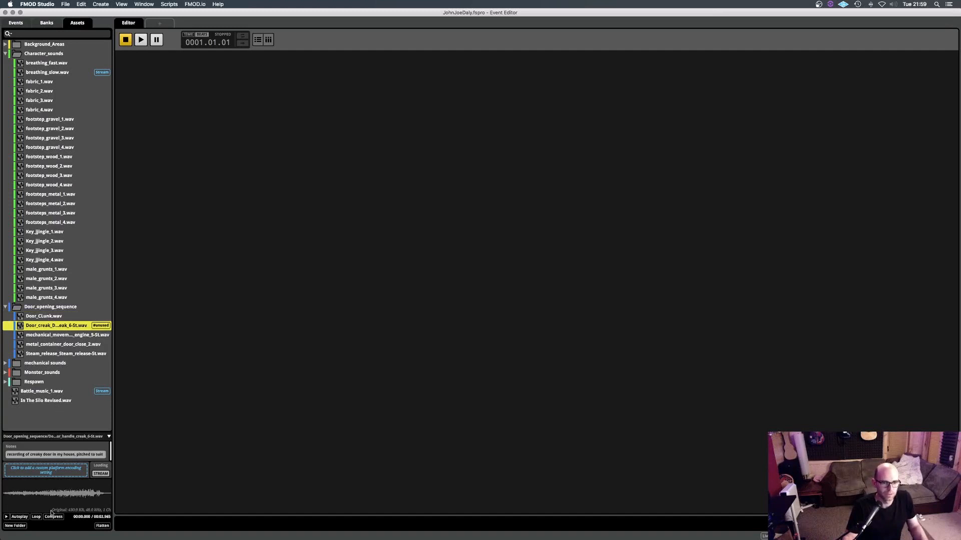
{"action": "left_click", "coordinate": [6, 518]}
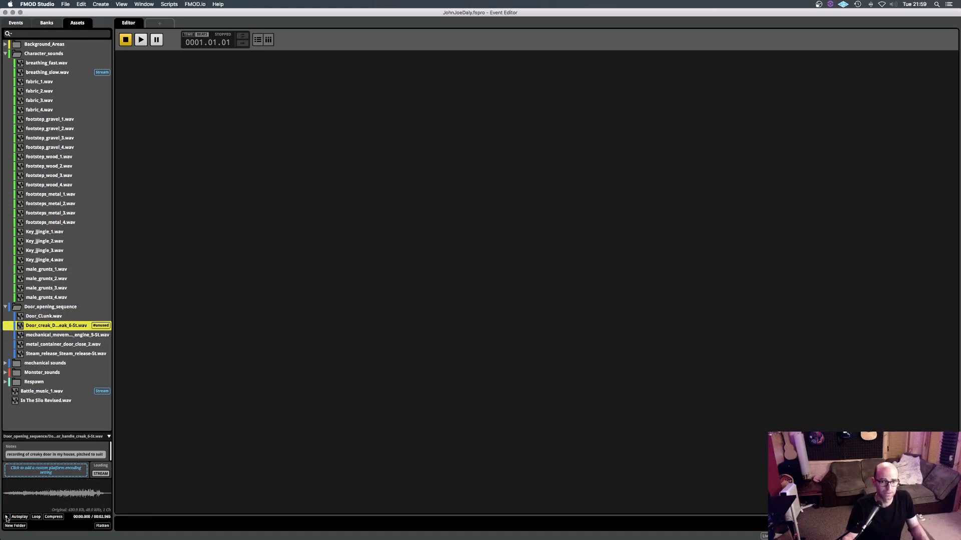
- Audition the mechanical_movement engine, metal_container_door_close_2.wav and Steam_release sounds in the Door_opening_sequence folder
{"action": "left_click", "coordinate": [46, 336]}
{"action": "left_click", "coordinate": [6, 518]}
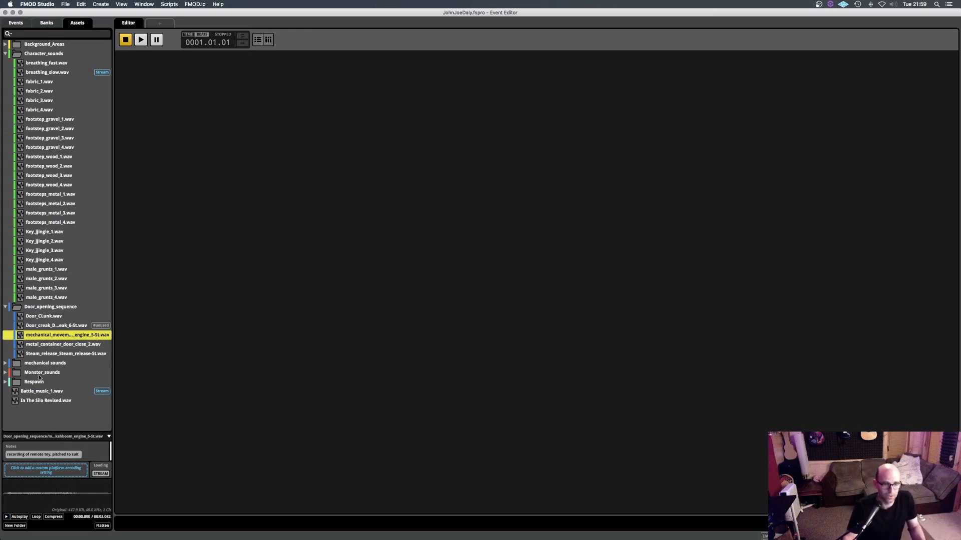
{"action": "left_click", "coordinate": [50, 345]}
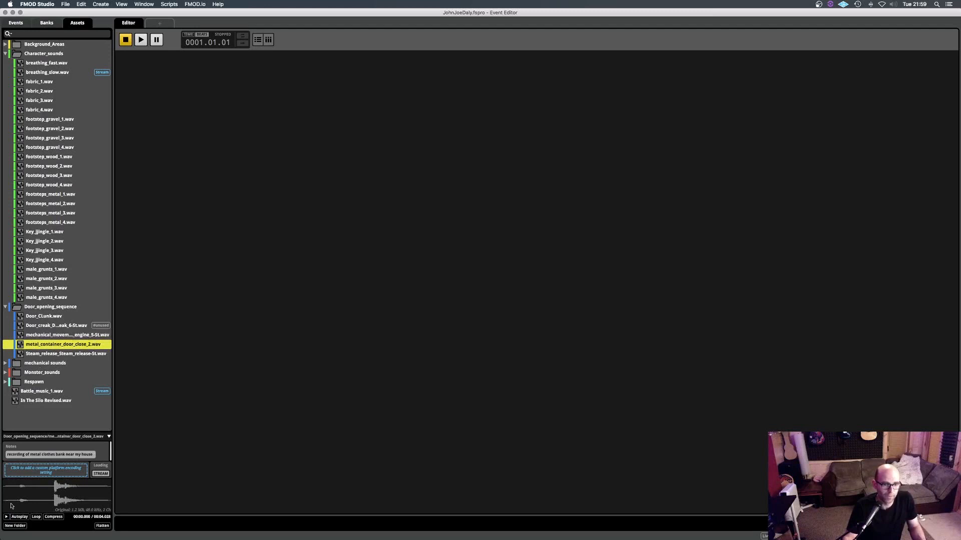
{"action": "left_click", "coordinate": [6, 518]}
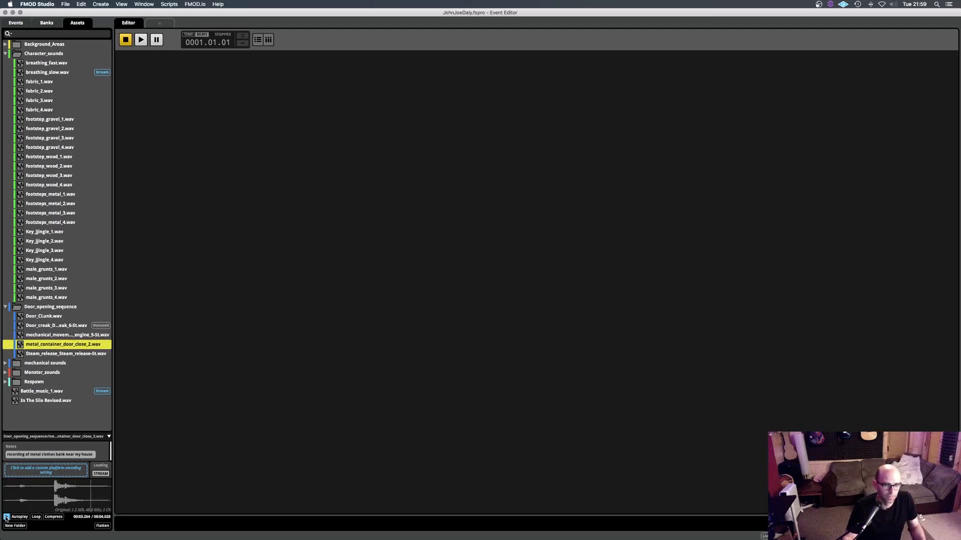
{"action": "left_click", "coordinate": [54, 354]}
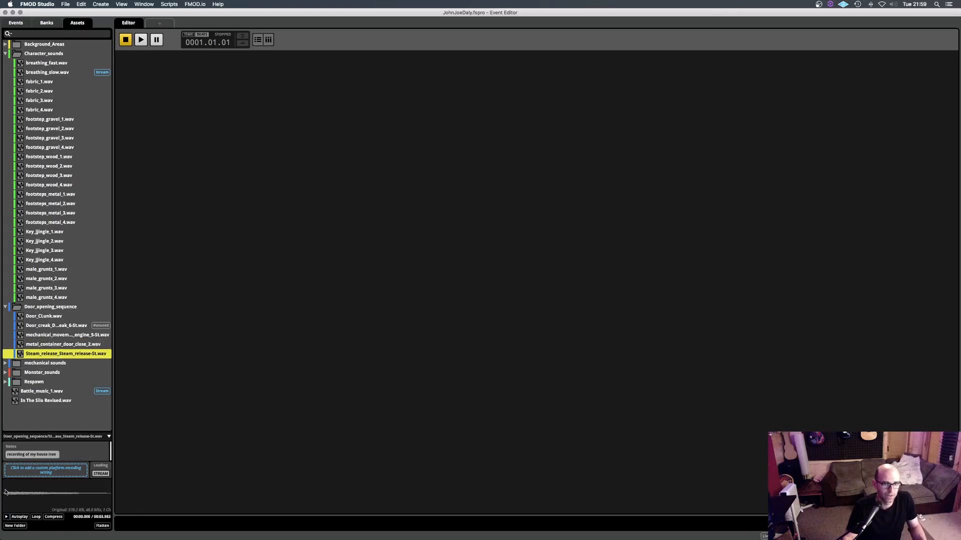
{"action": "left_click", "coordinate": [6, 518]}
- Expand the mechanical sounds and Monster_sounds folders and audition monster_1.wav
{"action": "left_click", "coordinate": [6, 365]}
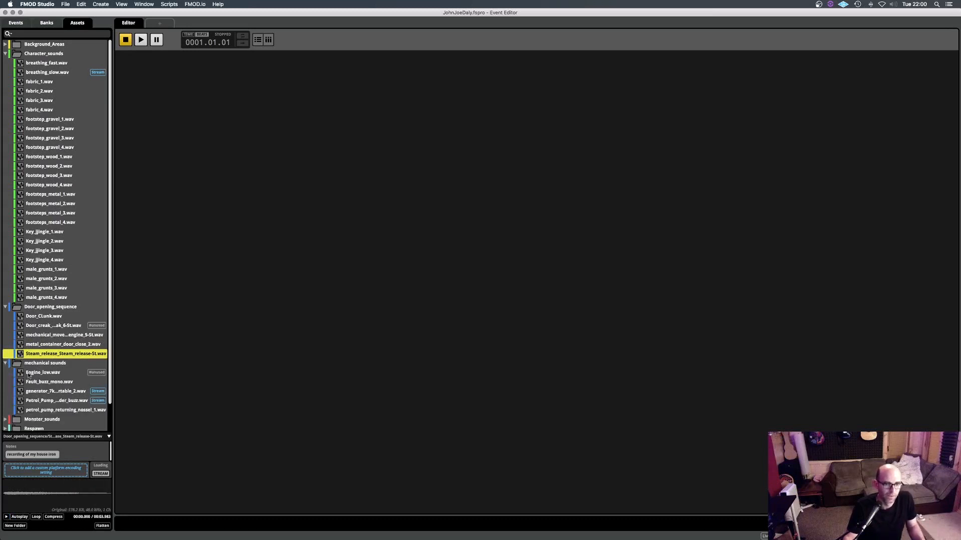
{"action": "scroll", "coordinate": [29, 376], "scroll_direction": "down", "scroll_amount": 2}
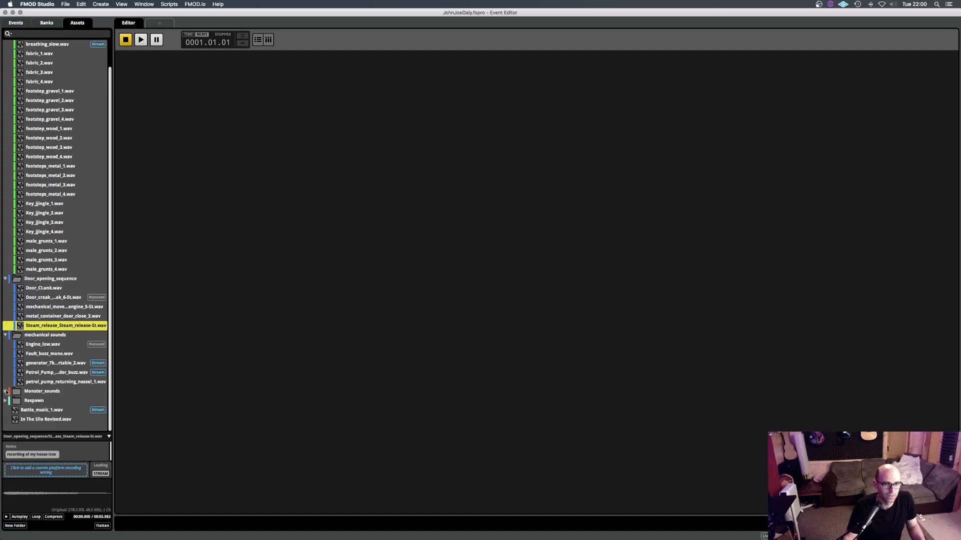
{"action": "left_click", "coordinate": [6, 392]}
{"action": "left_click", "coordinate": [43, 401]}
{"action": "left_click", "coordinate": [6, 517]}
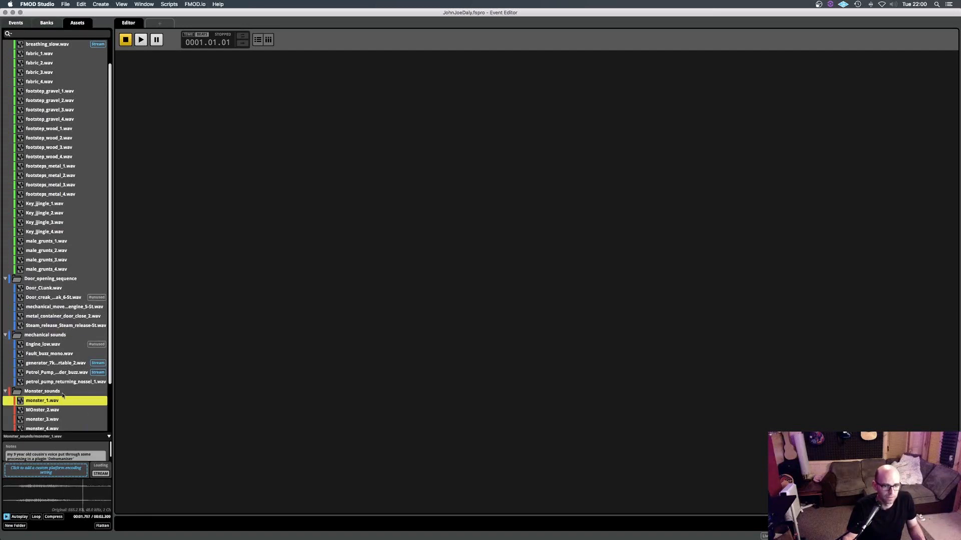
- Audition MOnster_2.wav and monster_3.wav in the Monster_sounds folder, enlarging the asset details area to read the full notes
{"action": "left_click", "coordinate": [57, 410]}
{"action": "left_click", "coordinate": [6, 517]}
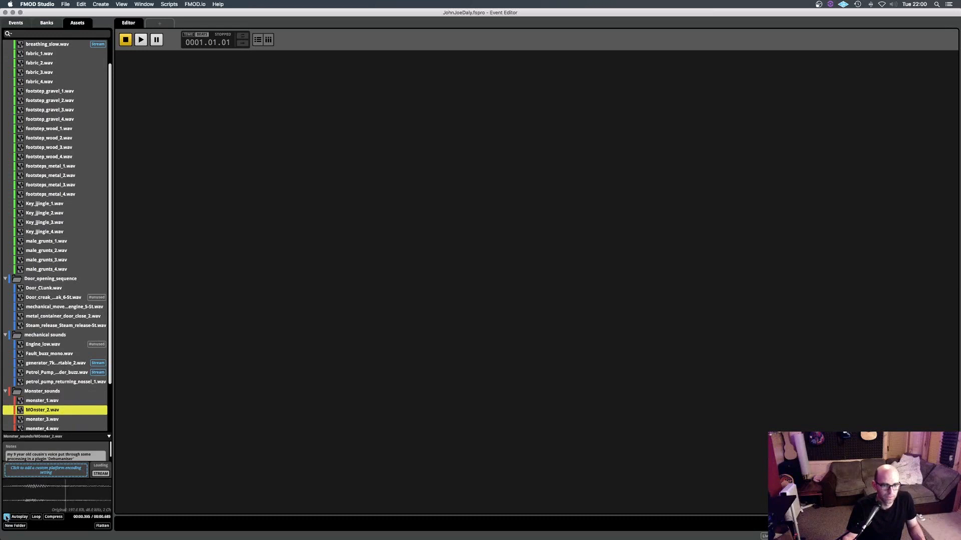
{"action": "left_click_drag", "start_coordinate": [58, 434], "coordinate": [57, 397]}
{"action": "scroll", "coordinate": [54, 364], "scroll_direction": "down", "scroll_amount": 5}
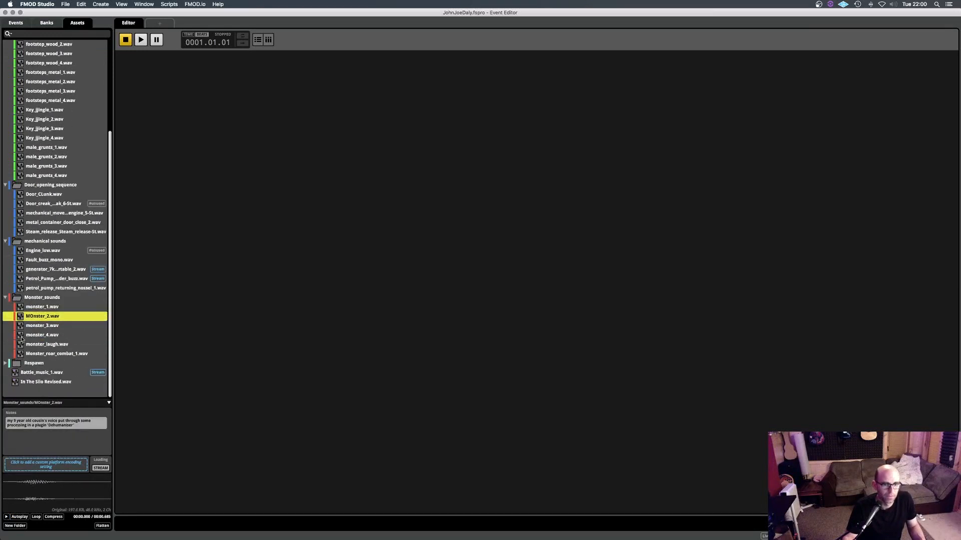
{"action": "left_click", "coordinate": [37, 327]}
{"action": "left_click", "coordinate": [6, 517]}
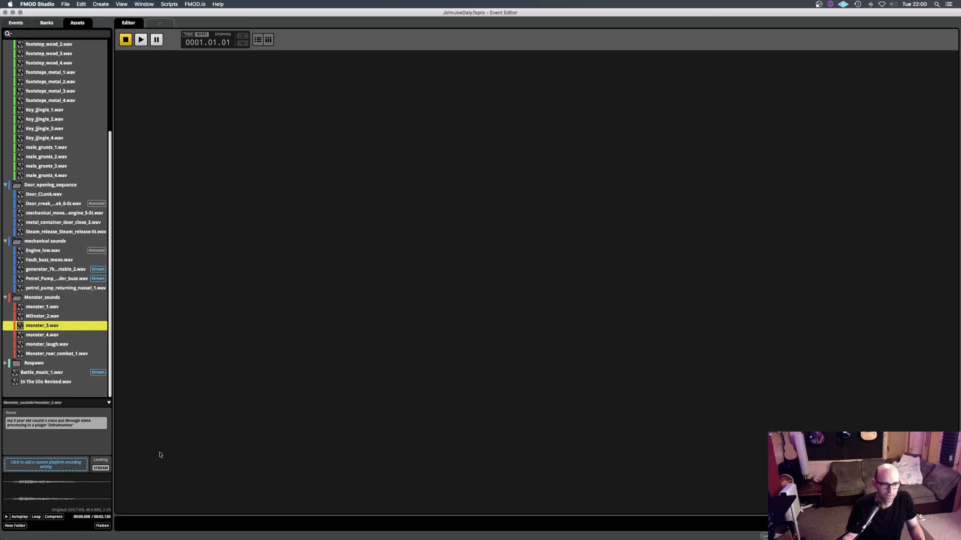
- Switch to the Pro Tools session, enlarge the Monster vox track and bring its last two short clips into close view
{"action": "key", "text": "super+Tab"}
{"action": "key", "text": "super+Tab"}
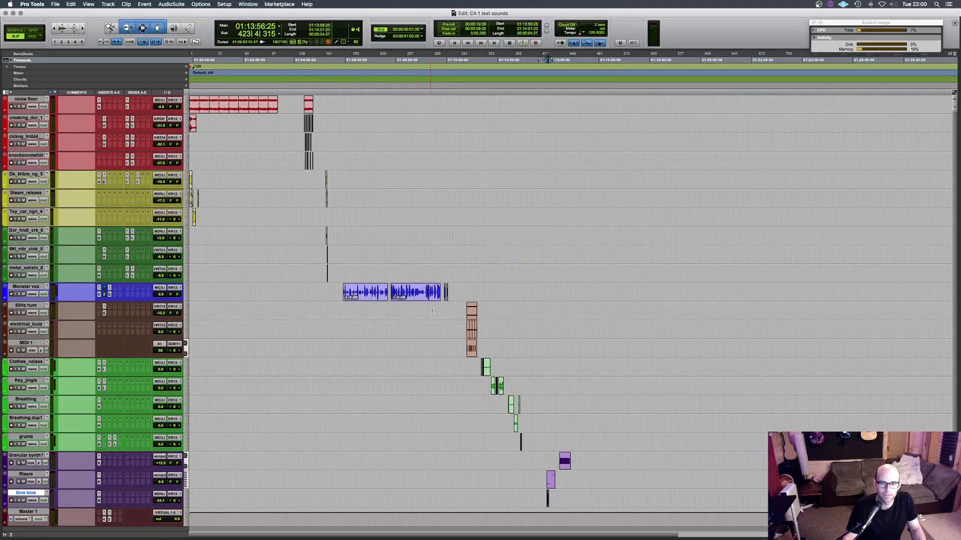
{"action": "left_click_drag", "start_coordinate": [176, 301], "coordinate": [182, 421]}
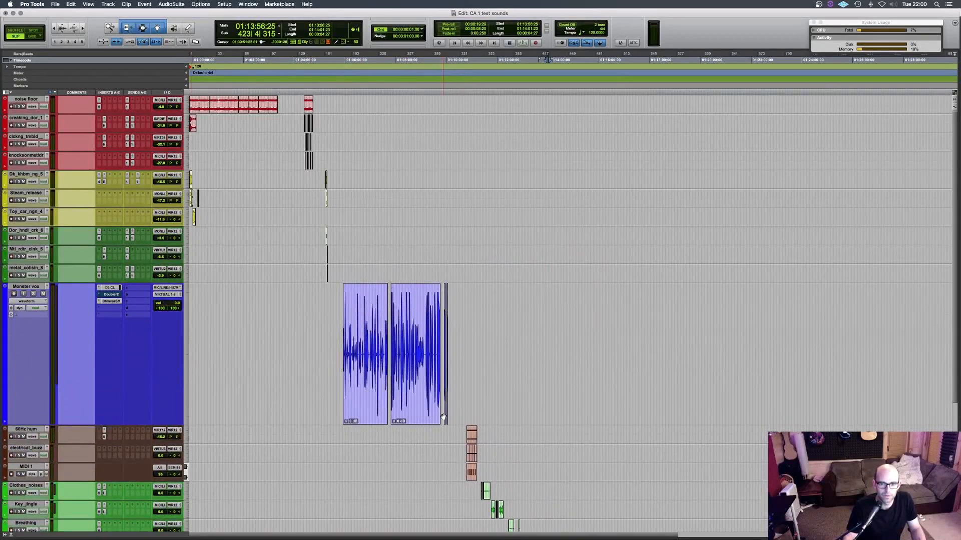
{"action": "key", "text": "t"}
{"action": "key", "text": "t"}
{"action": "key", "text": "t"}
{"action": "scroll", "coordinate": [351, 359], "scroll_direction": "left", "scroll_amount": 8}
{"action": "scroll", "coordinate": [348, 357], "scroll_direction": "left", "scroll_amount": 10}
{"action": "scroll", "coordinate": [501, 397], "scroll_direction": "right", "scroll_amount": 4}
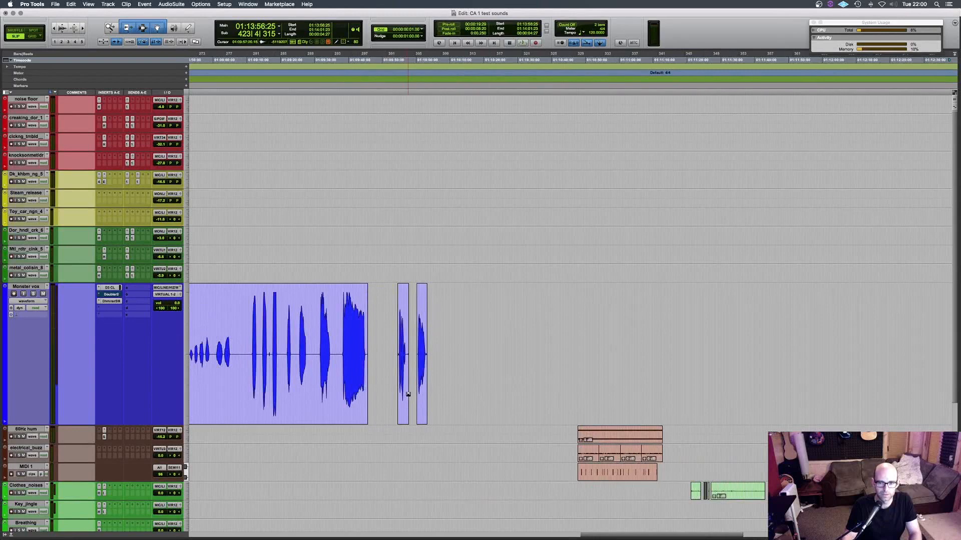
- Play the two short clips at the end of the Monster vox track with the Dehumaniser Simple Monsters plug-in open
{"action": "left_click", "coordinate": [402, 396]}
{"action": "left_click", "coordinate": [111, 301]}
{"action": "key", "text": "space"}
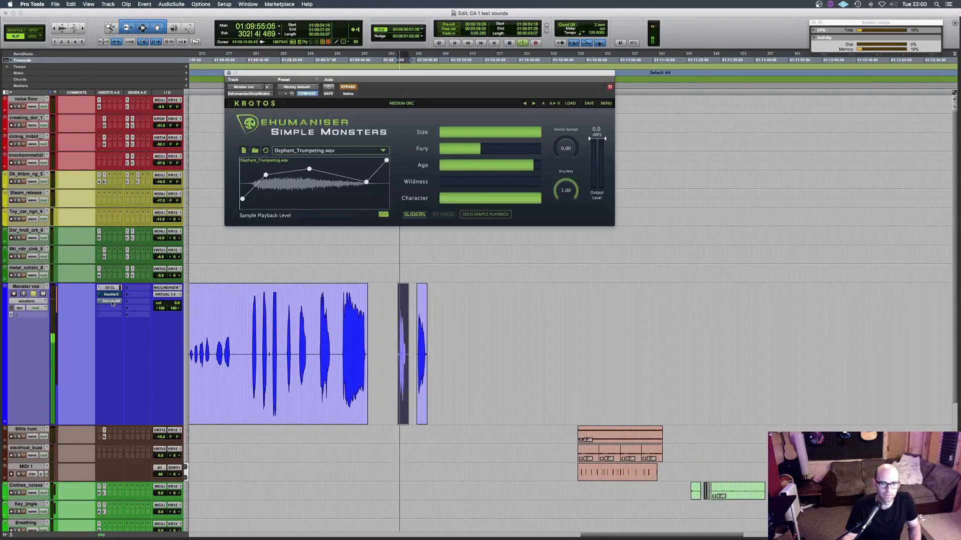
{"action": "left_click", "coordinate": [422, 416]}
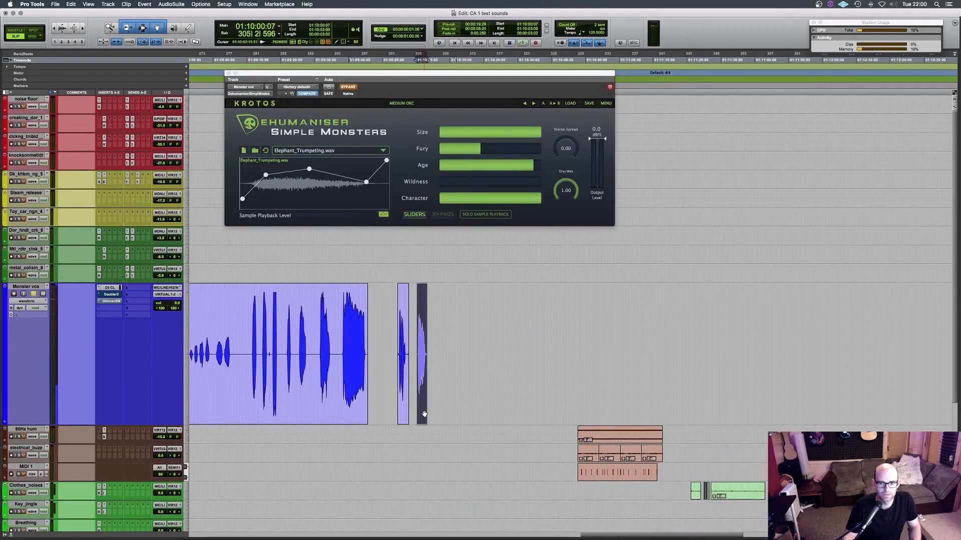
{"action": "key", "text": "space"}
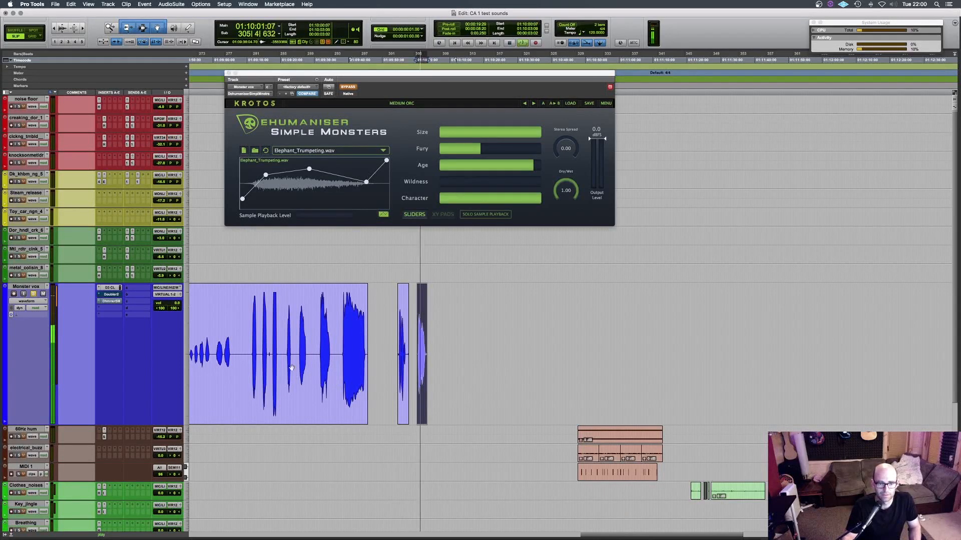
- Review the compressor/limiter insert on the Monster vox track and return to the Dehumaniser Simple Monsters plug-in
{"action": "left_click", "coordinate": [108, 290]}
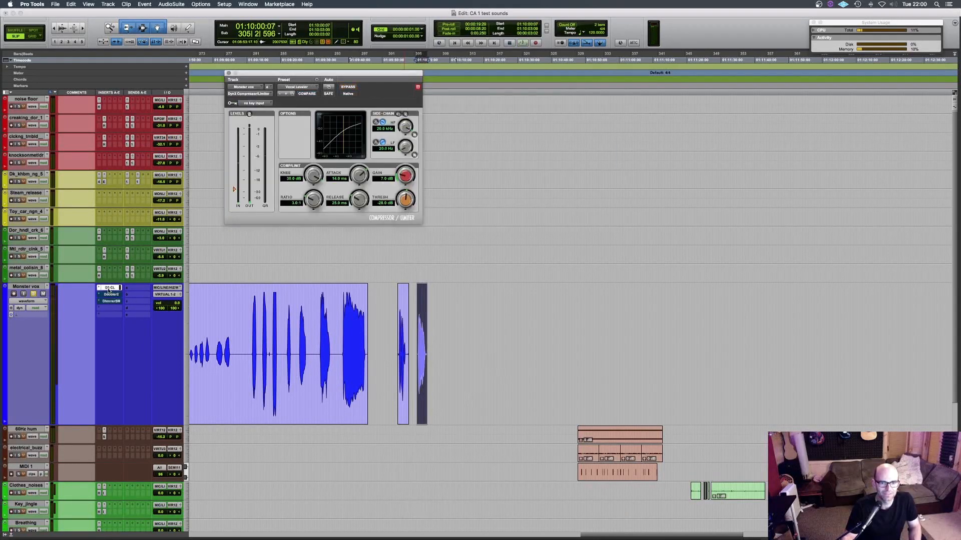
{"action": "left_click", "coordinate": [108, 290]}
{"action": "left_click", "coordinate": [112, 301]}
{"action": "left_click", "coordinate": [112, 301]}
{"action": "left_click", "coordinate": [112, 301]}
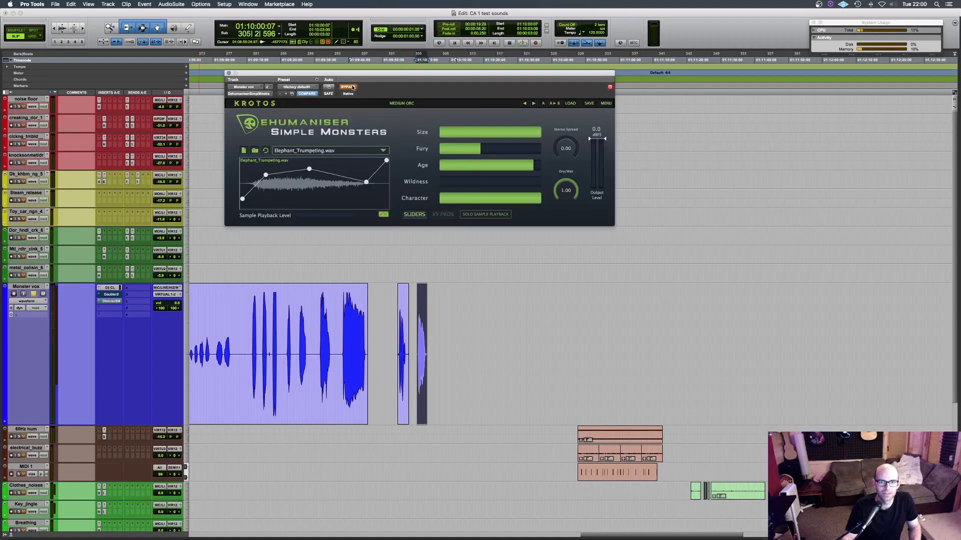
- Take Dehumaniser Simple Monsters out of bypass, play the selected monster clip with it and close the plug-in window
{"action": "left_click", "coordinate": [349, 87]}
{"action": "key", "text": "space"}
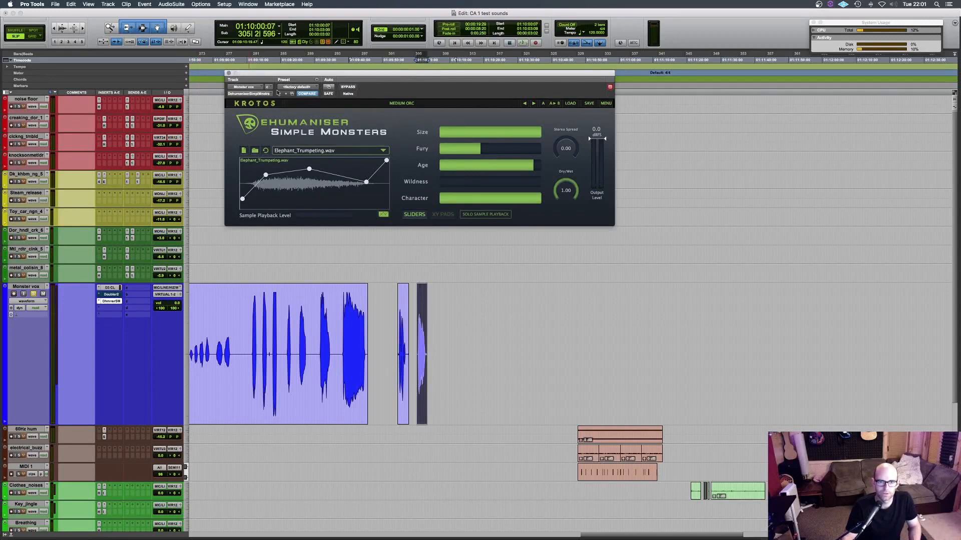
{"action": "left_click", "coordinate": [229, 73]}
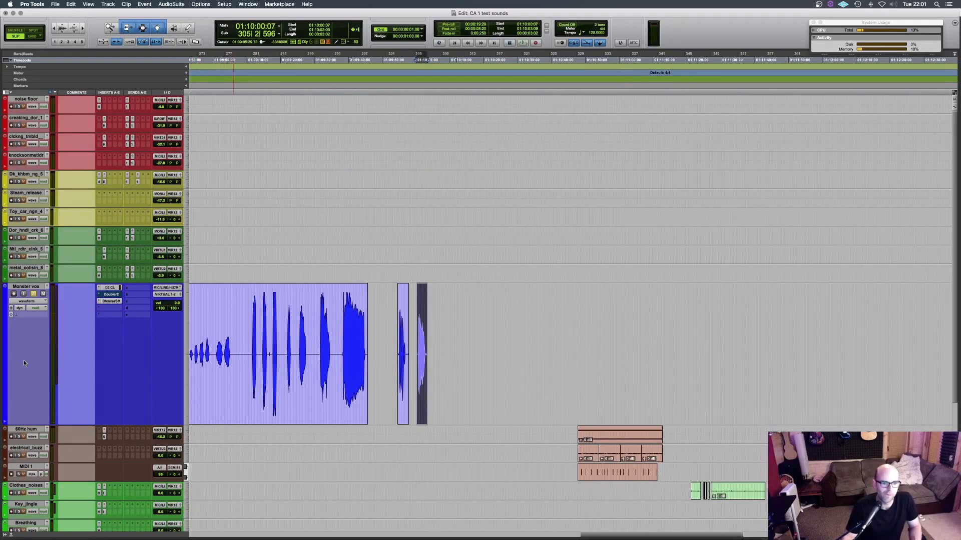
- Switch back to FMOD Studio, expand the Respawn folder and audition 4kHz_sine_tone.wav, stopping it after a short listen
{"action": "key", "text": "super+Tab"}
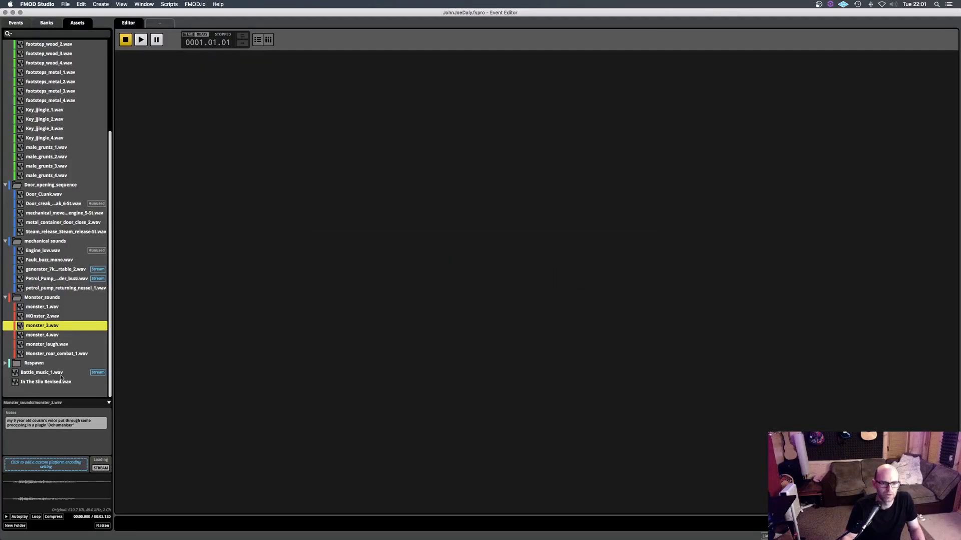
{"action": "left_click", "coordinate": [5, 363]}
{"action": "scroll", "coordinate": [71, 336], "scroll_direction": "down", "scroll_amount": 2}
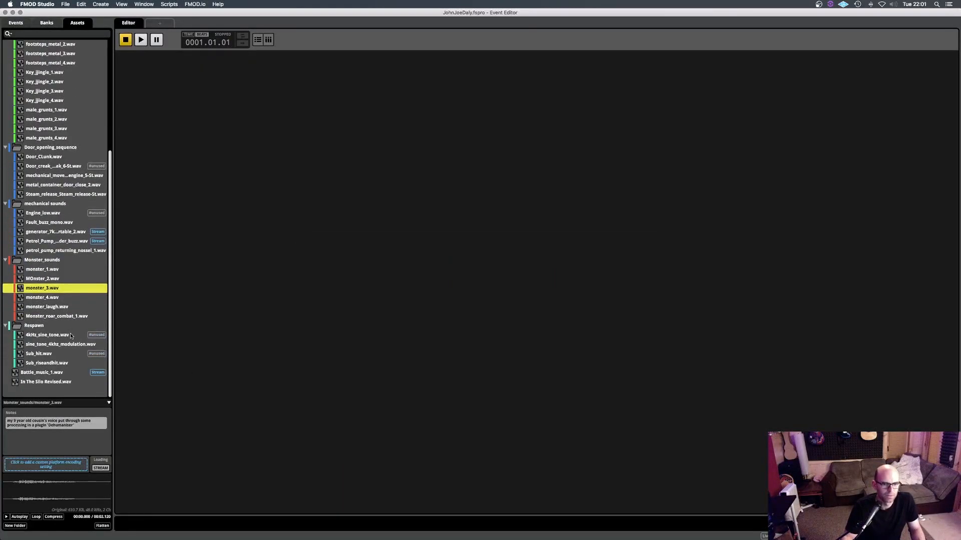
{"action": "left_click", "coordinate": [53, 335]}
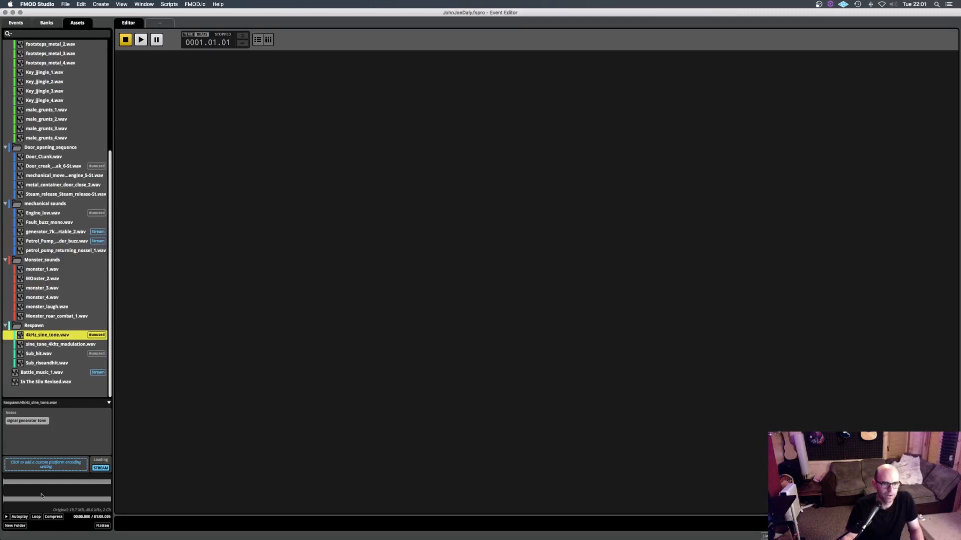
{"action": "left_click", "coordinate": [6, 518]}
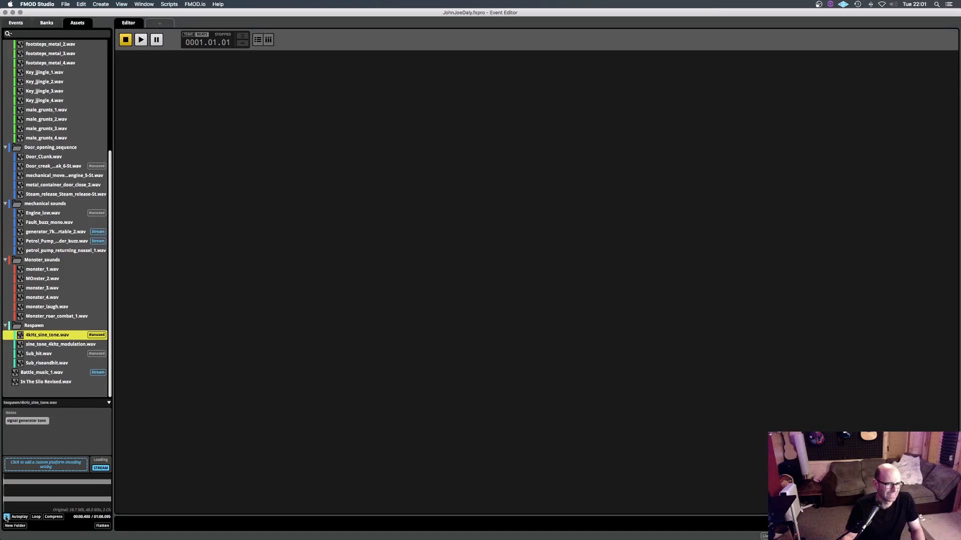
{"action": "left_click", "coordinate": [6, 517]}
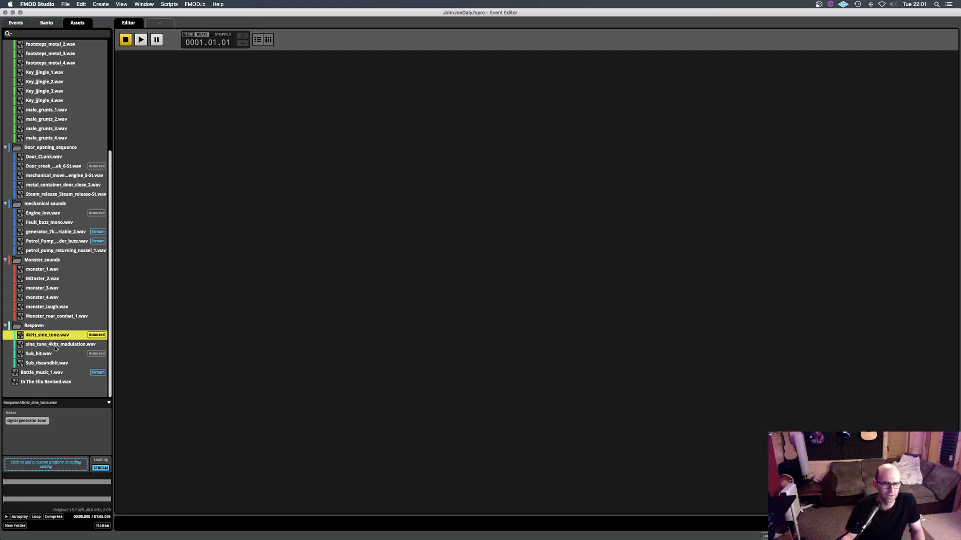
- Return to Pro Tools and open the MondoMod insert on the Sine tone track, moving its window clear of the rulers
{"action": "key", "text": "super+Tab"}
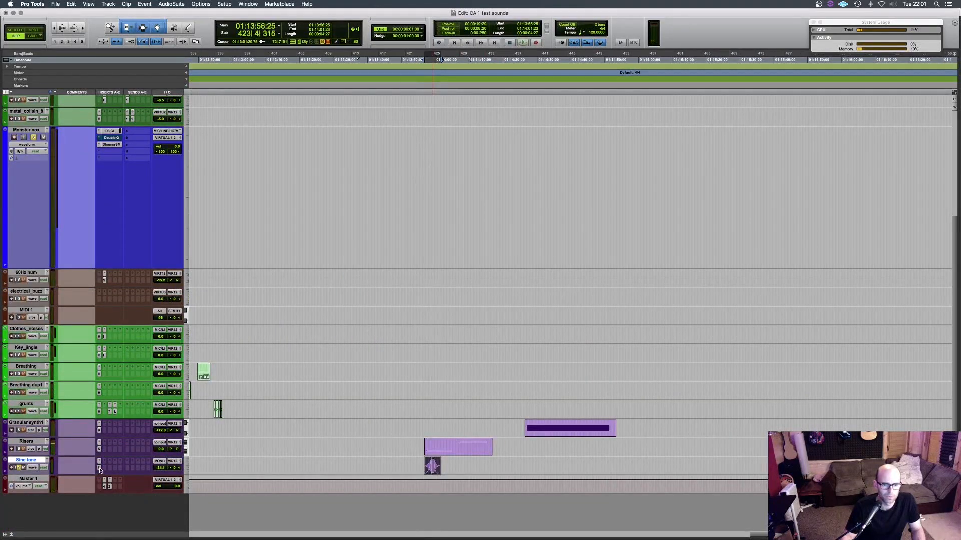
{"action": "left_click", "coordinate": [100, 469]}
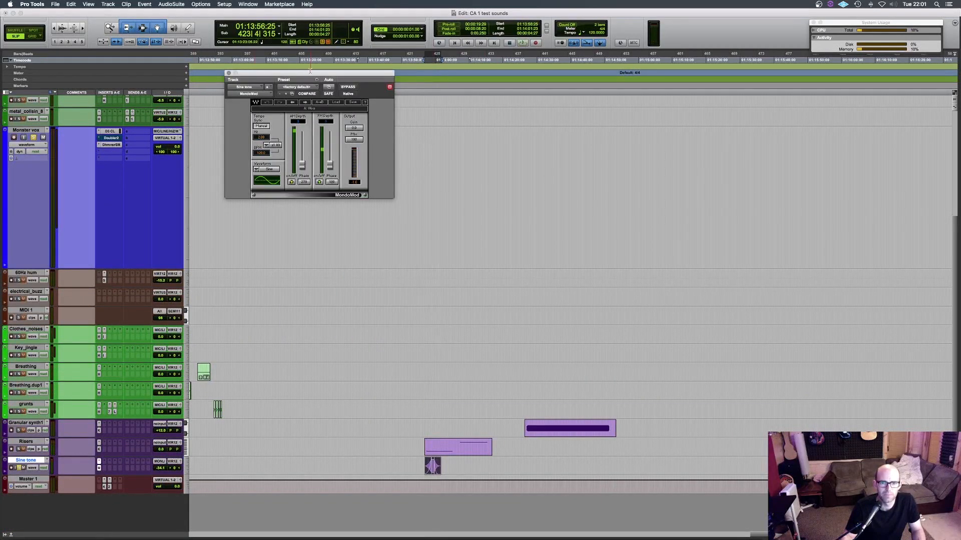
{"action": "left_click_drag", "start_coordinate": [308, 74], "coordinate": [335, 143]}
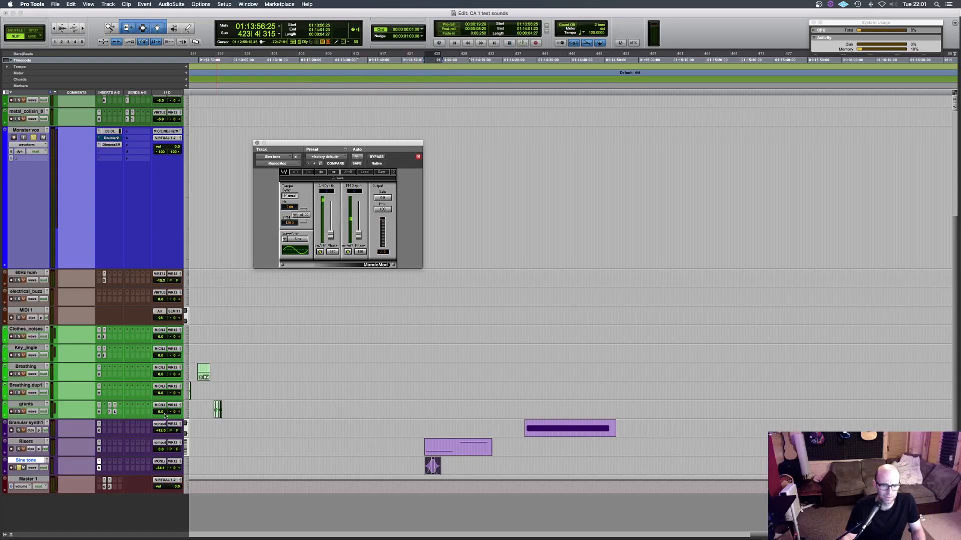
- Open Kontakt on the Granular synth 1 track and show the CA4 granular 1 instrument in edit mode
{"action": "left_click", "coordinate": [17, 425]}
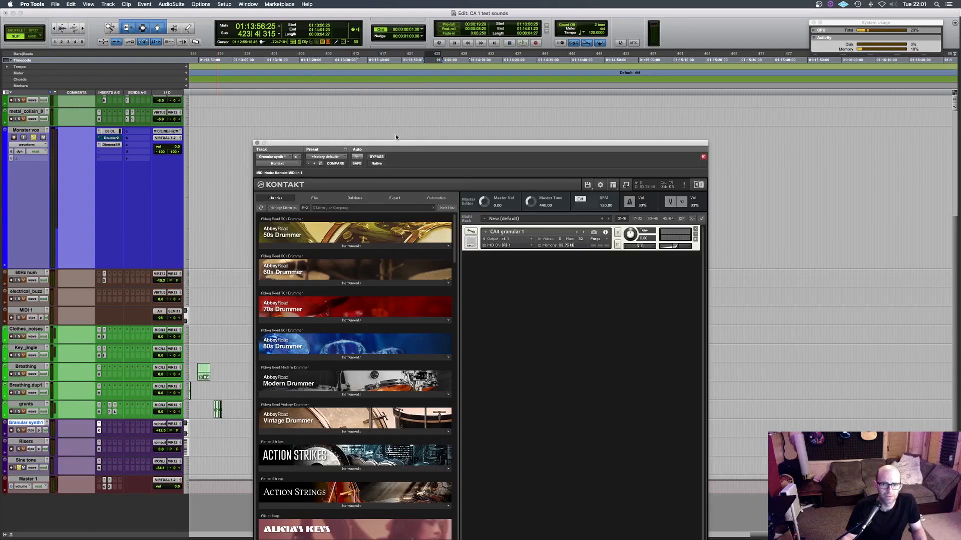
{"action": "left_click_drag", "start_coordinate": [395, 135], "coordinate": [348, 23]}
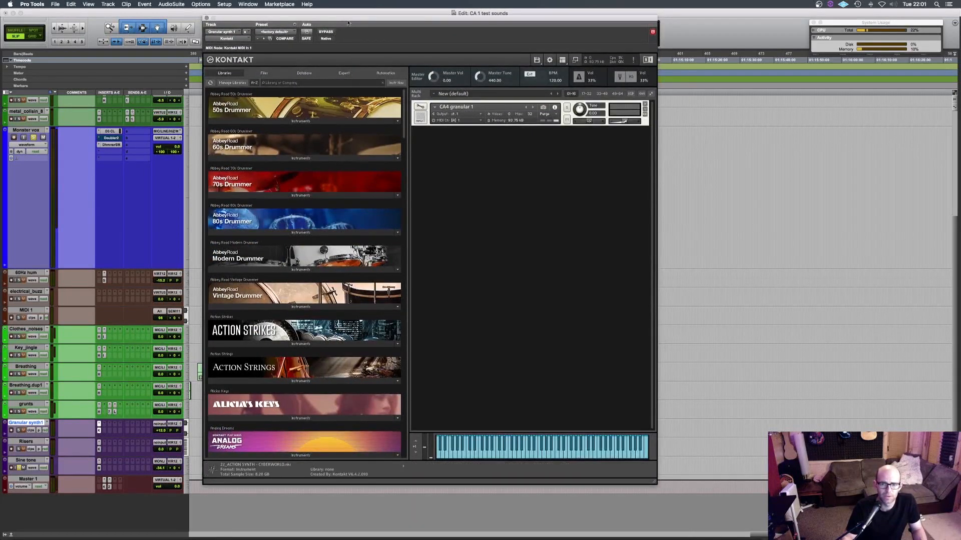
{"action": "left_click", "coordinate": [420, 107]}
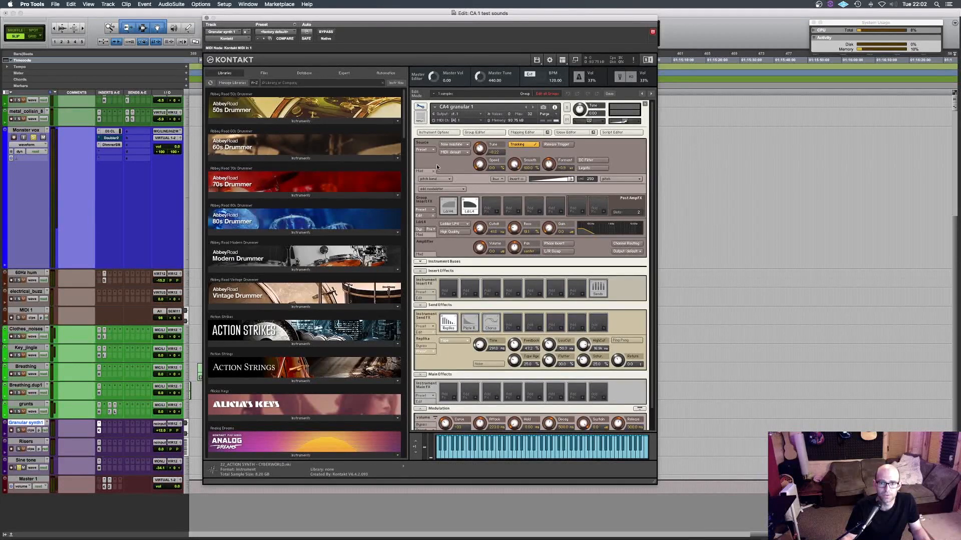
- Inspect the CA4 granular 1 sample in the Wave Editor, dismiss the Instrument Options and hide the Wave Editor again
{"action": "left_click", "coordinate": [565, 132]}
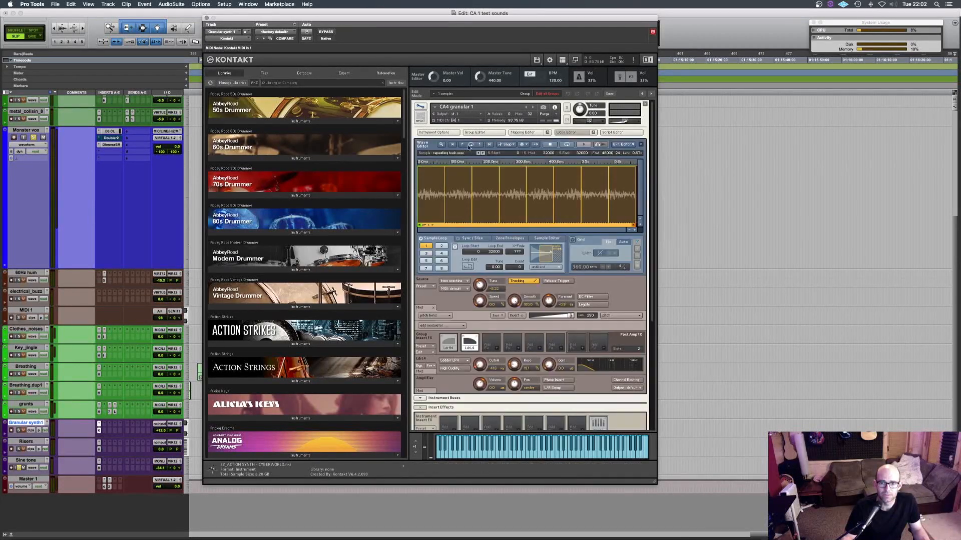
{"action": "left_click", "coordinate": [432, 133]}
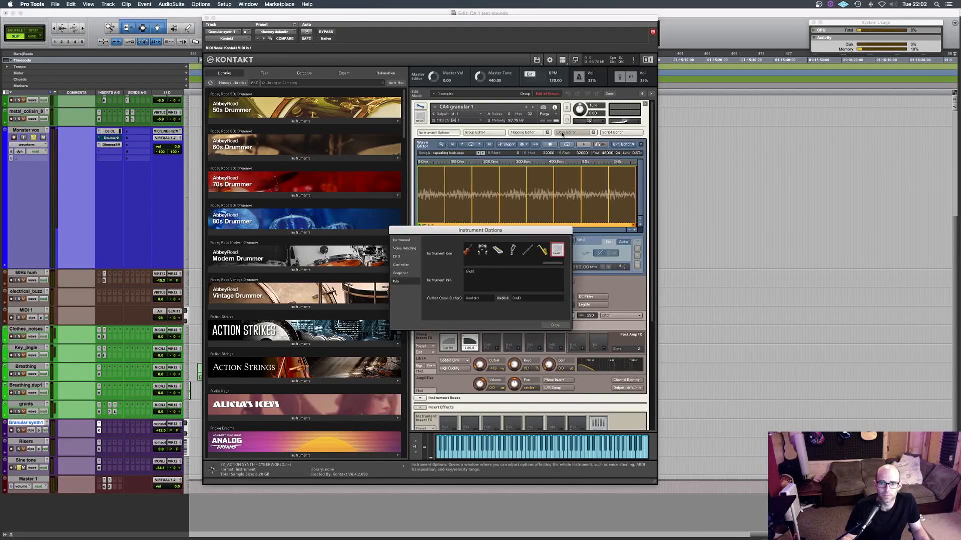
{"action": "left_click", "coordinate": [554, 324]}
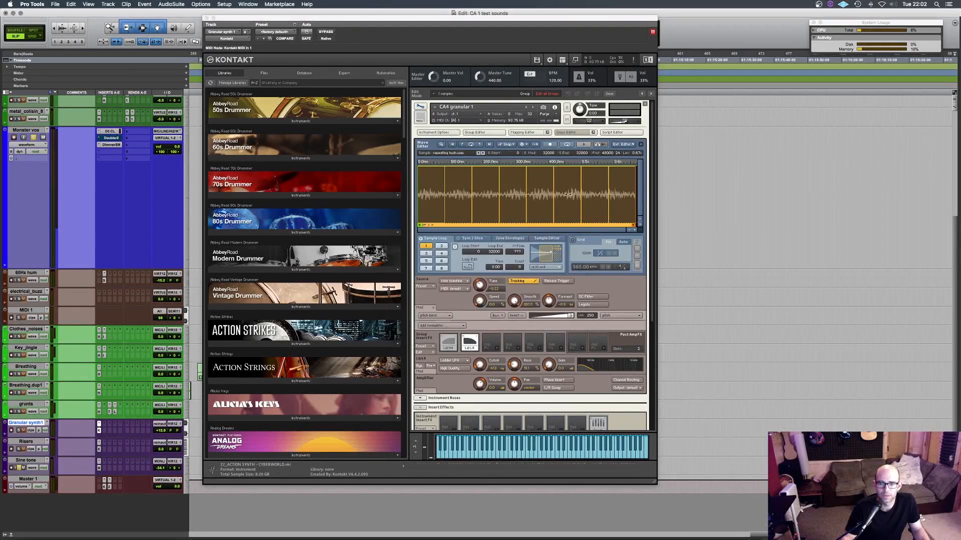
{"action": "left_click", "coordinate": [568, 132]}
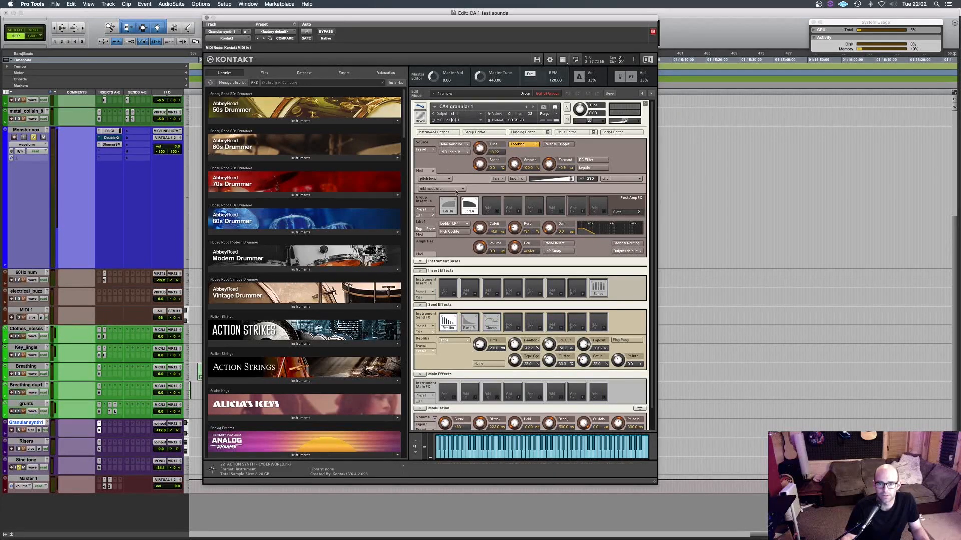
- Review the source, effects and modulation settings of CA4 granular 1 and close the Kontakt window
{"action": "scroll", "coordinate": [548, 259], "scroll_direction": "down", "scroll_amount": 2}
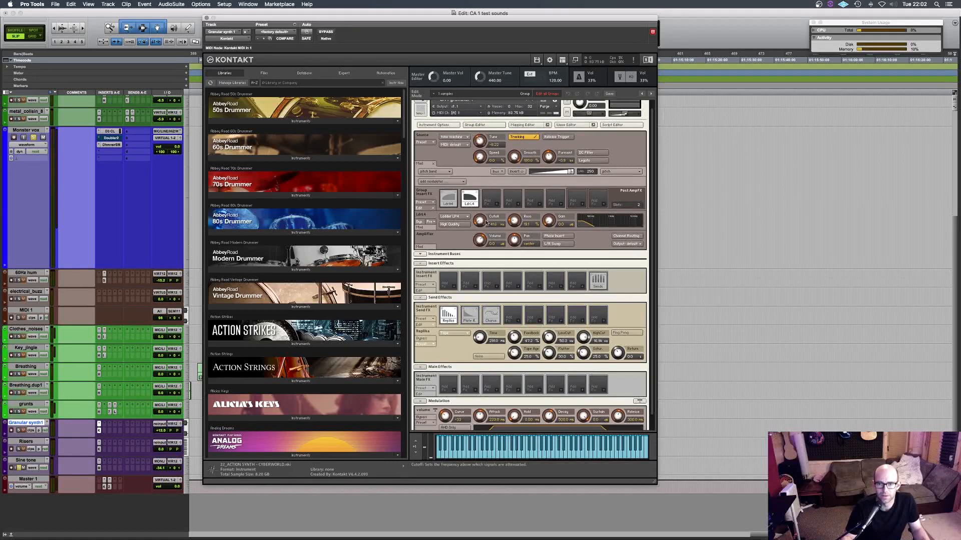
{"action": "scroll", "coordinate": [513, 281], "scroll_direction": "down", "scroll_amount": 2}
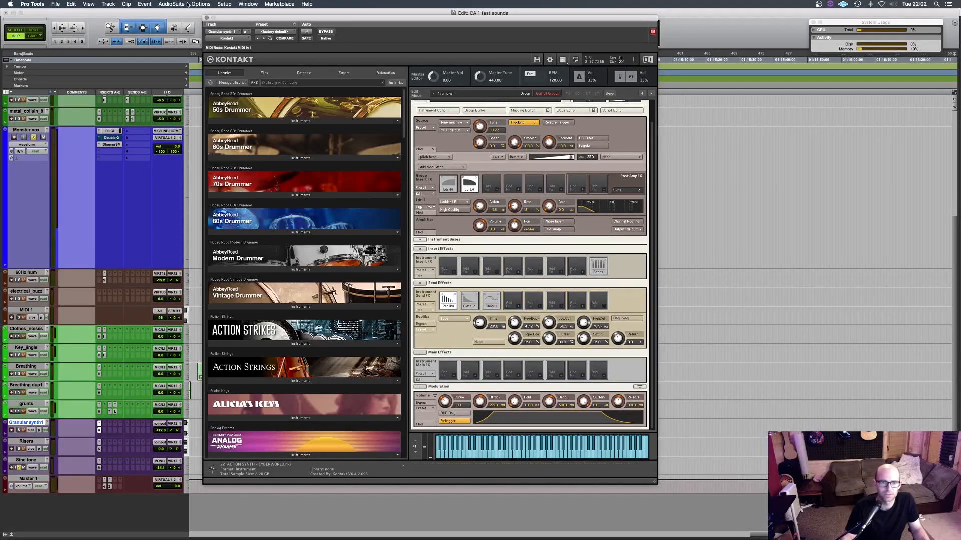
{"action": "left_click", "coordinate": [206, 18]}
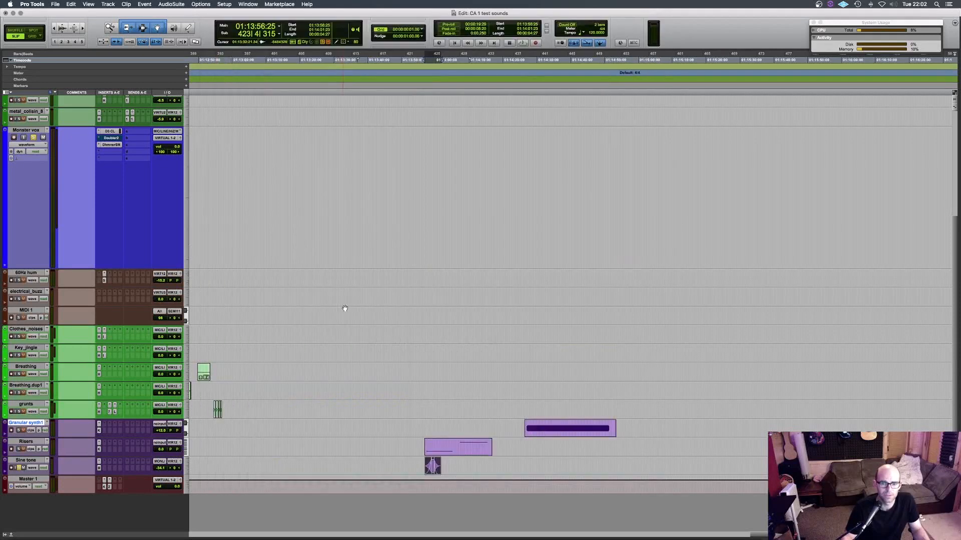
- Open the Granular synth 1 clip in the MIDI Editor, play it from just before the long note and solo the track
{"action": "double_click", "coordinate": [552, 430]}
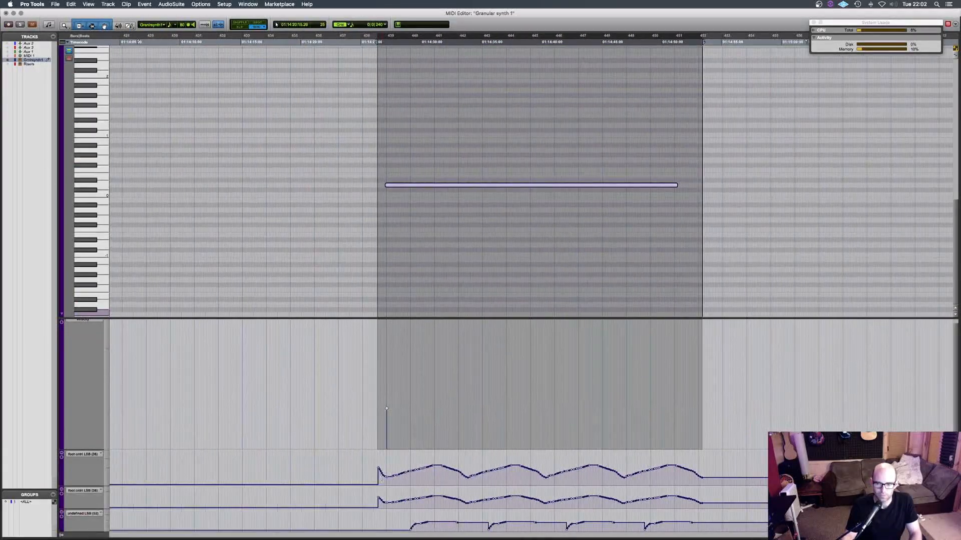
{"action": "left_click", "coordinate": [383, 399]}
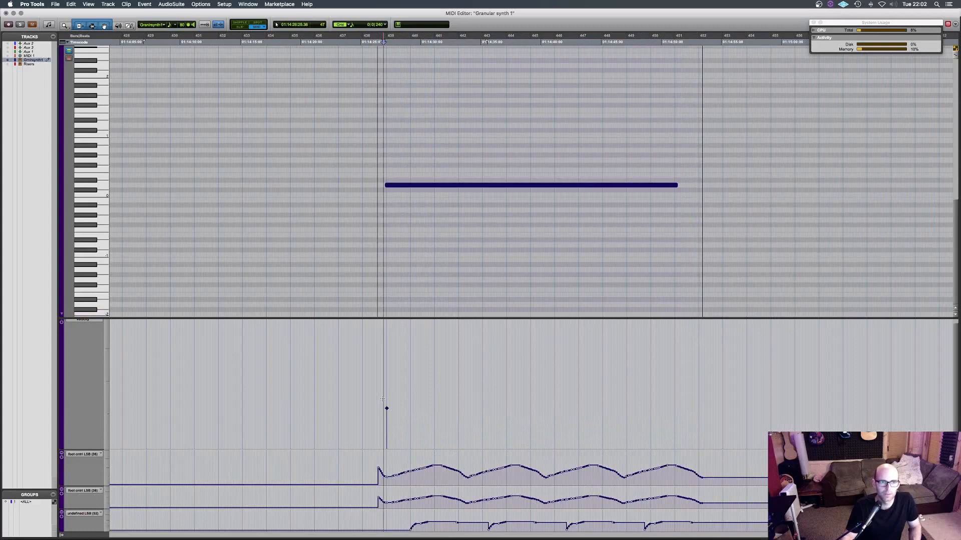
{"action": "key", "text": "space"}
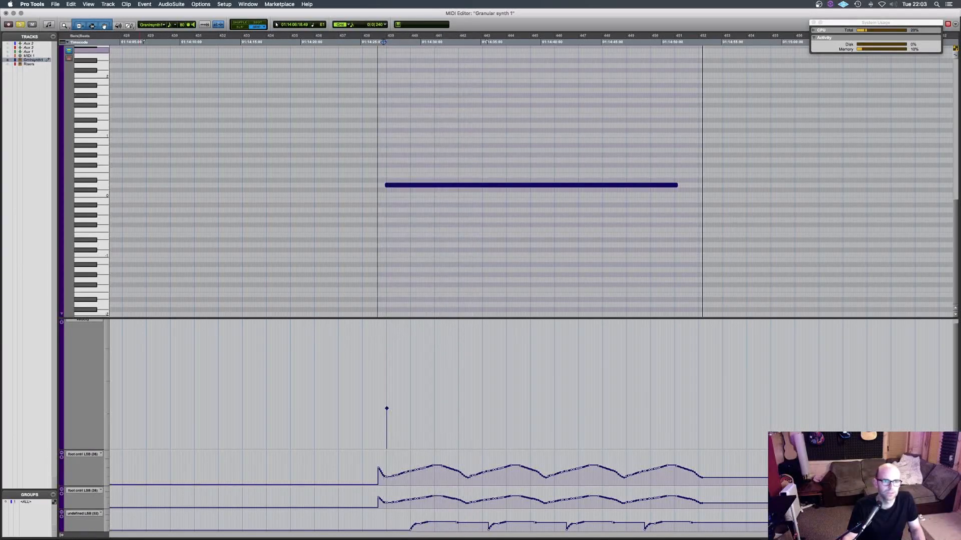
{"action": "left_click", "coordinate": [20, 24]}
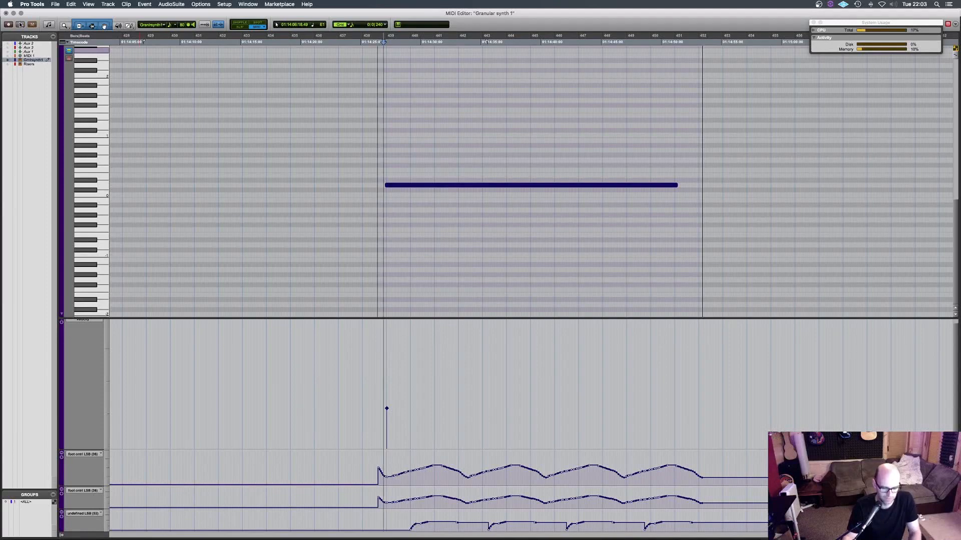
- Close the Granular synth 1 MIDI Editor and switch from Pro Tools back to FMOD Studio
{"action": "left_click", "coordinate": [6, 13]}
{"action": "left_click", "coordinate": [25, 99]}
{"action": "left_click", "coordinate": [24, 158]}
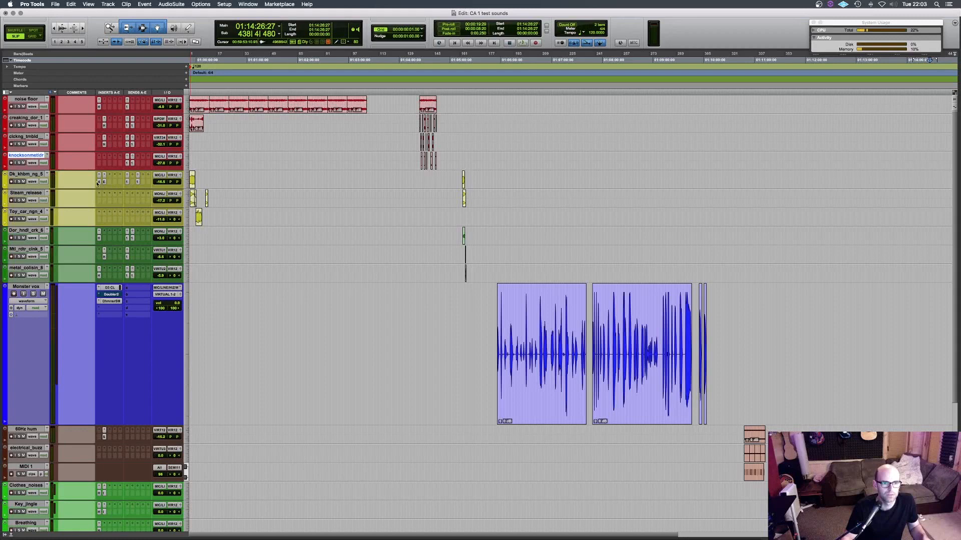
{"action": "key", "text": "super+Tab"}
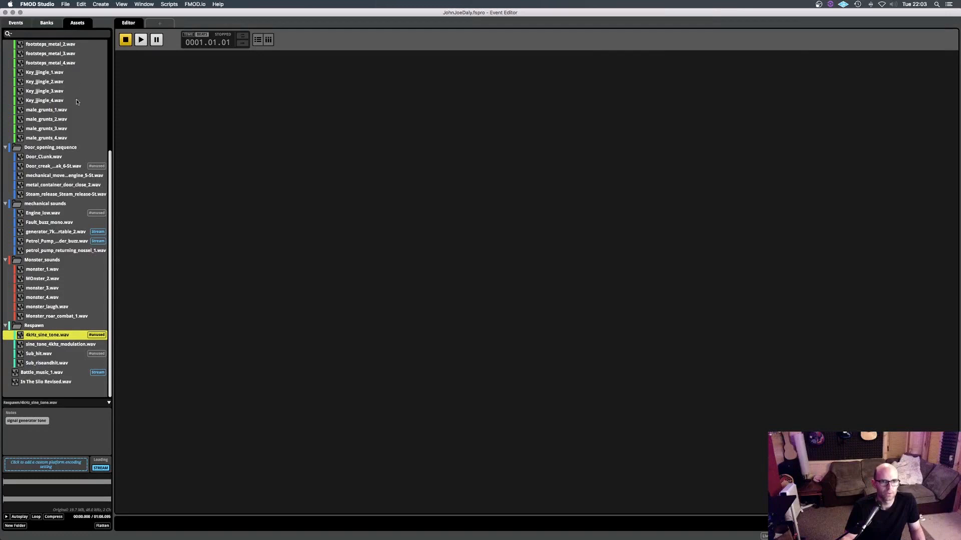
{"action": "key", "text": "super+Tab"}
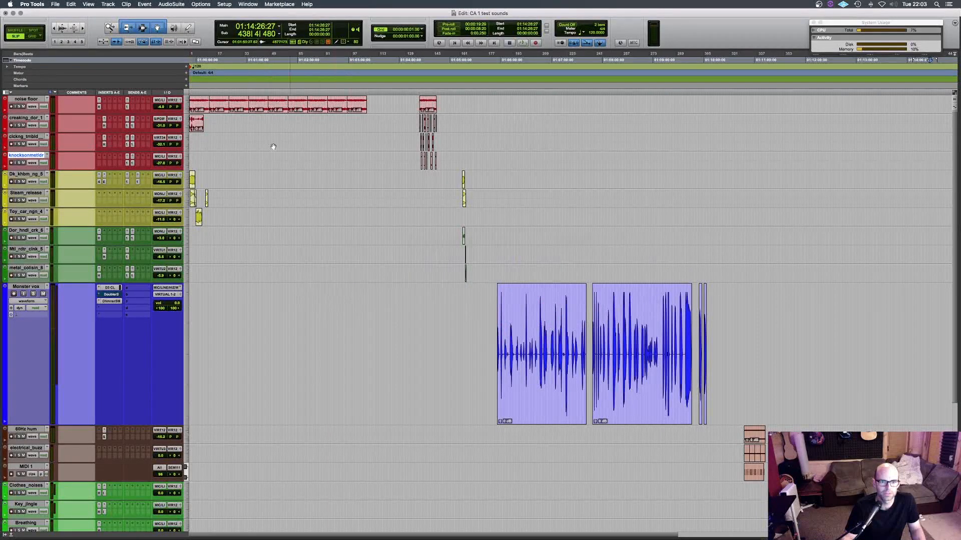
{"action": "key", "text": "super+Tab"}
- Collapse the Character_sounds asset folder and show the notes of monster_1.wav in Monster_sounds
{"action": "scroll", "coordinate": [44, 105], "scroll_direction": "up", "scroll_amount": 6}
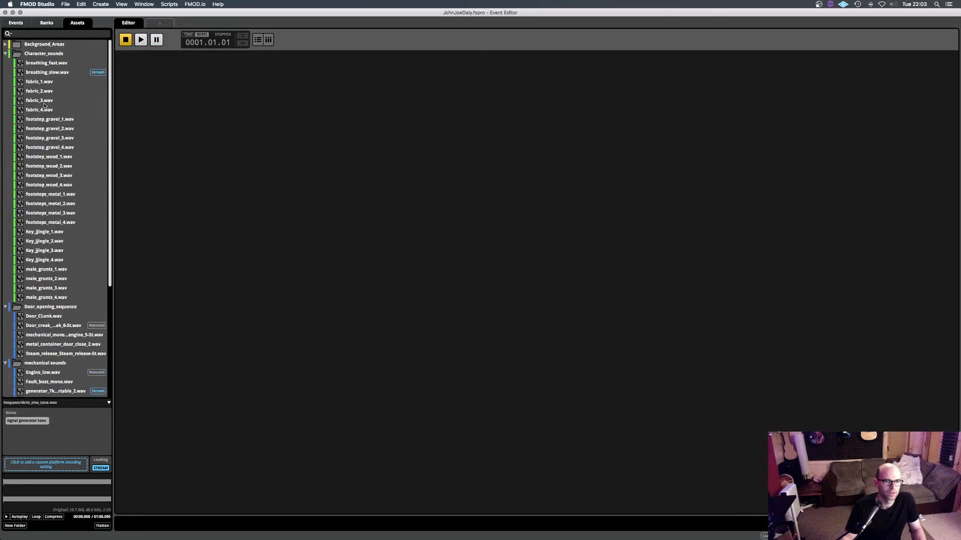
{"action": "left_click", "coordinate": [5, 53]}
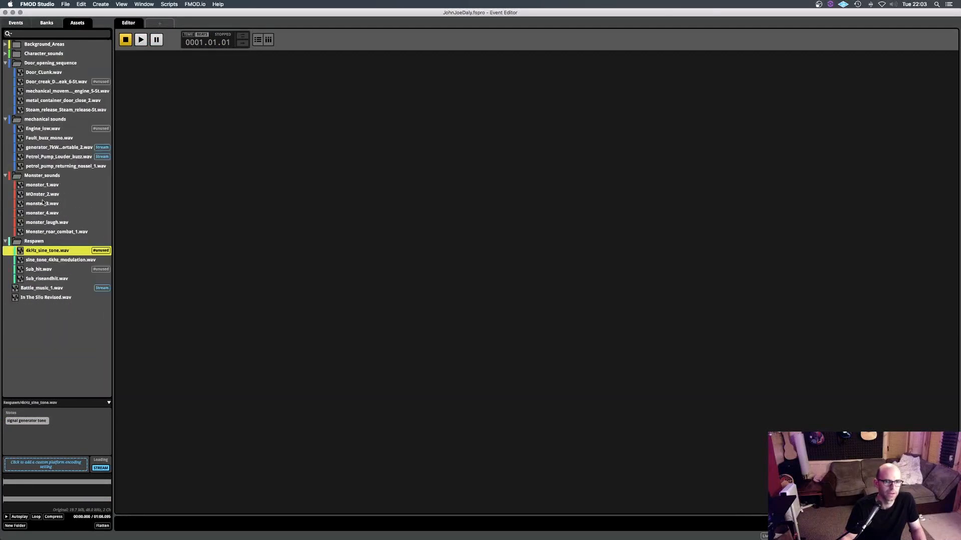
{"action": "left_click", "coordinate": [33, 187]}
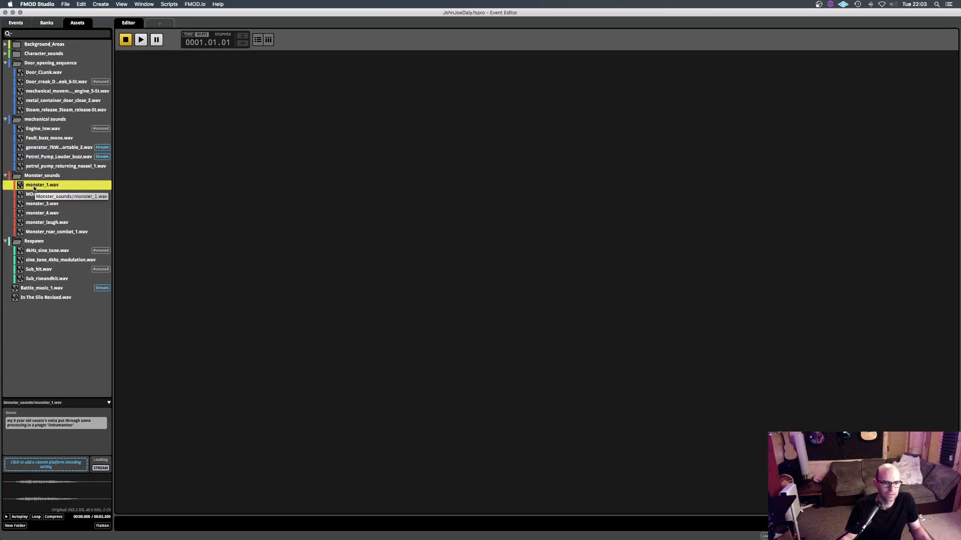
- Open the Ambience_1 event from the Area_1 folder, play it and solo its Clicks track
{"action": "left_click", "coordinate": [16, 24]}
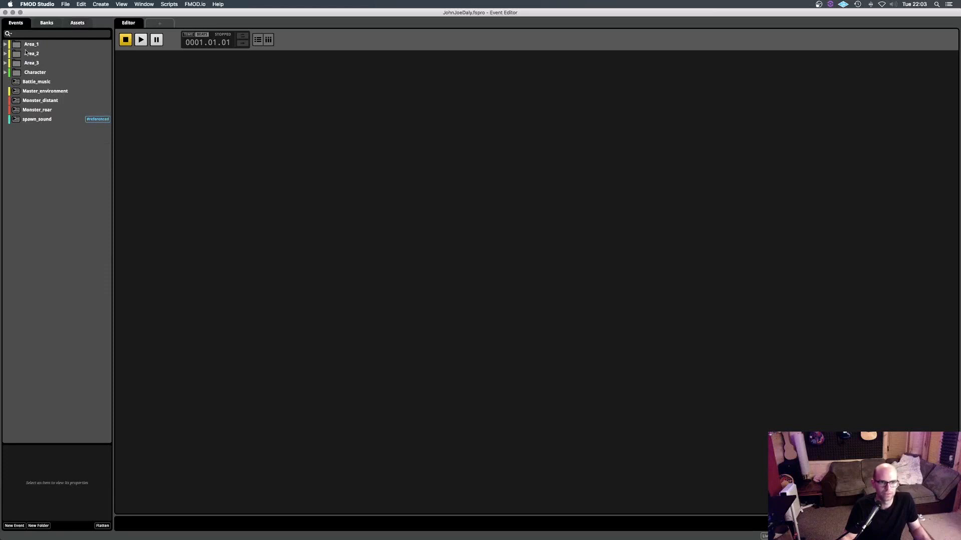
{"action": "left_click", "coordinate": [5, 45]}
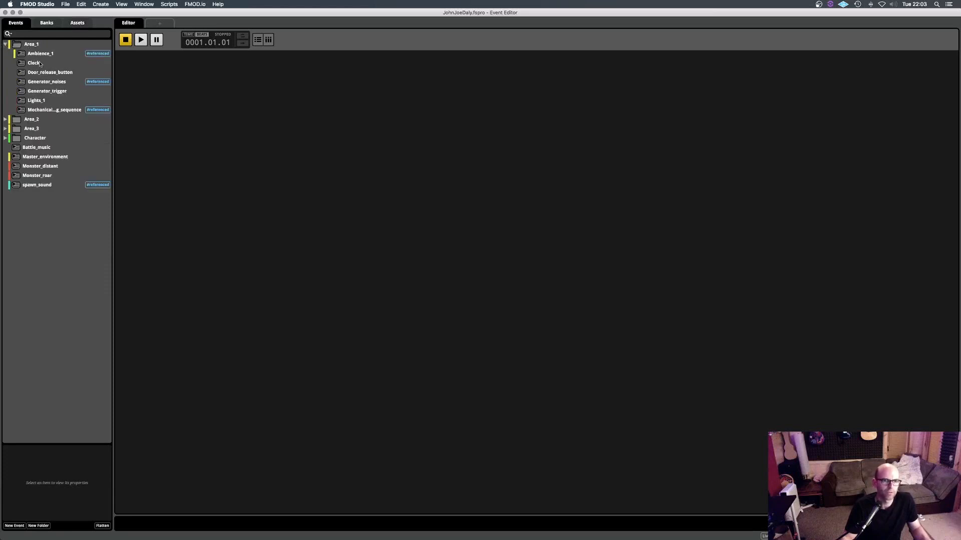
{"action": "left_click", "coordinate": [31, 53]}
{"action": "key", "text": "space"}
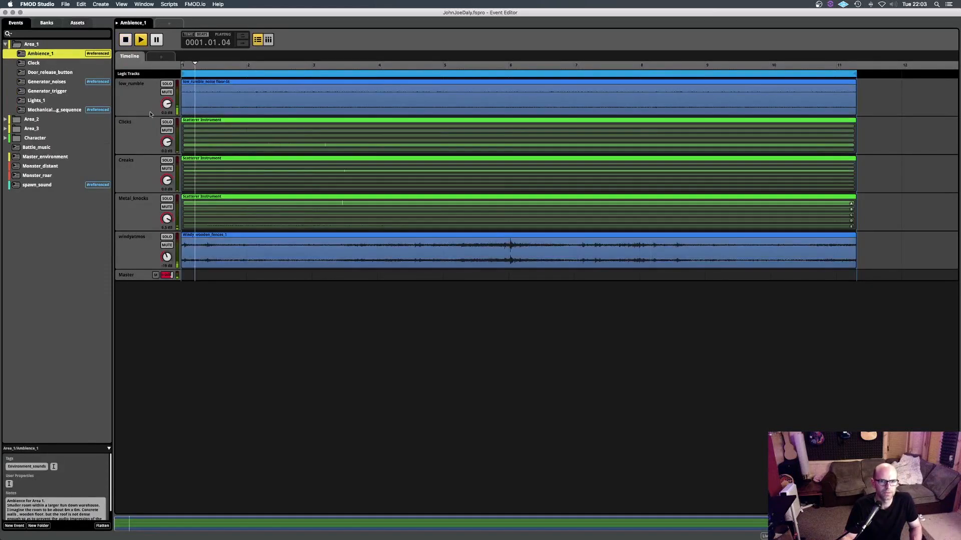
{"action": "left_click", "coordinate": [131, 134]}
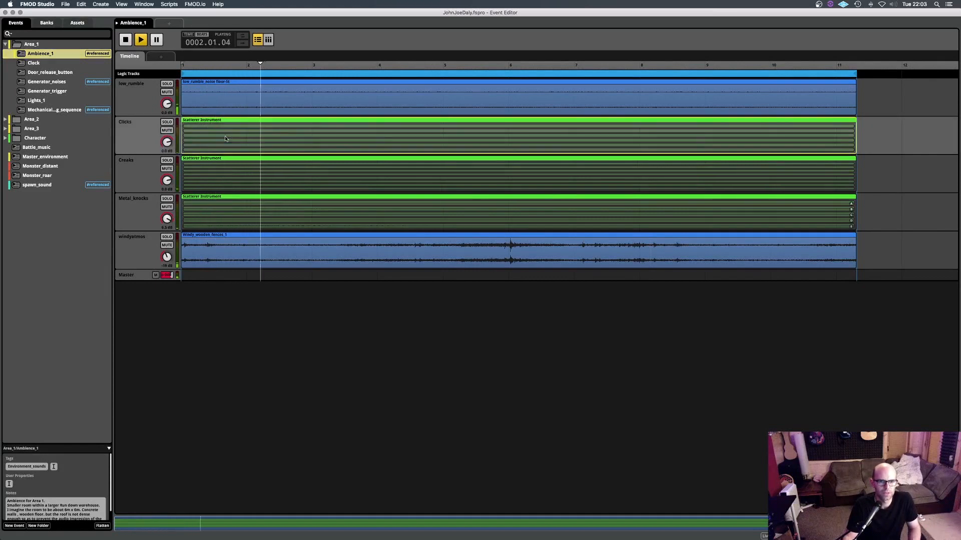
{"action": "left_click", "coordinate": [166, 121]}
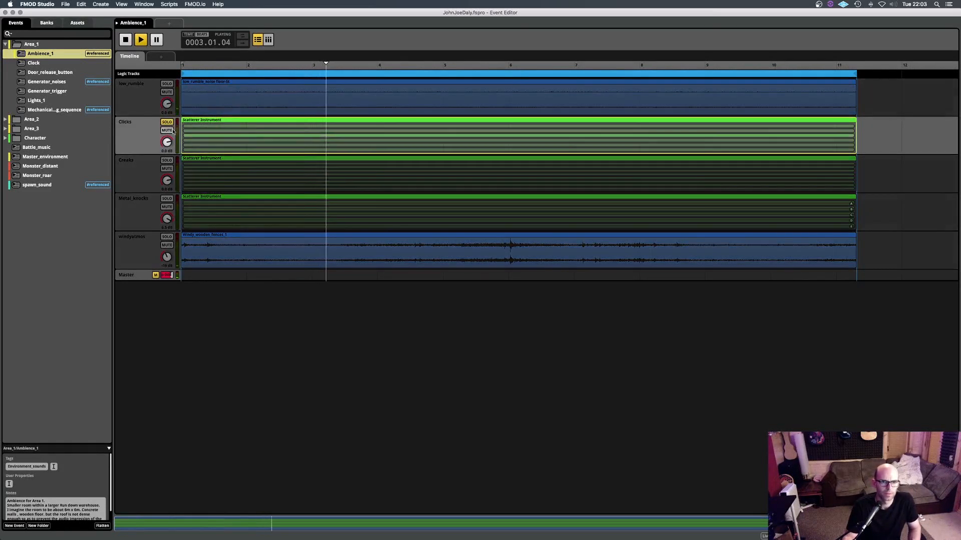
- Arrange the event editor so that the browser, the deck and the overview are all shown around the Ambience_1 timeline
{"action": "left_click", "coordinate": [202, 206]}
{"action": "left_click_drag", "start_coordinate": [959, 208], "coordinate": [853, 209]}
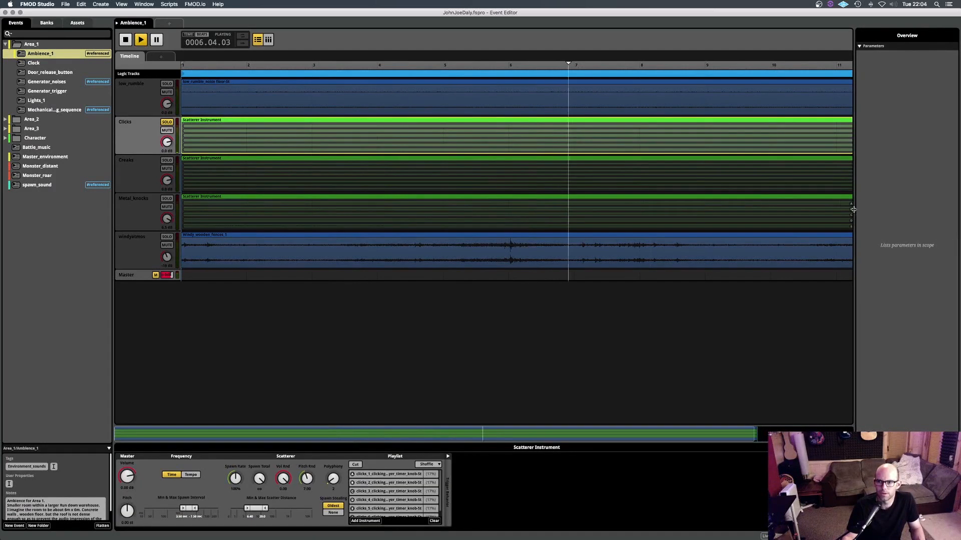
{"action": "left_click", "coordinate": [853, 210]}
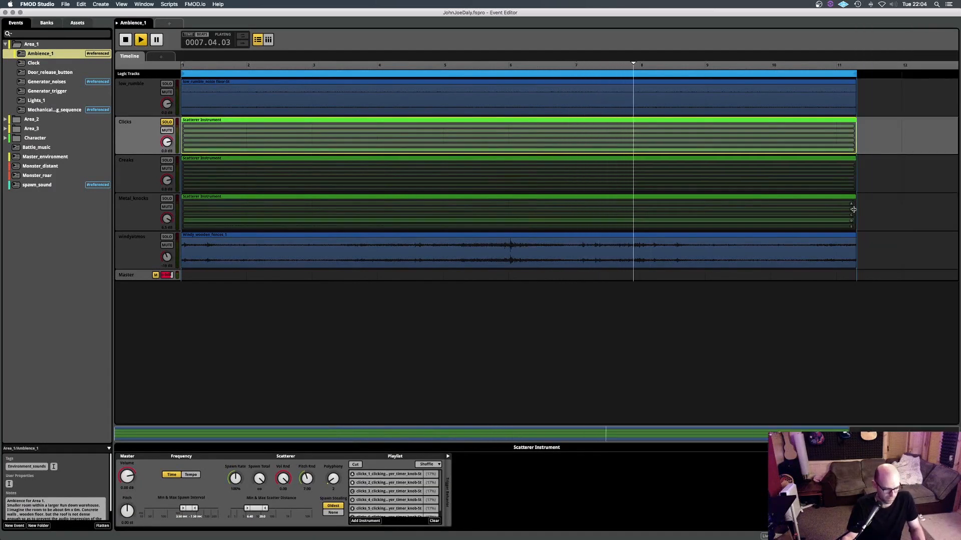
{"action": "key", "text": "super+alt+Down"}
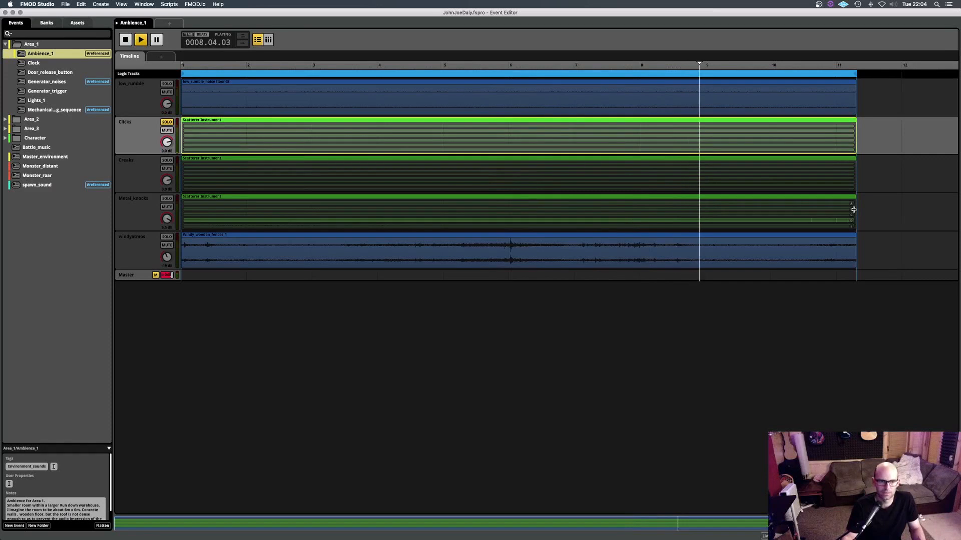
{"action": "key", "text": "super+alt+Left"}
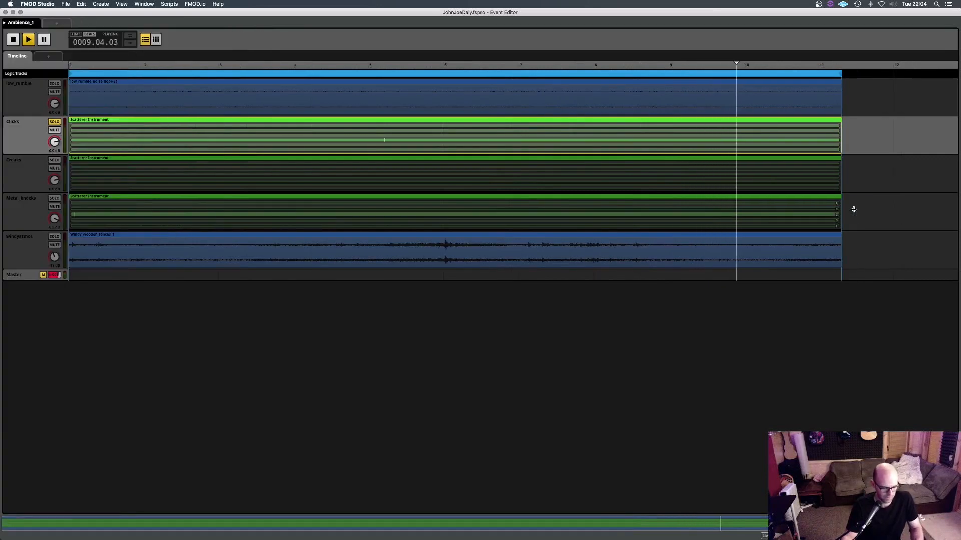
{"action": "key", "text": "super+alt+Left"}
{"action": "key", "text": "super+alt+Down"}
{"action": "left_click", "coordinate": [854, 209]}
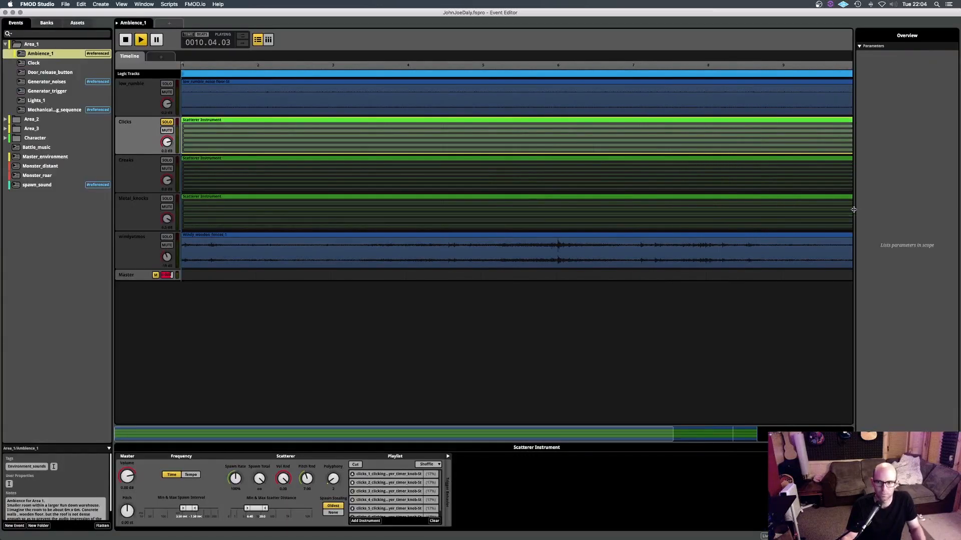
{"action": "key", "text": "super+alt+Left"}
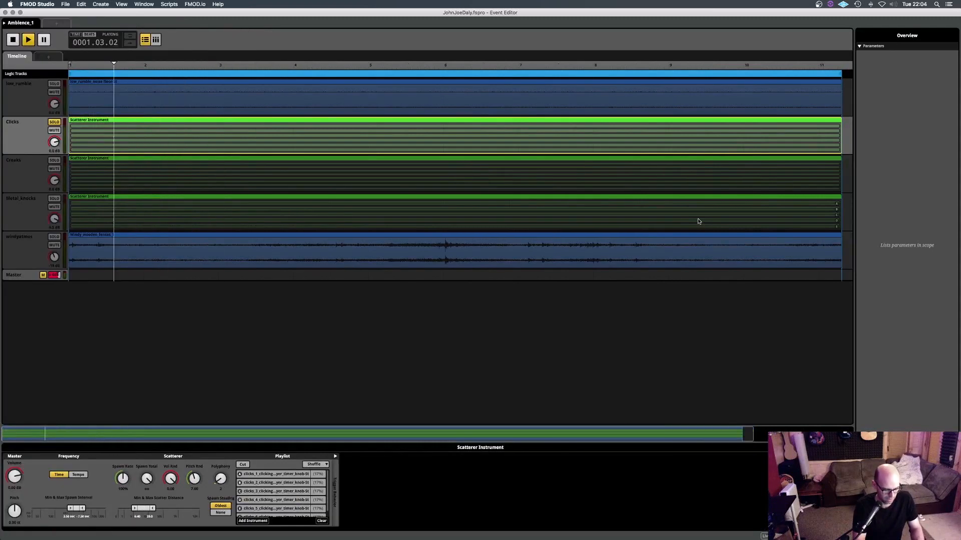
{"action": "key", "text": "super+alt+Down"}
{"action": "key", "text": "super+alt+Right"}
{"action": "key", "text": "super+alt+Down"}
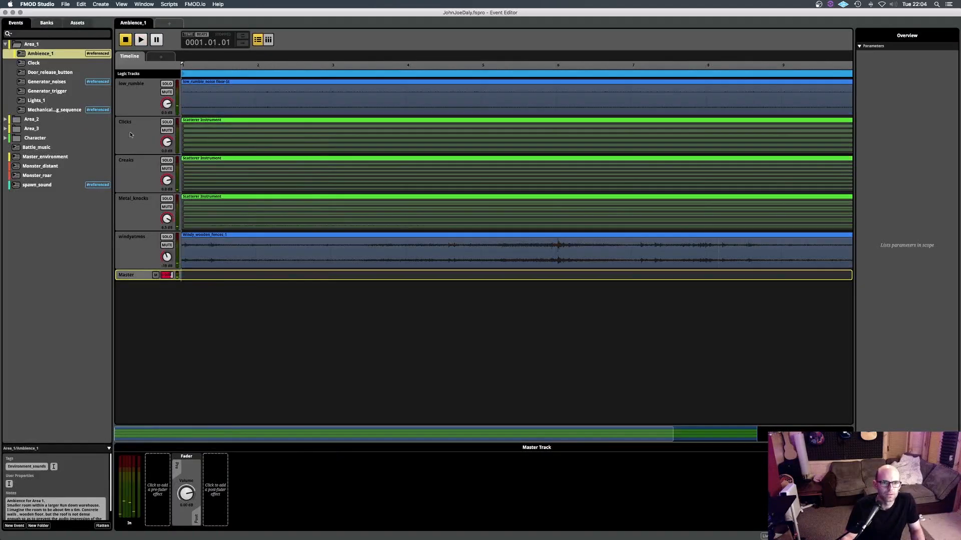
- Inspect the Clicks scatterer instrument in Ambience_1 and its track's Multiband EQ and send to Reverb long
{"action": "left_click", "coordinate": [130, 125]}
{"action": "left_click", "coordinate": [219, 143]}
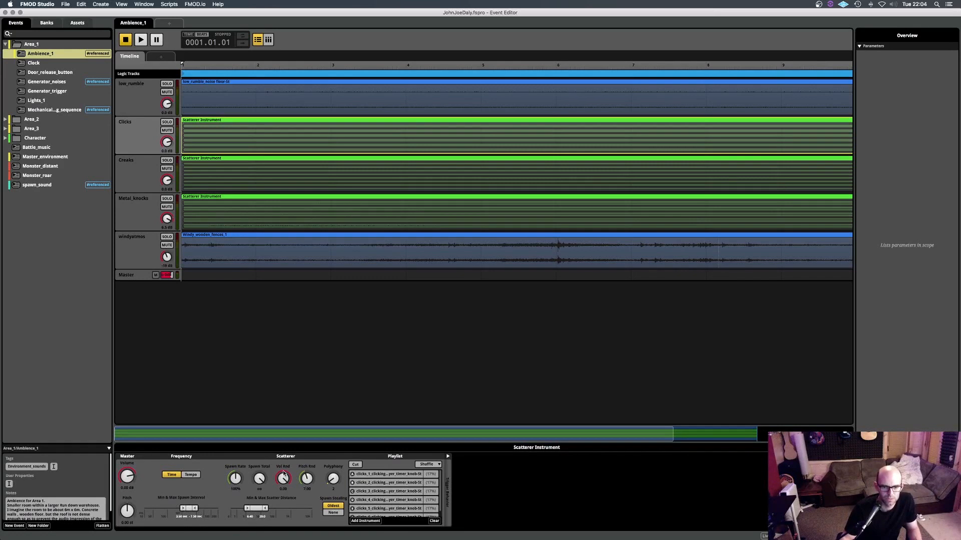
{"action": "left_click", "coordinate": [148, 153]}
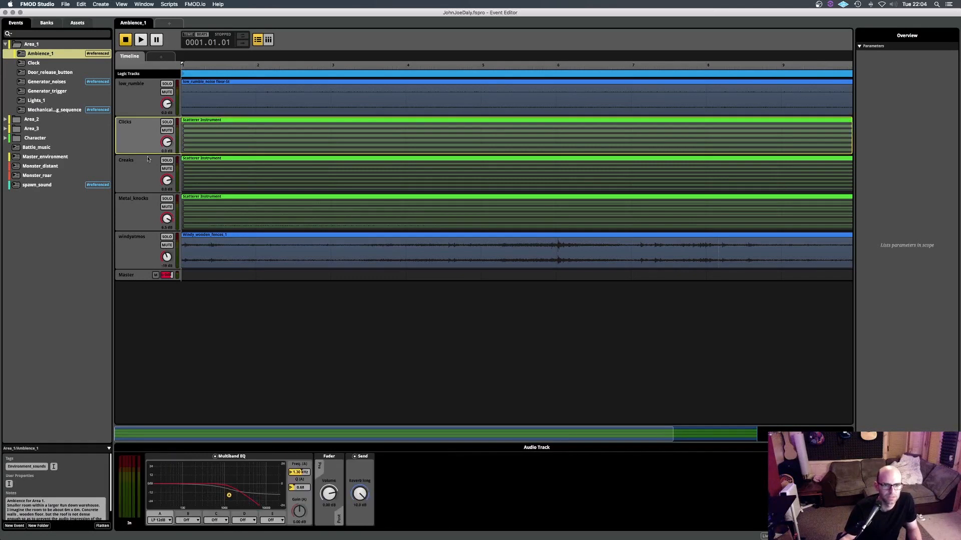
{"action": "left_click", "coordinate": [360, 472]}
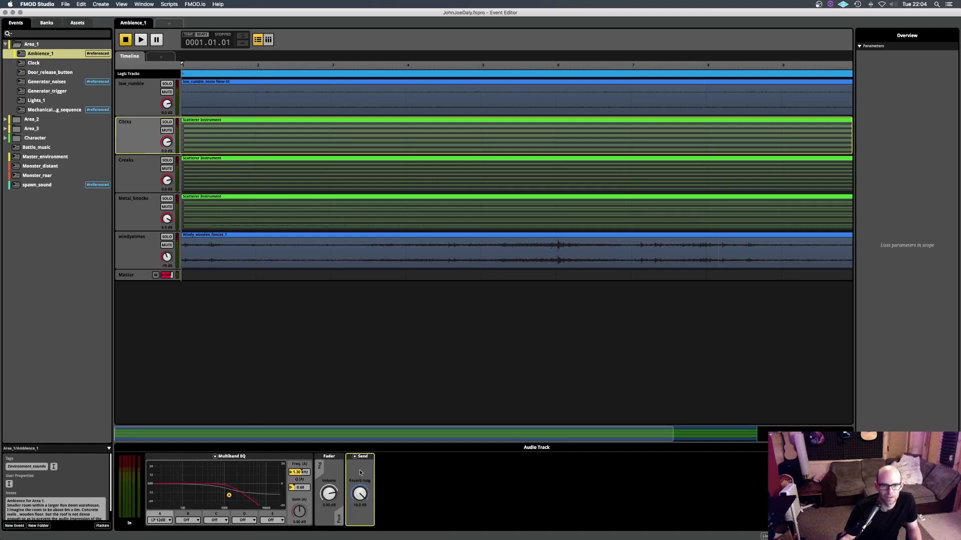
- Open the mixer and inspect the reverb effects on the Reverb long and Silo Reverb returns
{"action": "key", "text": "super+2"}
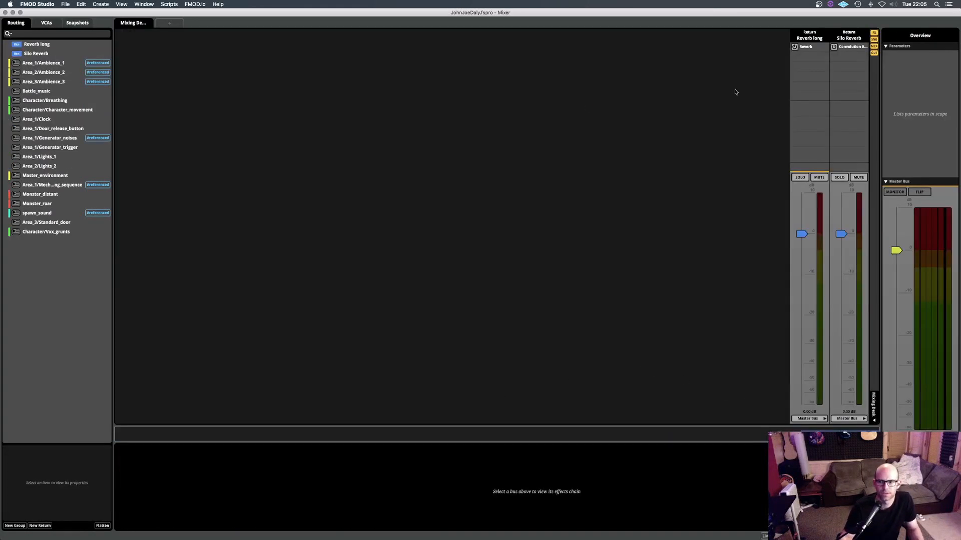
{"action": "left_click", "coordinate": [813, 50]}
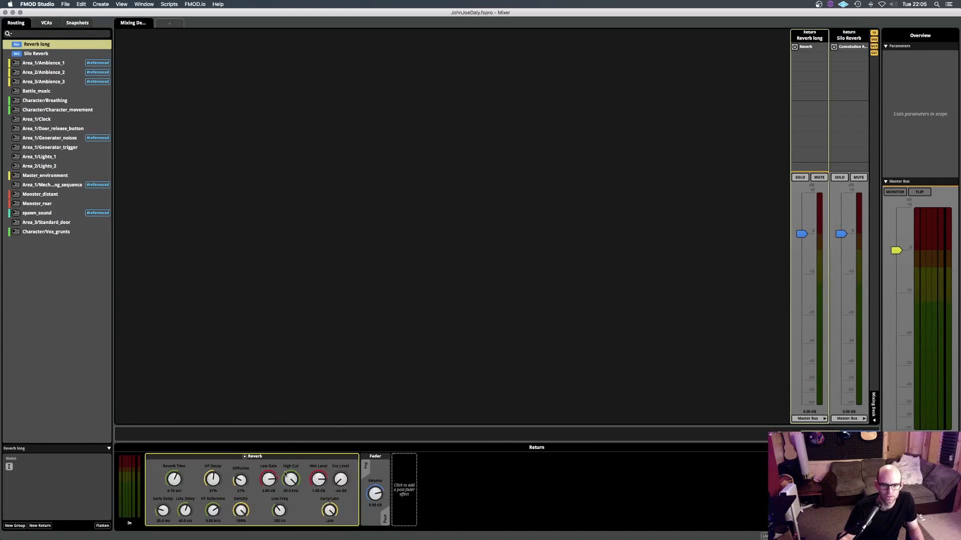
{"action": "left_click", "coordinate": [847, 48]}
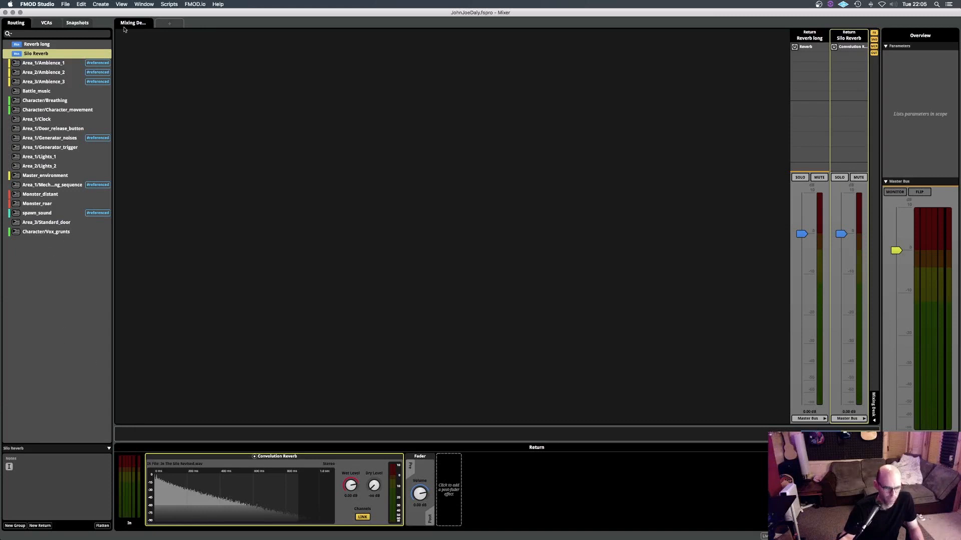
- Return to the event editor and show the source notes of the In The Silo Revised.wav asset
{"action": "key", "text": "super+1"}
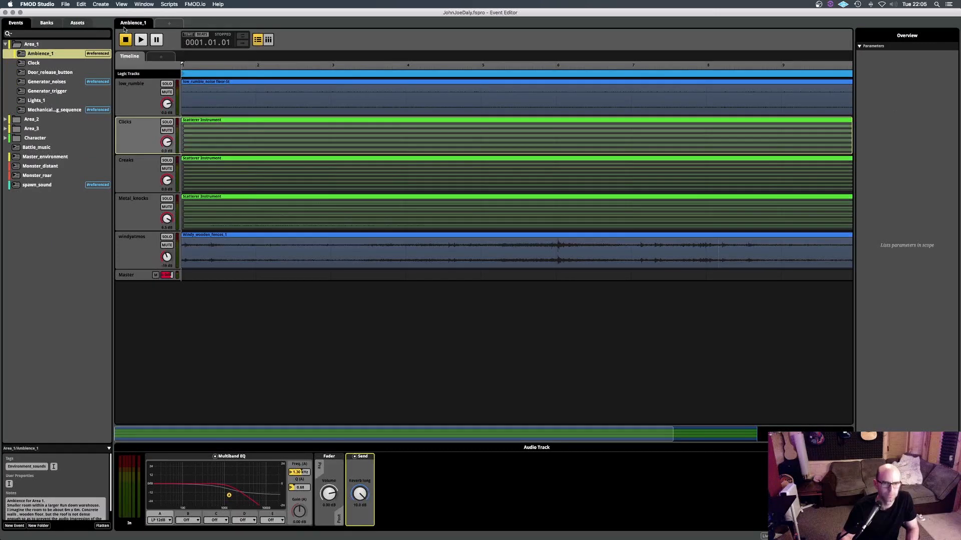
{"action": "left_click", "coordinate": [77, 24]}
{"action": "left_click", "coordinate": [36, 299]}
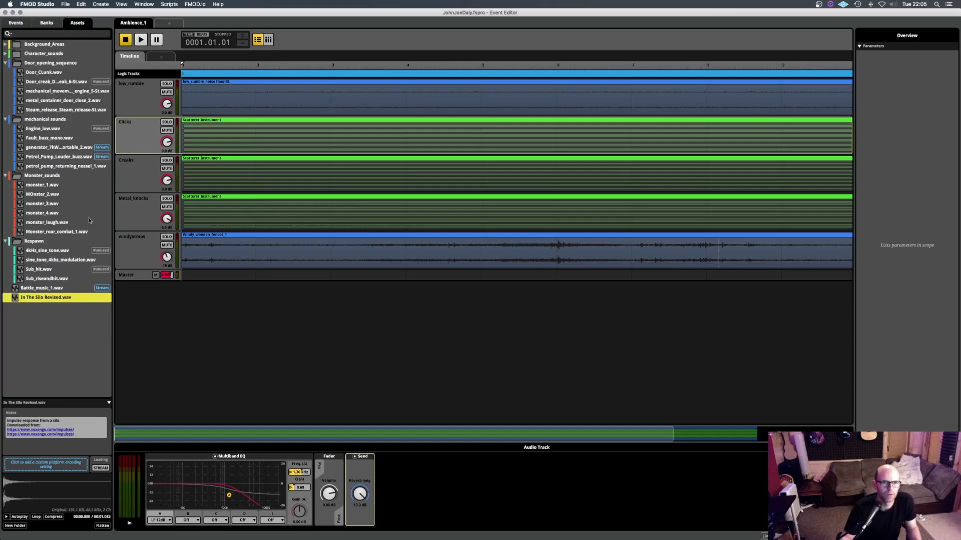
- Expand the Area_2 and Area_3 event folders and play the Ambience_3 event
{"action": "left_click", "coordinate": [15, 23]}
{"action": "left_click", "coordinate": [5, 120]}
{"action": "left_click", "coordinate": [5, 148]}
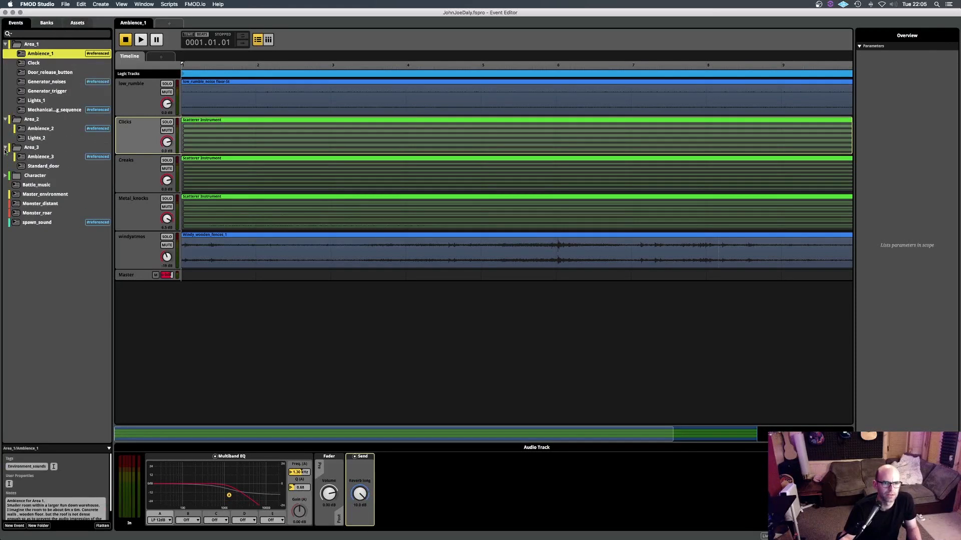
{"action": "left_click", "coordinate": [41, 157]}
{"action": "key", "text": "space"}
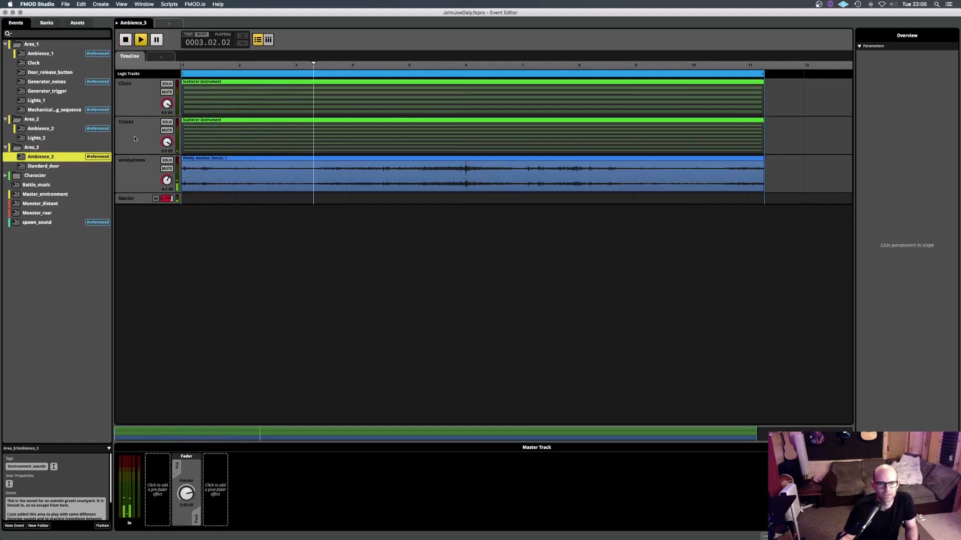
- Open the Ambience_2 event, play it and stop playback
{"action": "left_click", "coordinate": [38, 129]}
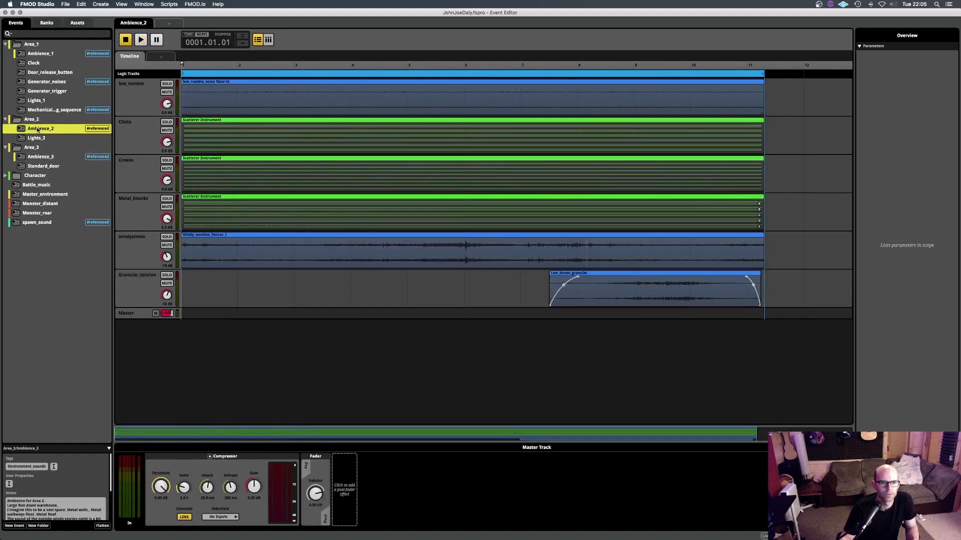
{"action": "key", "text": "space"}
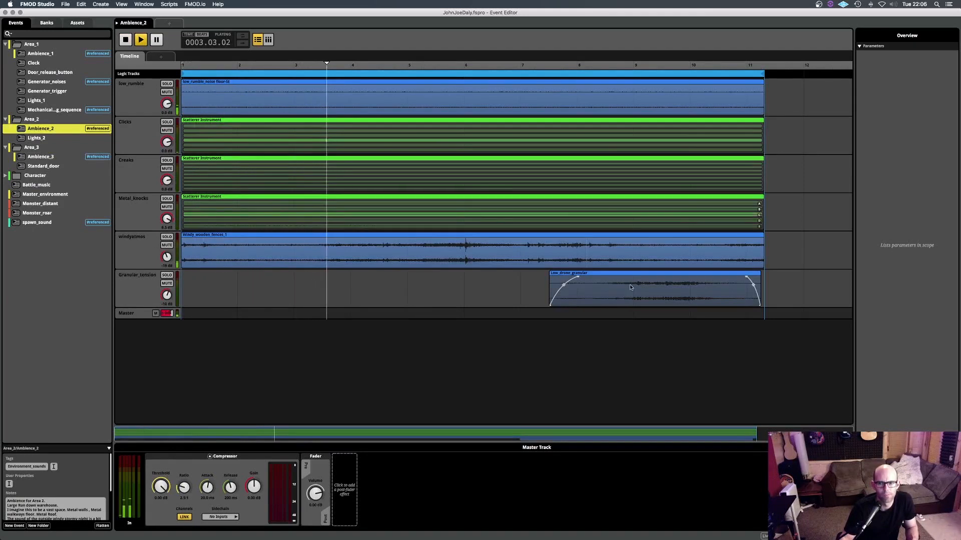
{"action": "key", "text": "space"}
- Place the playhead just after bar 8 and show the trigger behavior of the Low_drone_granular instrument on the Granular_tension track
{"action": "left_click", "coordinate": [596, 65]}
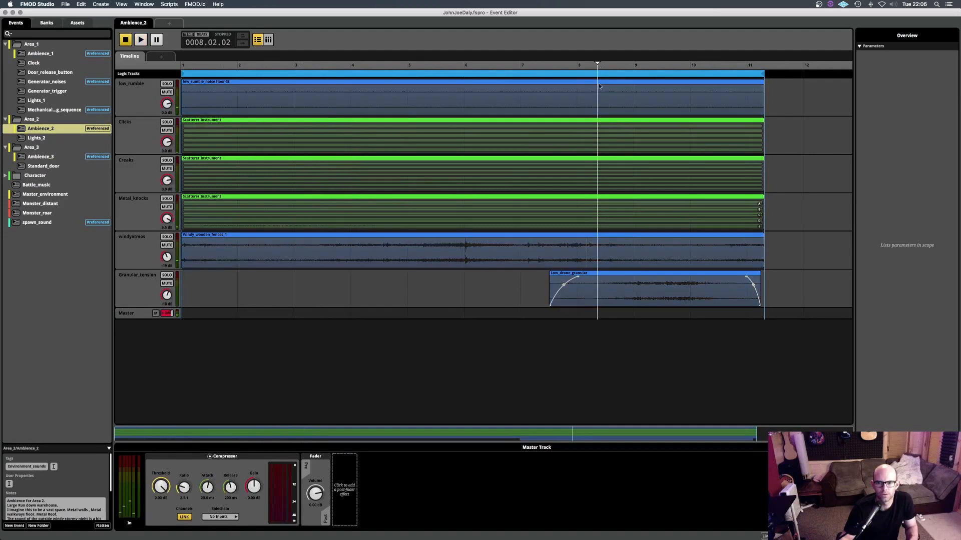
{"action": "left_click", "coordinate": [602, 293]}
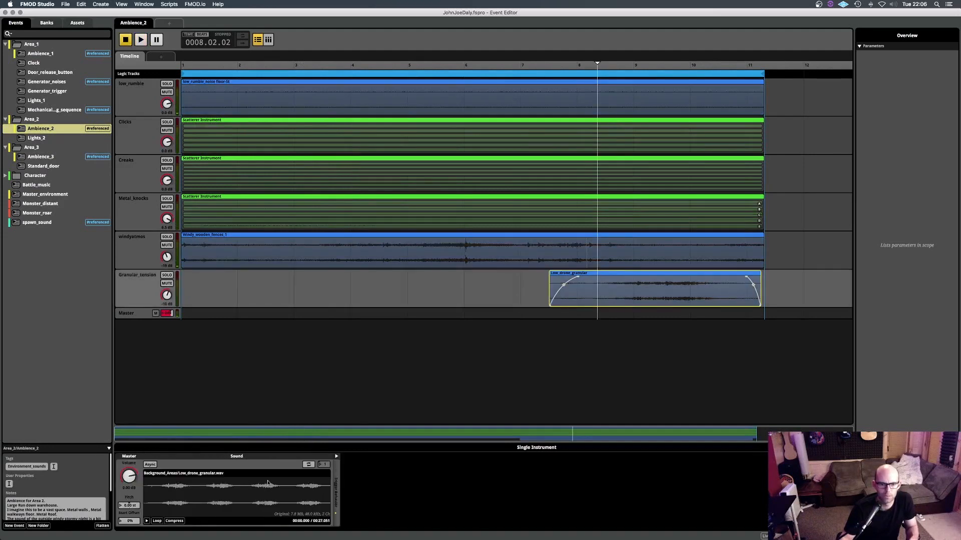
{"action": "left_click", "coordinate": [336, 457]}
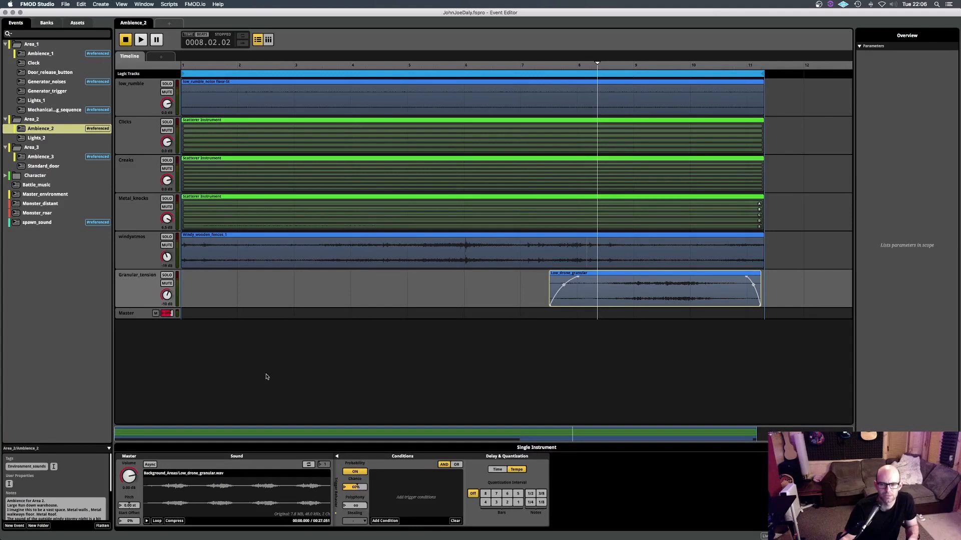
- Compare the Clicks track's Multiband EQ in Ambience_2 with the one in Ambience_1
{"action": "left_click", "coordinate": [135, 140]}
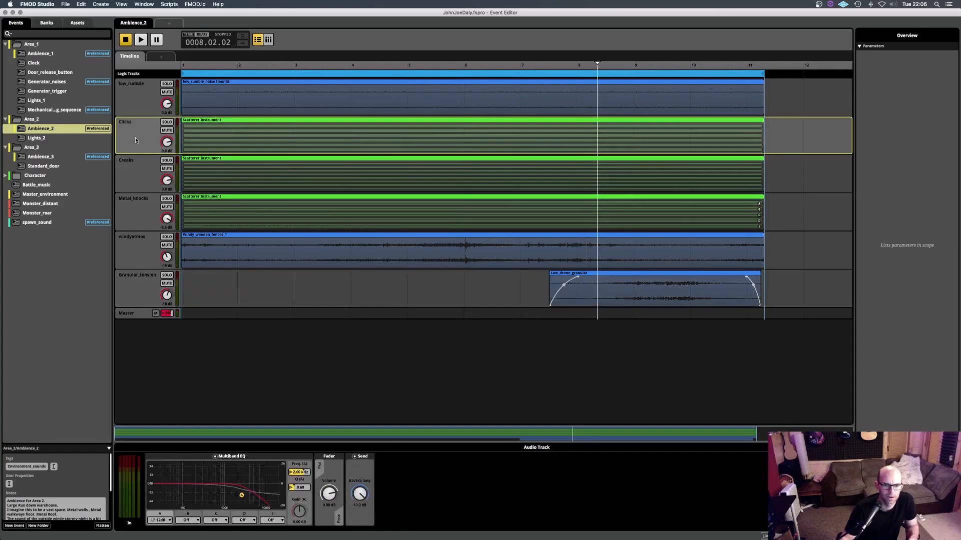
{"action": "left_click", "coordinate": [47, 54]}
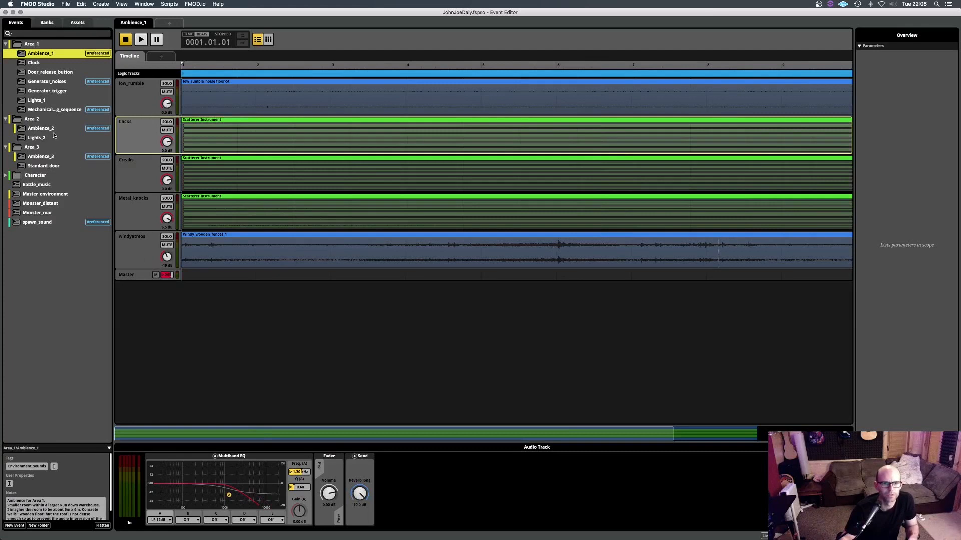
- Play the Clock event and show the Multiband EQ frequency automation of the Wall_Clock and Master tracks against the Distance parameter
{"action": "key", "text": "space"}
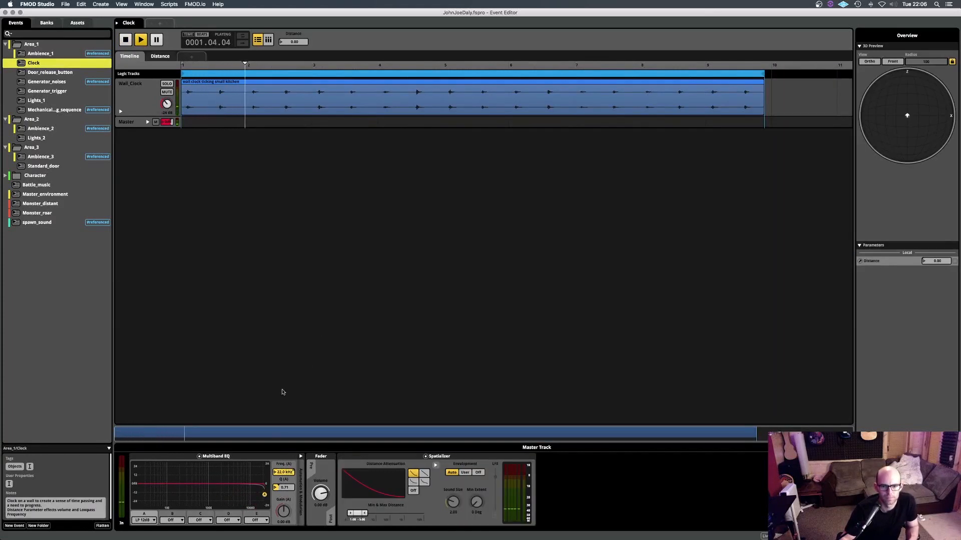
{"action": "left_click", "coordinate": [168, 57]}
{"action": "left_click", "coordinate": [121, 112]}
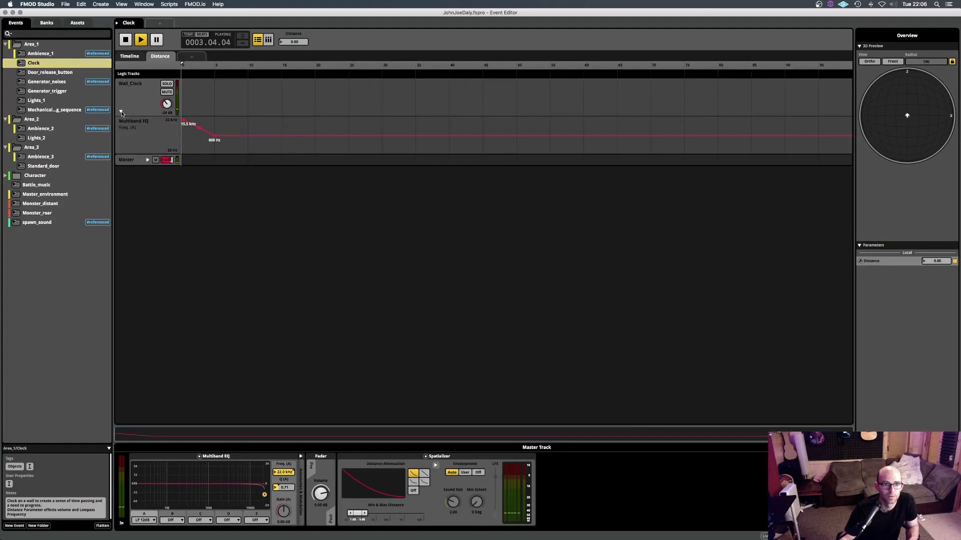
{"action": "left_click", "coordinate": [147, 160]}
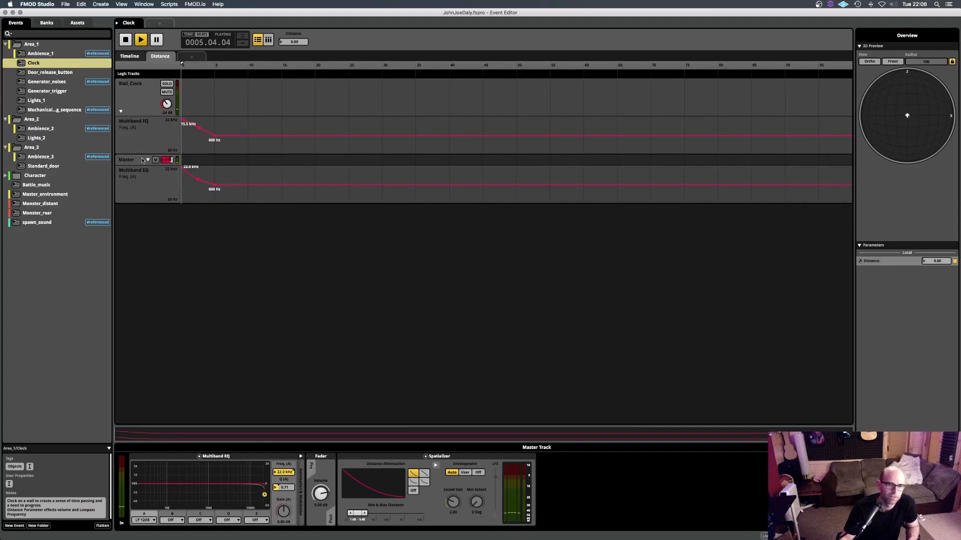
{"action": "mouse_move", "coordinate": [183, 66]}
{"action": "left_mouse_down"}
{"action": "mouse_move", "coordinate": [219, 69]}
{"action": "mouse_move", "coordinate": [181, 68]}
{"action": "left_mouse_up"}
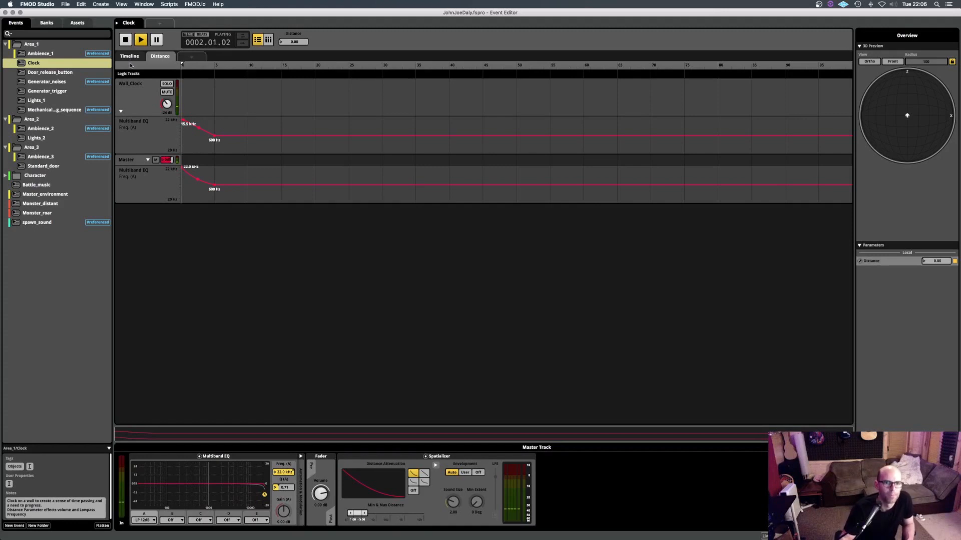
- Open the Mechanical_Door_opening_sequence event and listen to its Engine track soloed
{"action": "left_click", "coordinate": [52, 110]}
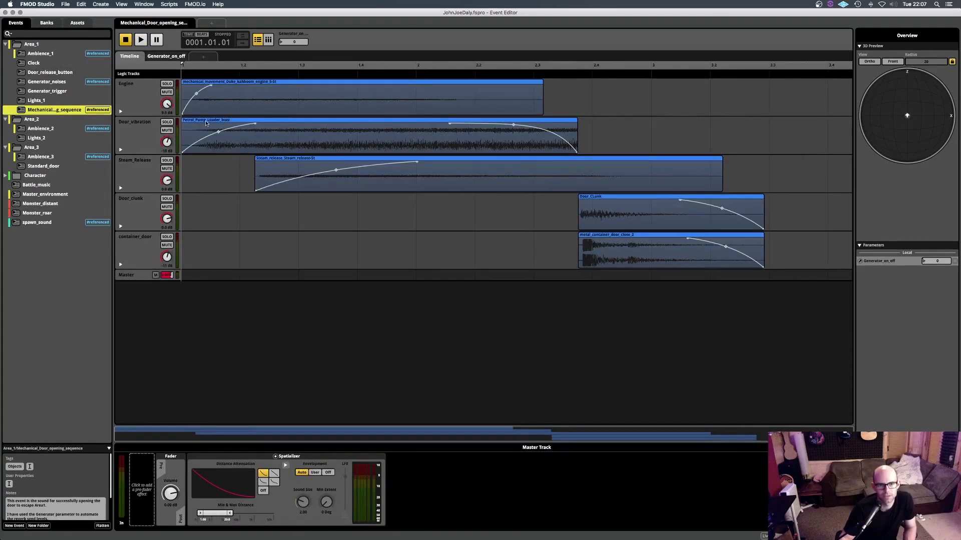
{"action": "key", "text": "space"}
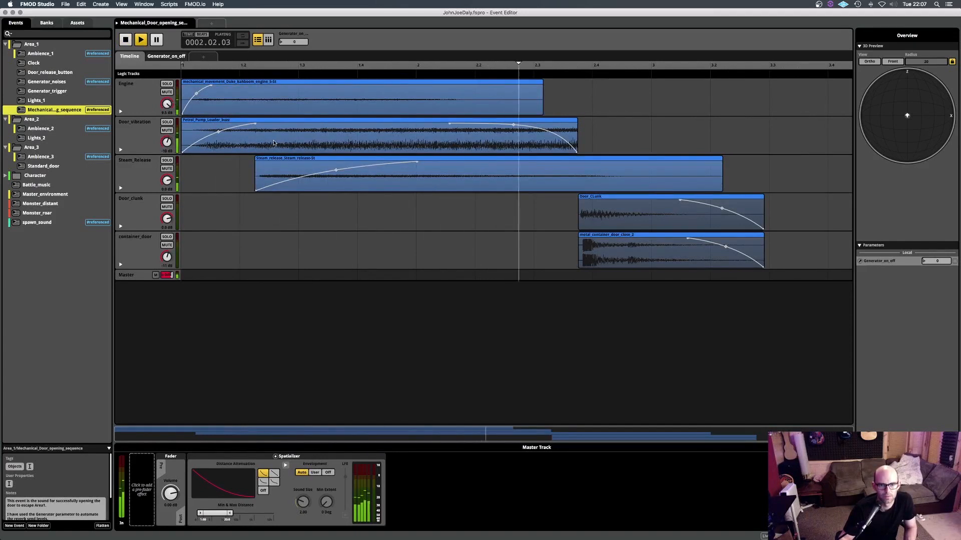
{"action": "left_click", "coordinate": [167, 84]}
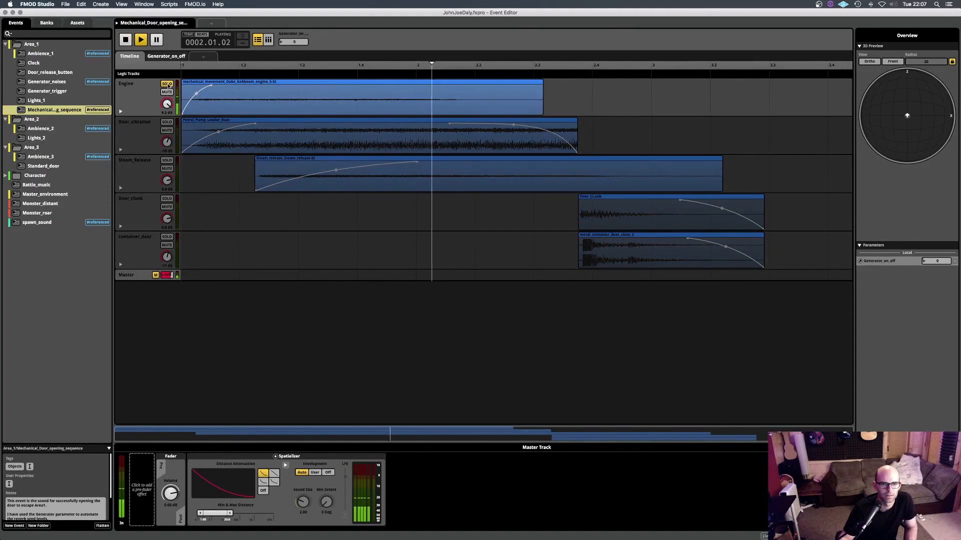
{"action": "key", "text": "space"}
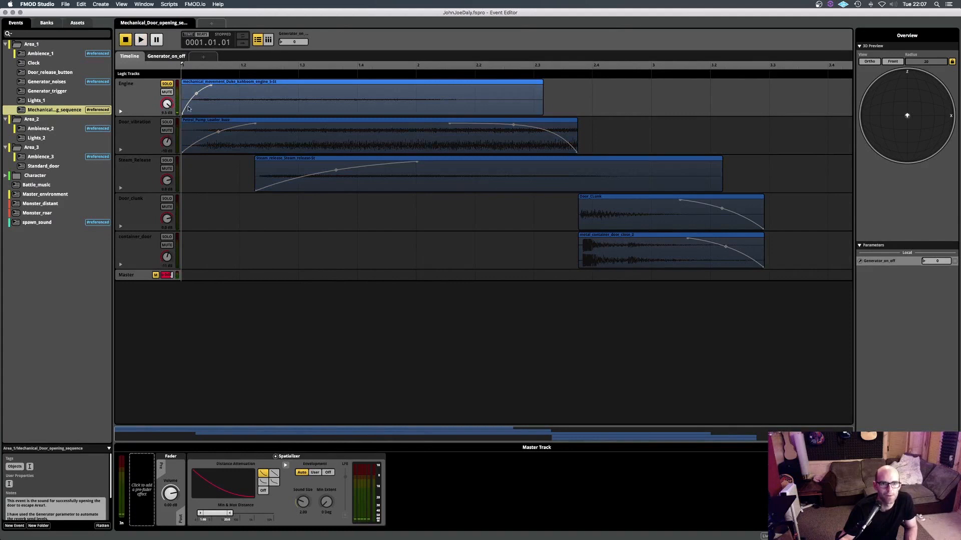
- Listen to the Door_vibration track and the Steam_Release track one at a time in solo
{"action": "left_click", "coordinate": [168, 122]}
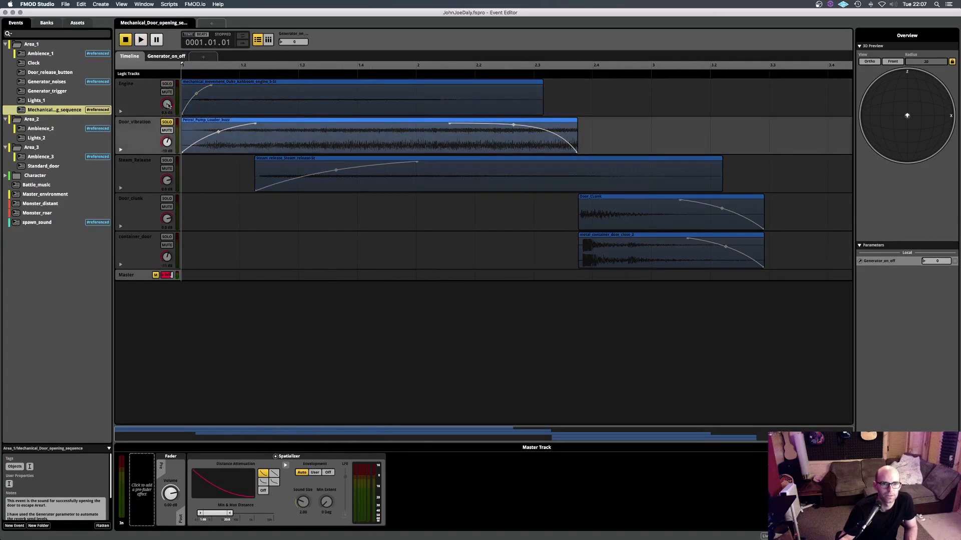
{"action": "key", "text": "space"}
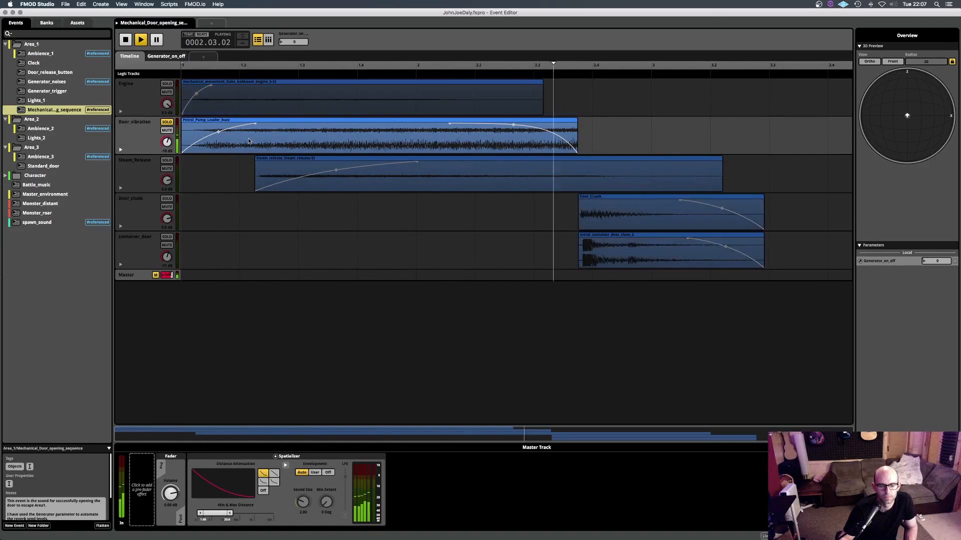
{"action": "key", "text": "space"}
{"action": "left_click", "coordinate": [167, 122]}
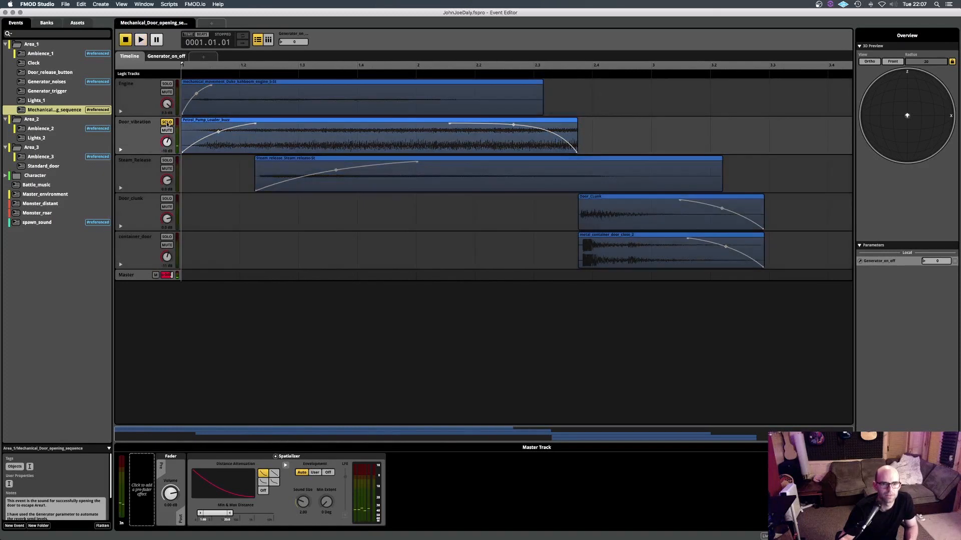
{"action": "left_click", "coordinate": [167, 122]}
{"action": "left_click", "coordinate": [166, 161]}
{"action": "key", "text": "space"}
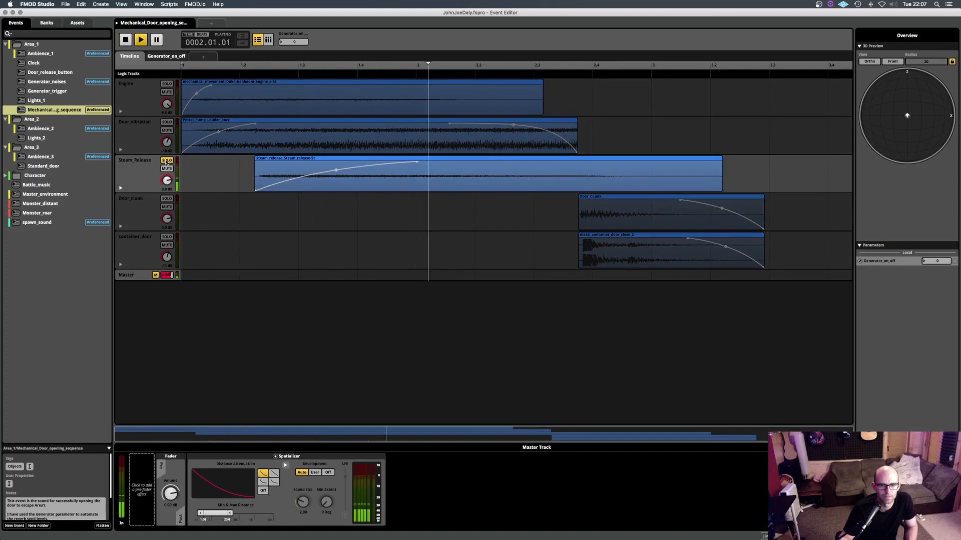
{"action": "key", "text": "space"}
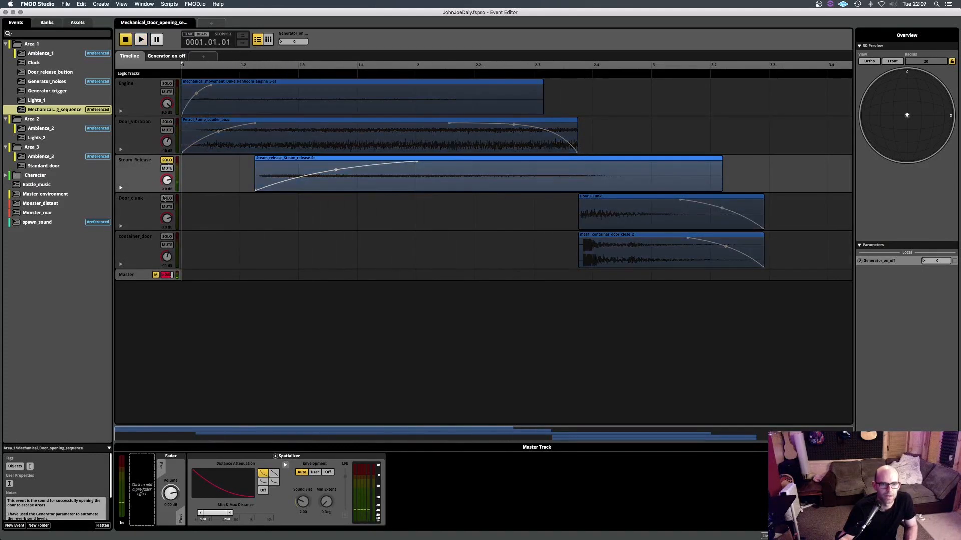
- Solo the Door_clunk track and the container_door track in turn and play each from where their instruments begin
{"action": "left_click", "coordinate": [166, 200]}
{"action": "left_click", "coordinate": [577, 67]}
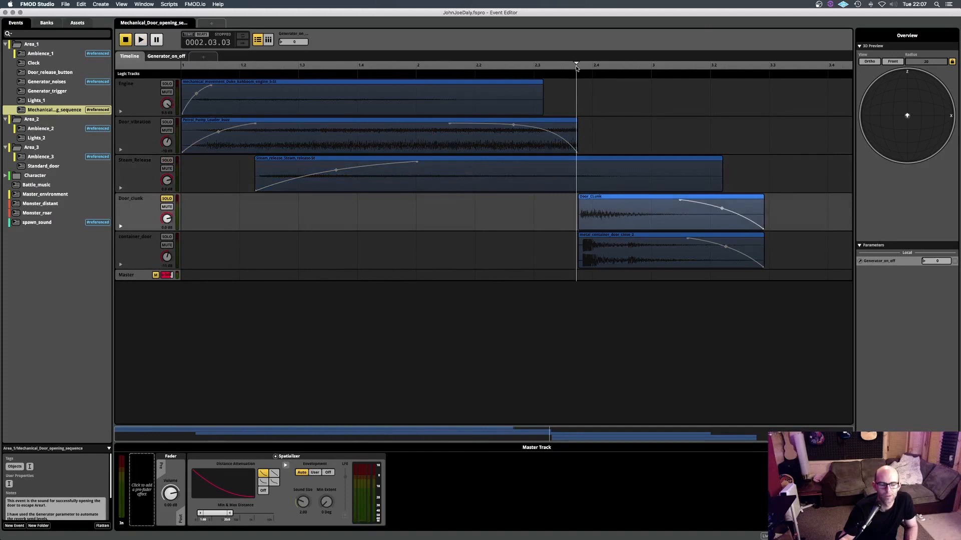
{"action": "key", "text": "space"}
{"action": "key", "text": "space"}
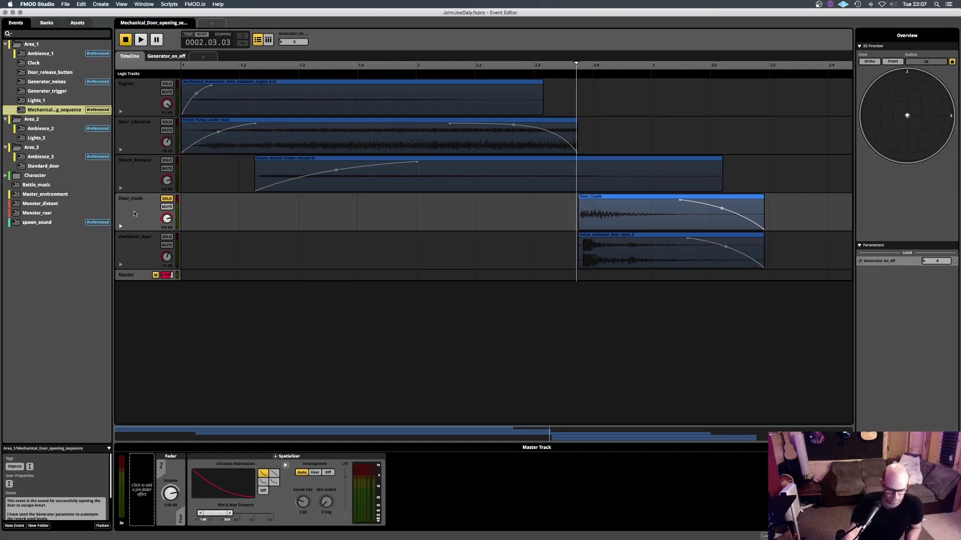
{"action": "left_click", "coordinate": [167, 237]}
{"action": "left_click", "coordinate": [166, 199]}
{"action": "key", "text": "space"}
- Clear the container_door solo and play the whole door opening sequence from the start
{"action": "key", "text": "space"}
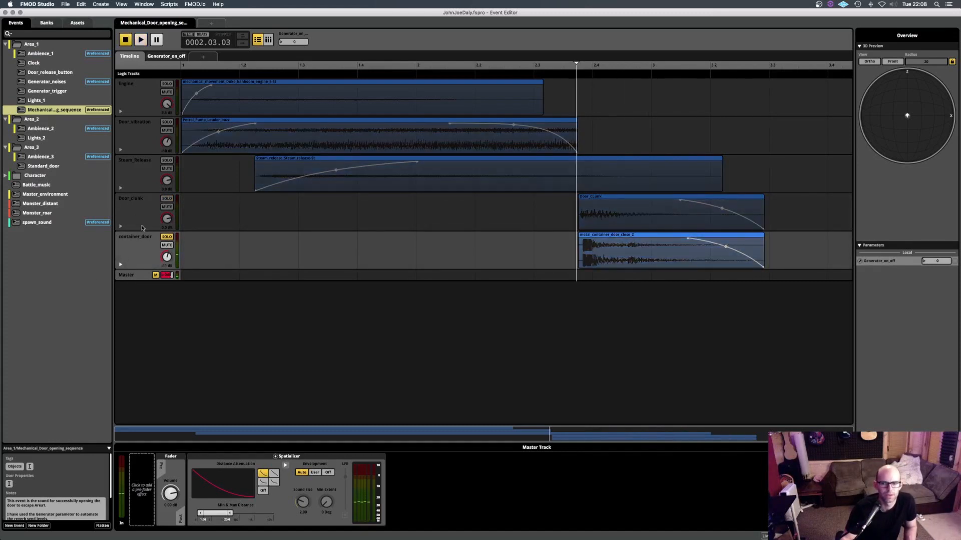
{"action": "left_click", "coordinate": [141, 95]}
{"action": "left_click", "coordinate": [166, 237]}
{"action": "left_click", "coordinate": [181, 67]}
{"action": "key", "text": "space"}
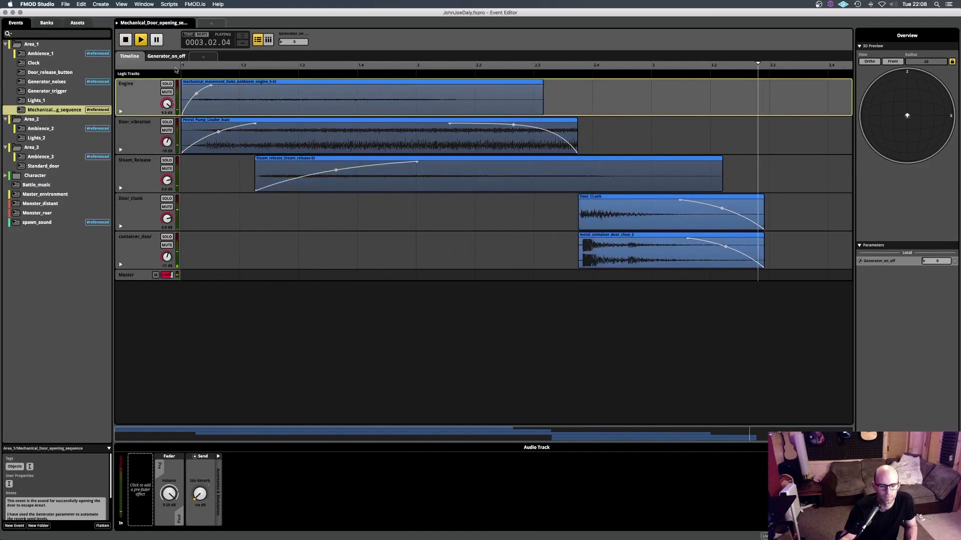
{"action": "key", "text": "space"}
{"action": "key", "text": "space"}
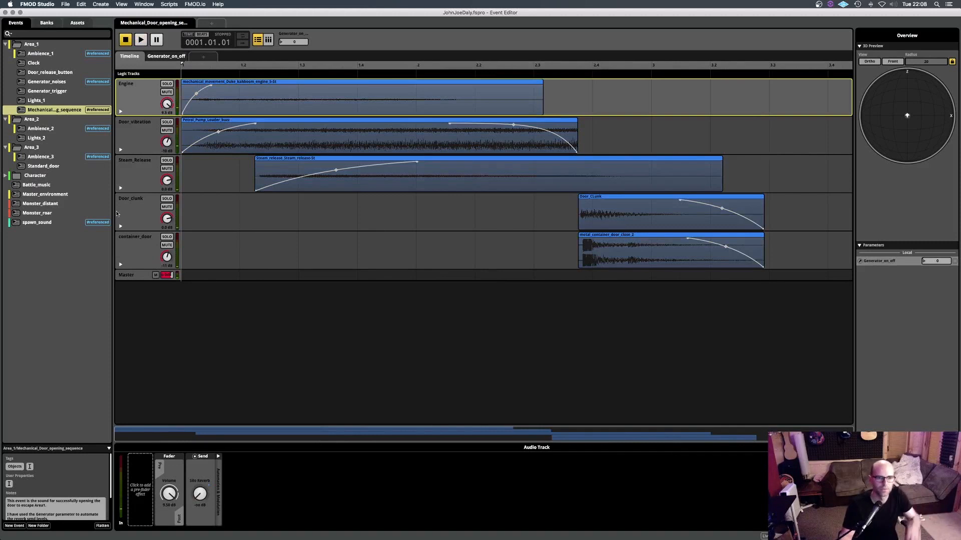
- Examine the Silo Reverb send automation of the Engine and Door_vibration tracks against Generator_on_off, including that parameter's settings
{"action": "left_click", "coordinate": [120, 112]}
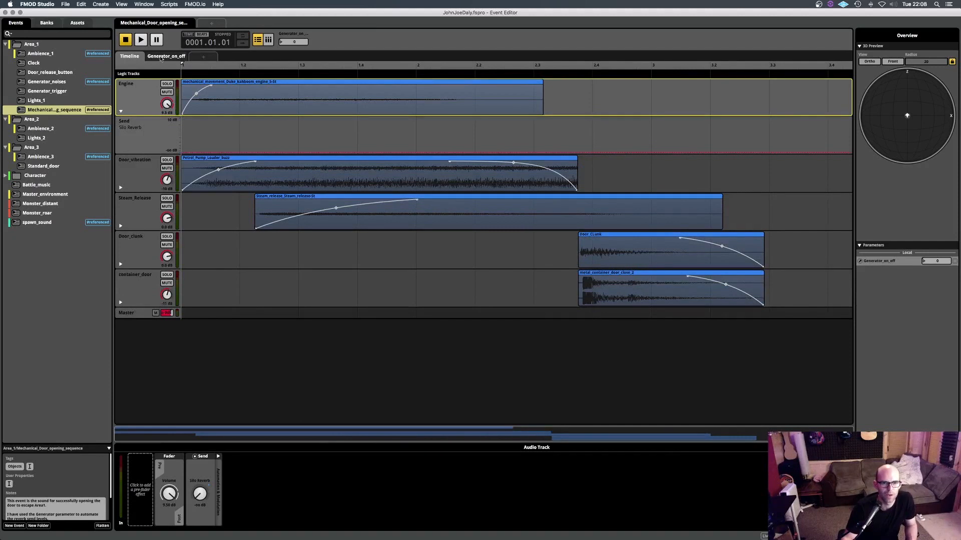
{"action": "left_click", "coordinate": [160, 57]}
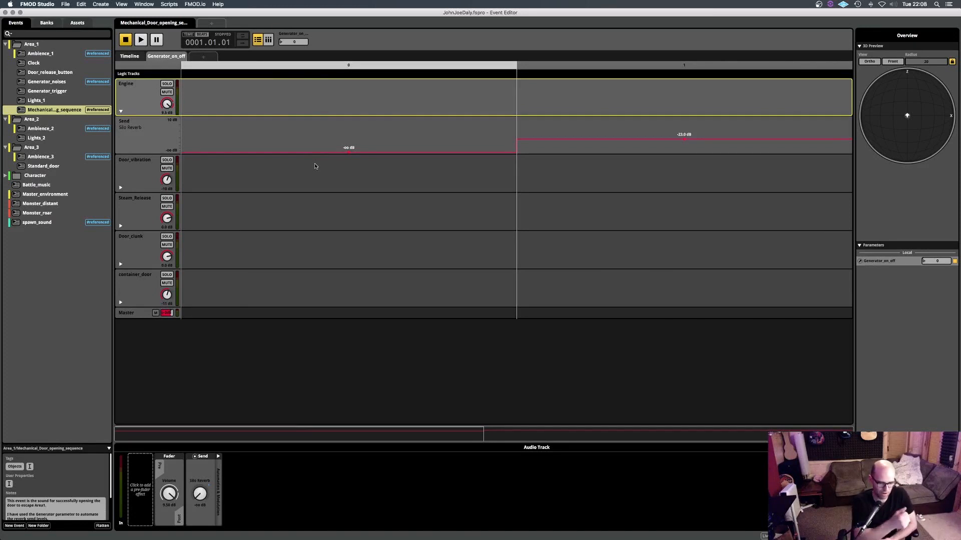
{"action": "right_click", "coordinate": [292, 45]}
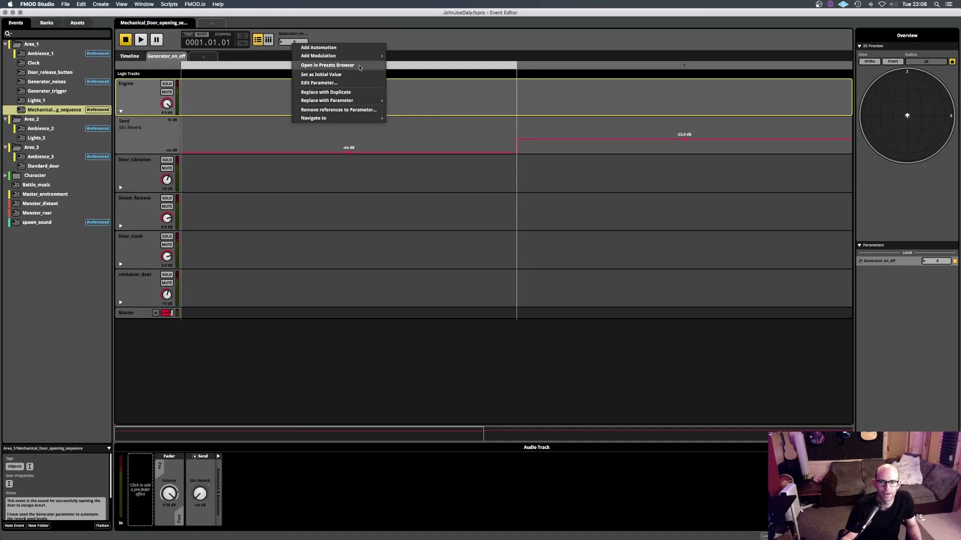
{"action": "left_click", "coordinate": [324, 83]}
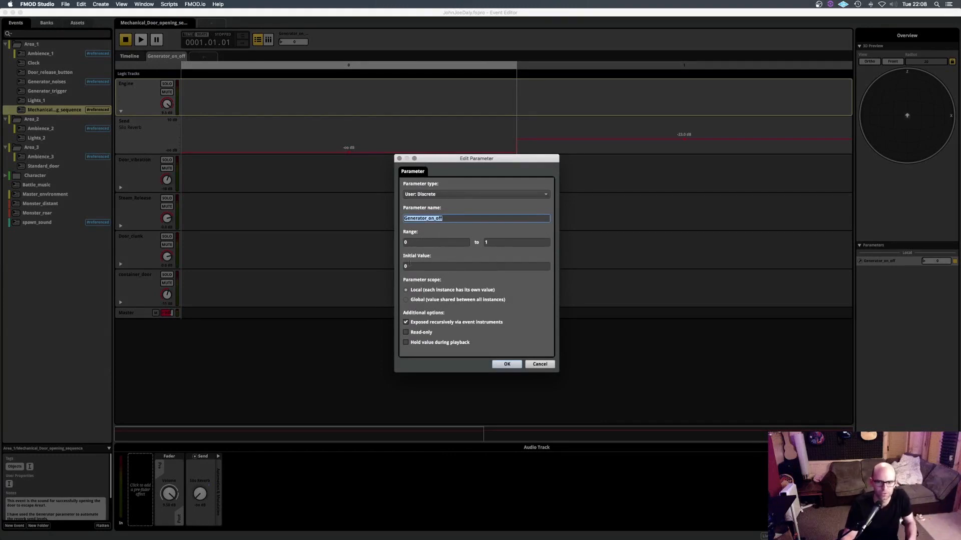
{"action": "left_click", "coordinate": [533, 364]}
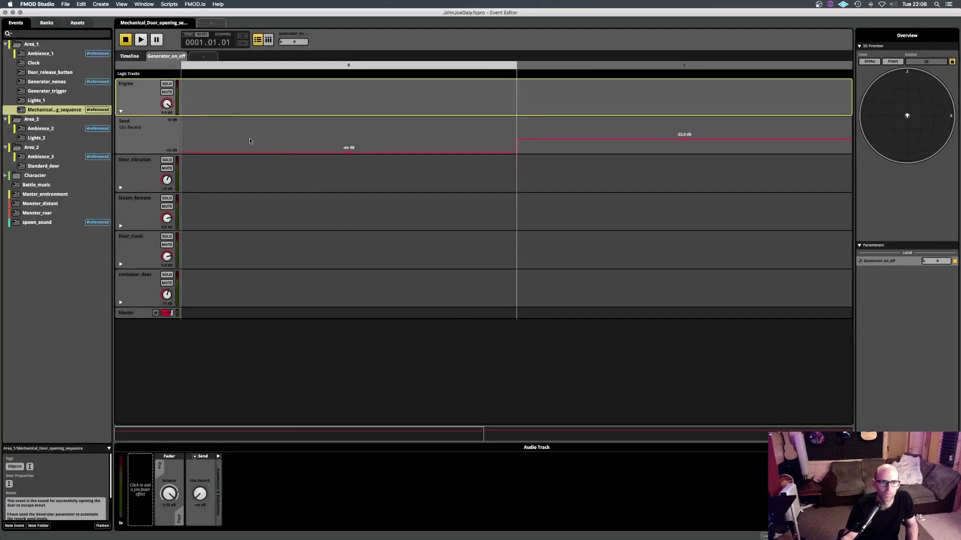
{"action": "left_click", "coordinate": [120, 187]}
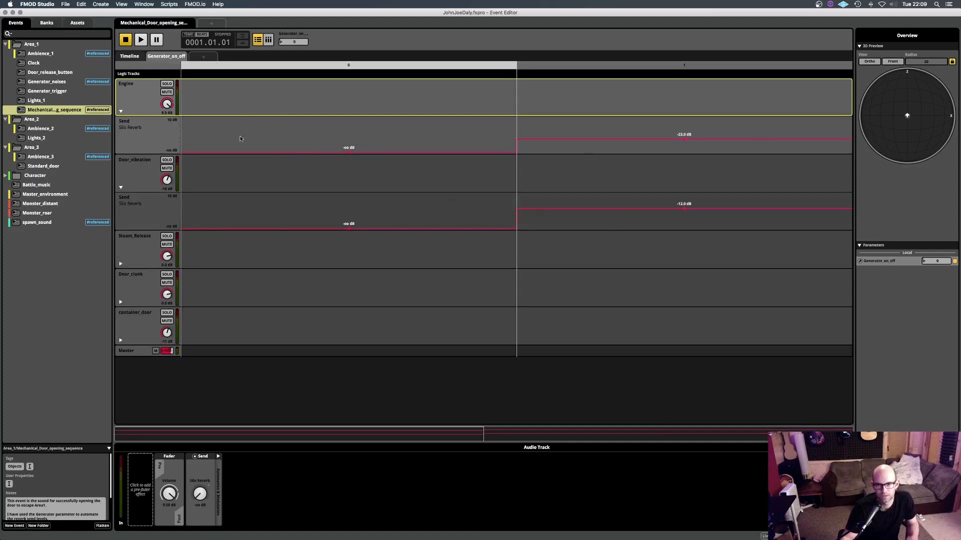
{"action": "left_click", "coordinate": [130, 56]}
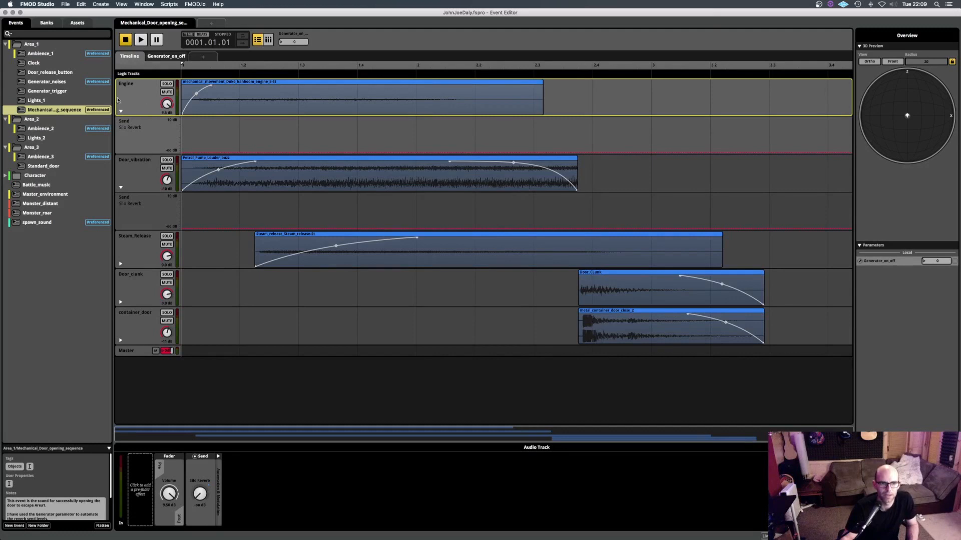
- Open the Door_release_button event and play it twice with Generator_on_off at 0
{"action": "left_click", "coordinate": [66, 73]}
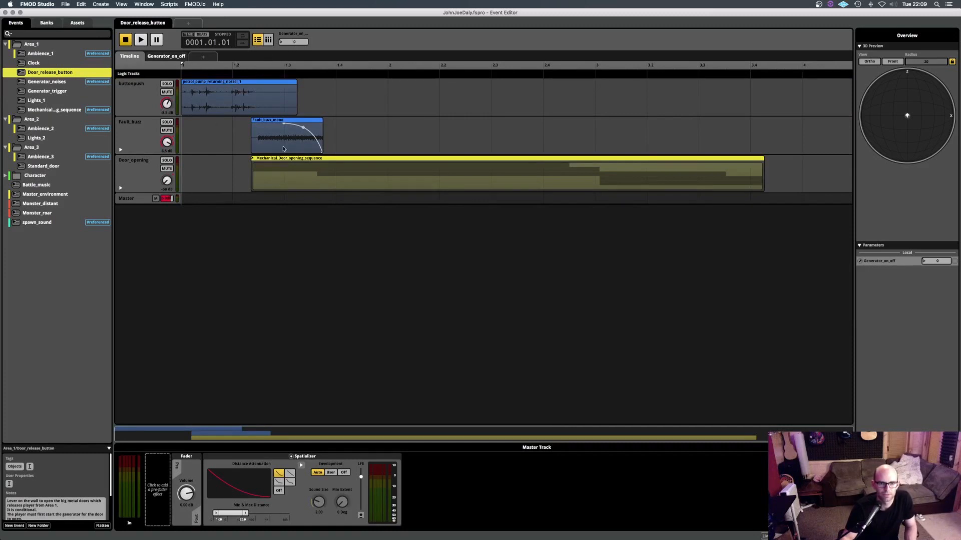
{"action": "key", "text": "space"}
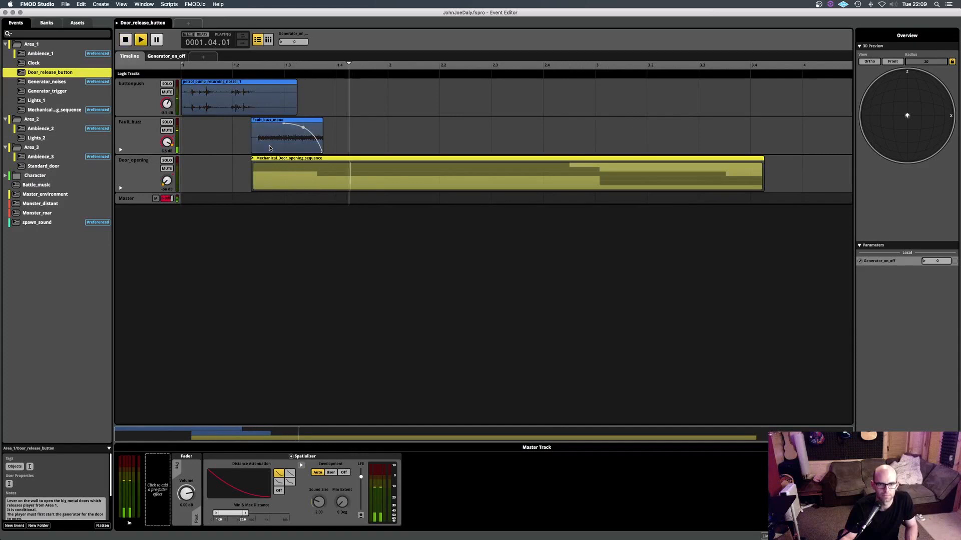
{"action": "key", "text": "space"}
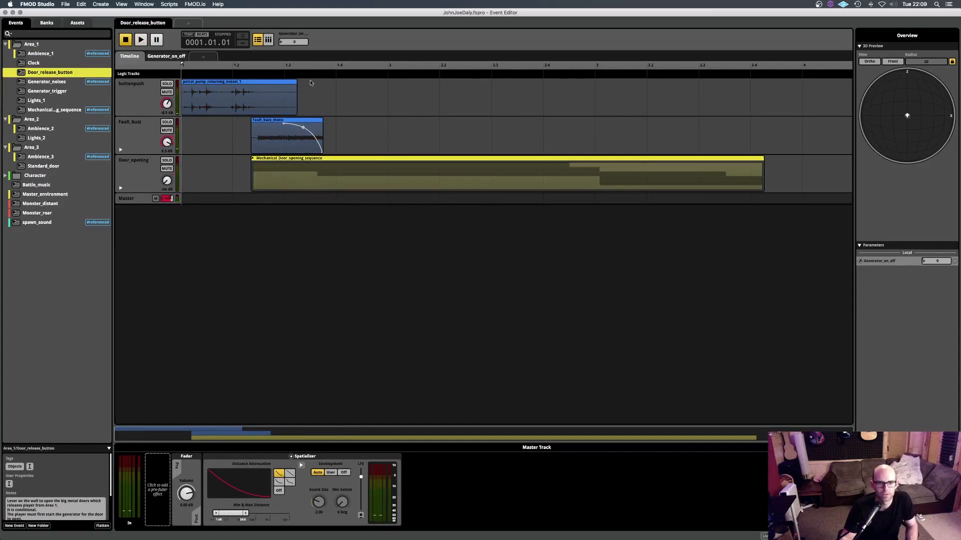
{"action": "key", "text": "space"}
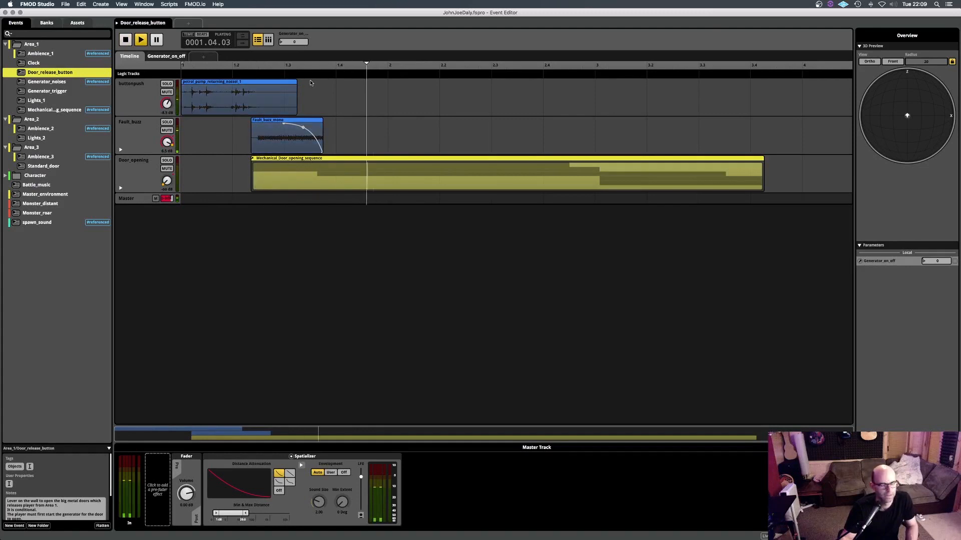
{"action": "key", "text": "space"}
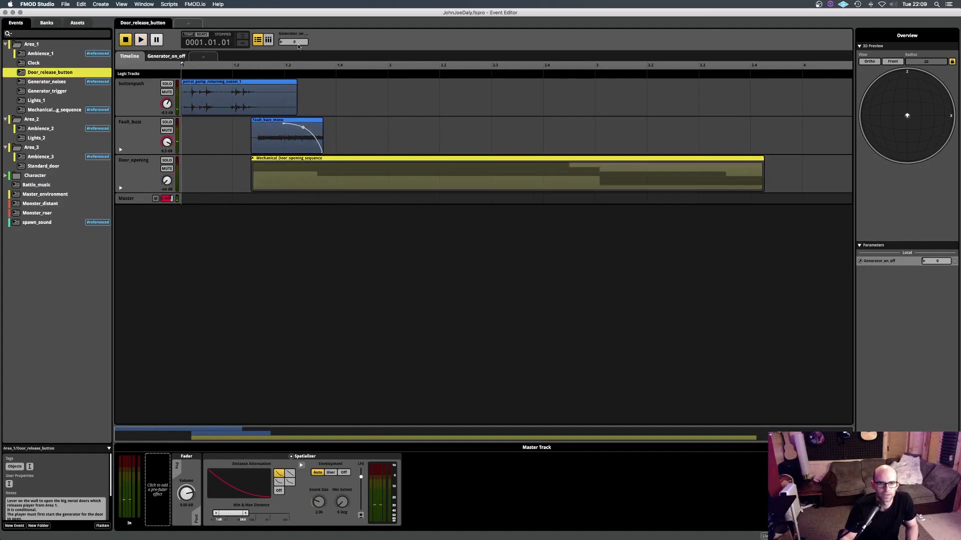
- Play the Door_release_button event with Generator_on_off set to 1 and reset the parameter to 0
{"action": "left_click", "coordinate": [294, 42]}
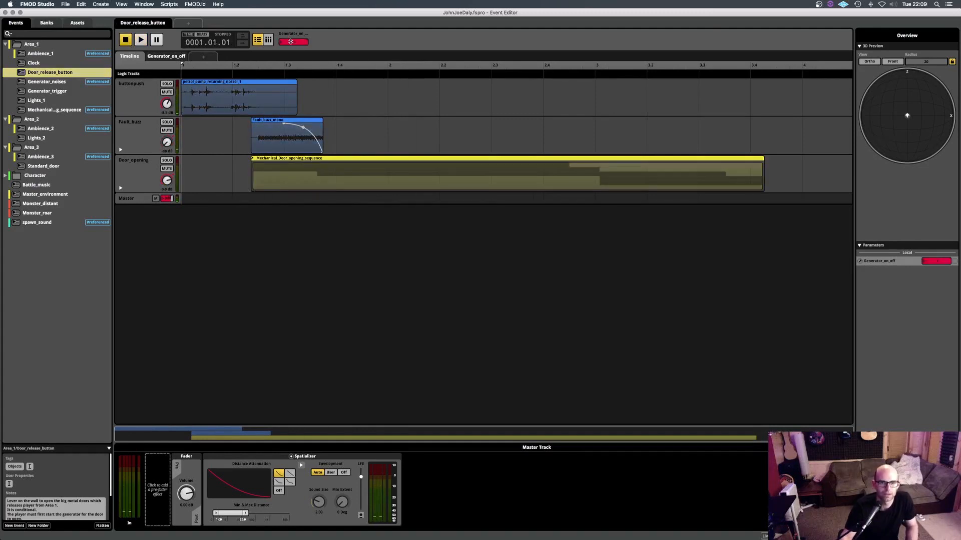
{"action": "key", "text": "space"}
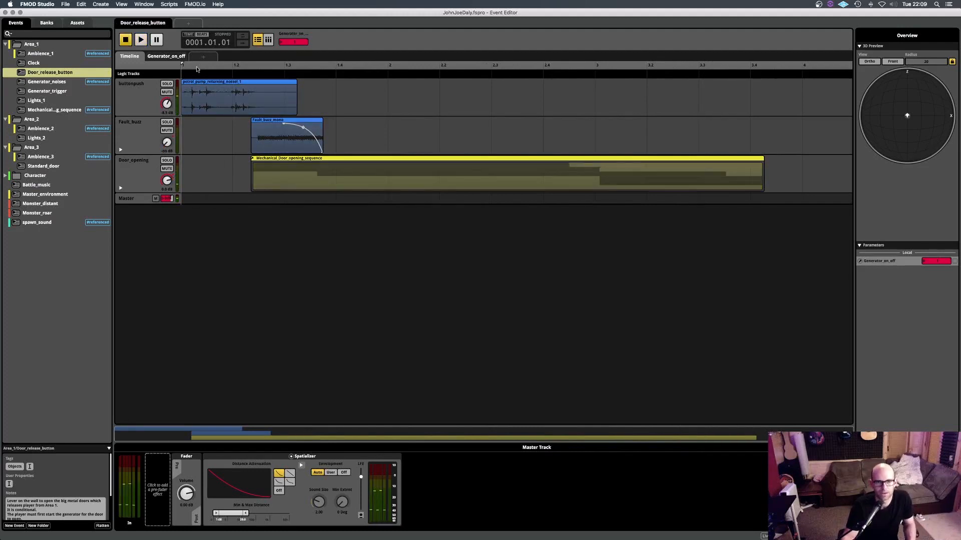
{"action": "left_click", "coordinate": [296, 44]}
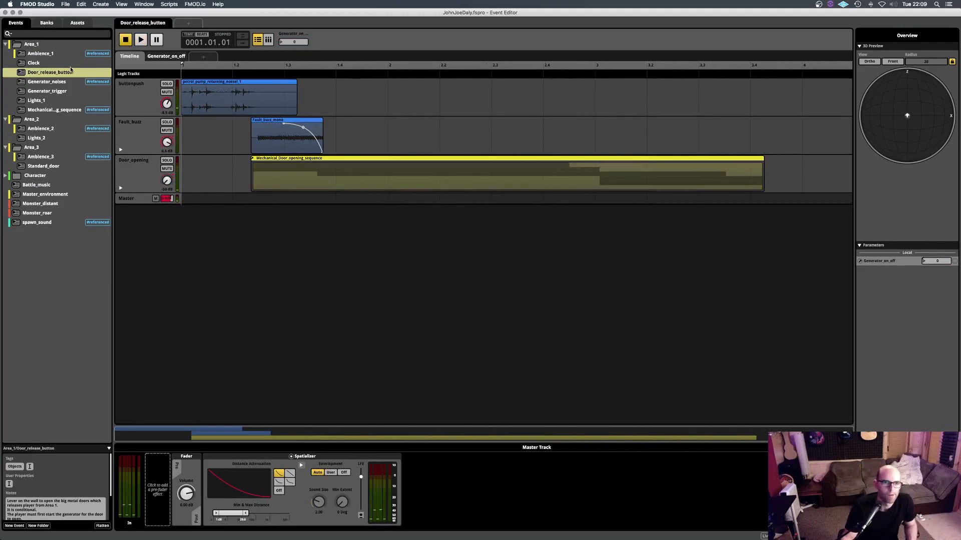
- Revisit the Mechanical_Door_opening_sequence event and return to the Door_release_button event that references it
{"action": "left_click", "coordinate": [50, 110]}
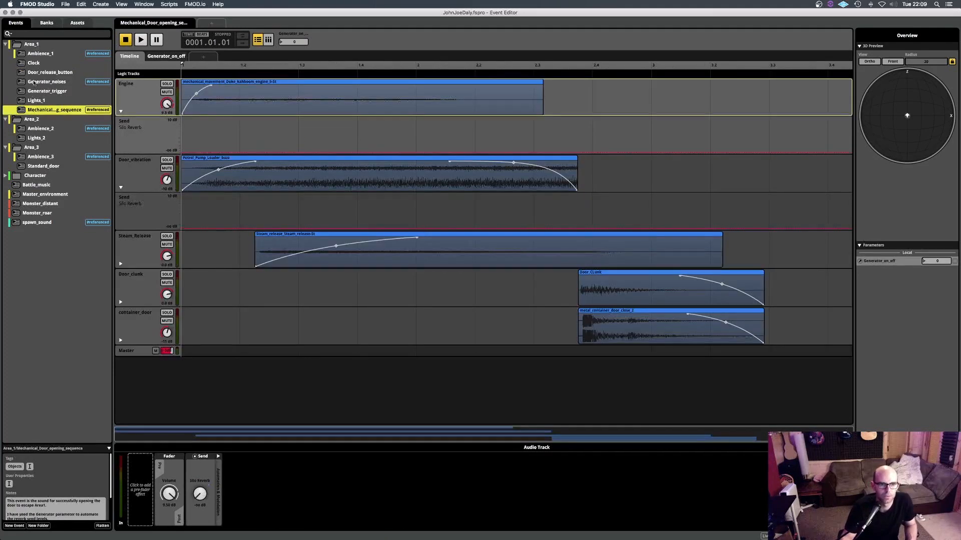
{"action": "left_click", "coordinate": [50, 72]}
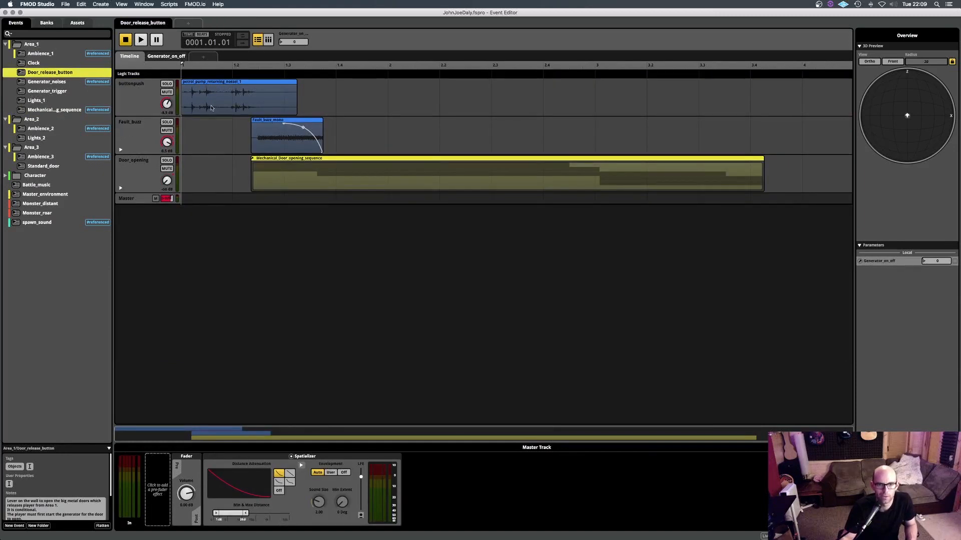
- Open the Generator_noises event and play it with the generator track soloed
{"action": "key", "text": "Down"}
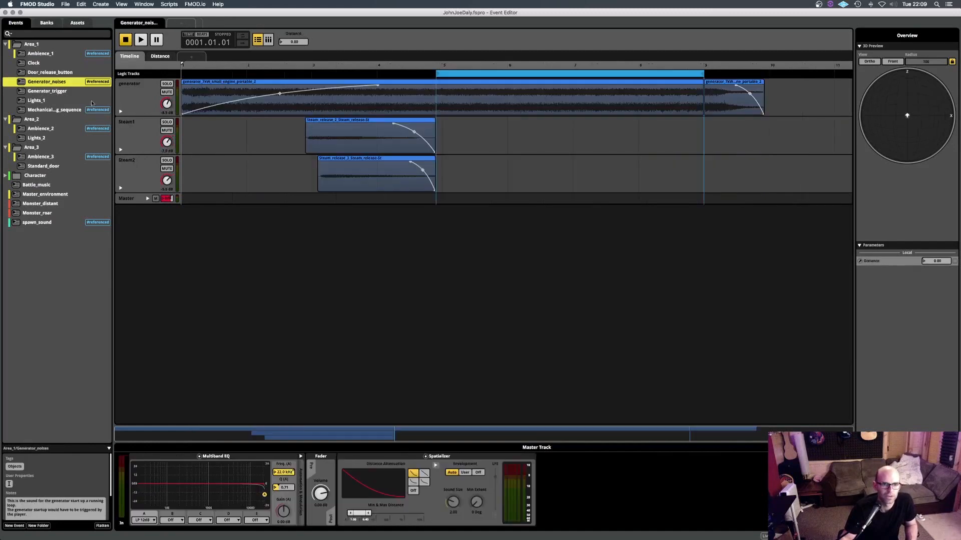
{"action": "left_click", "coordinate": [184, 93]}
{"action": "key", "text": "space"}
{"action": "left_click", "coordinate": [167, 84]}
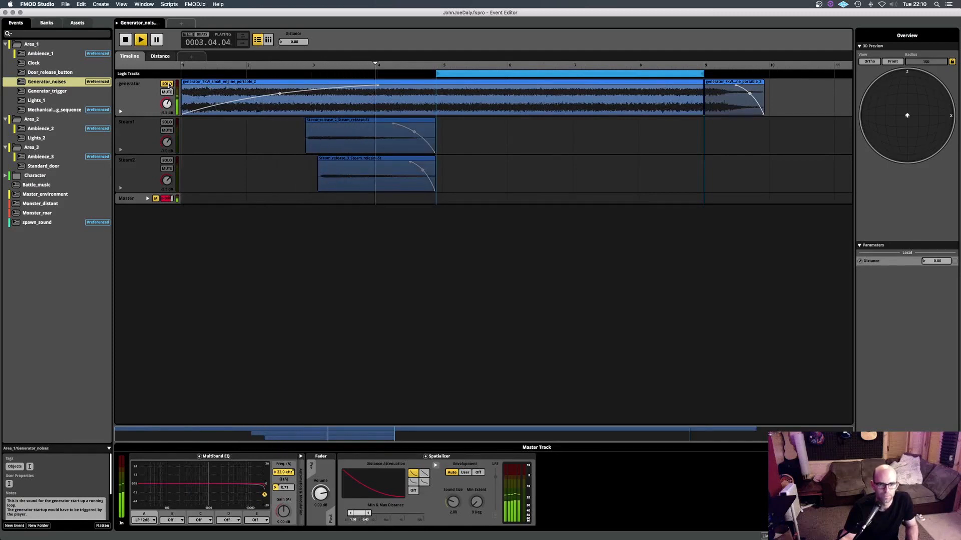
{"action": "key", "text": "space"}
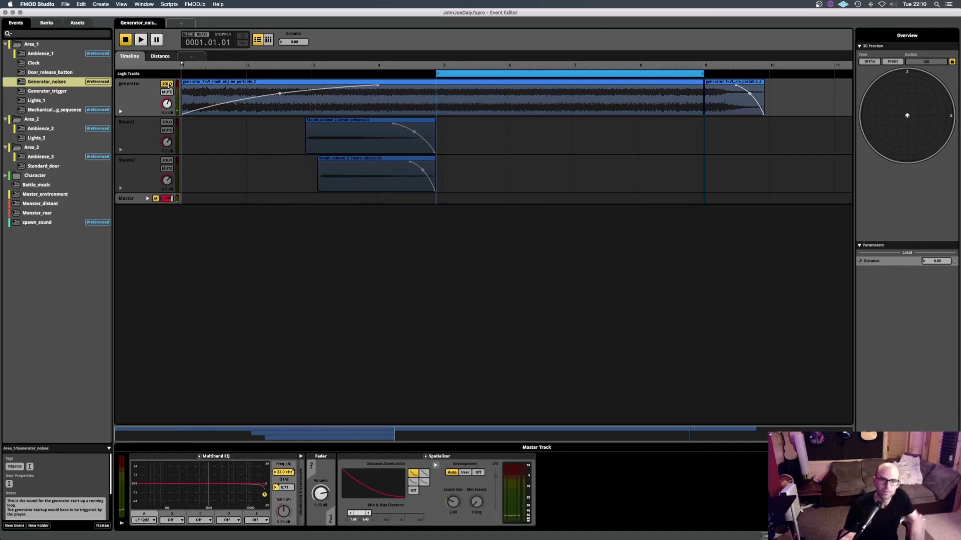
- Reveal the generator track's pitch and Silo Reverb send automation and replay the soloed track
{"action": "left_click", "coordinate": [121, 112]}
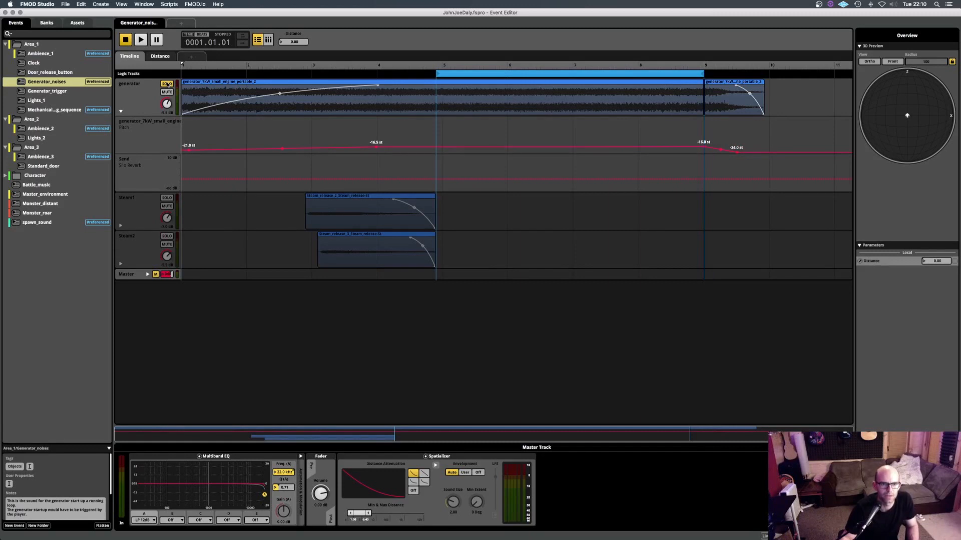
{"action": "key", "text": "space"}
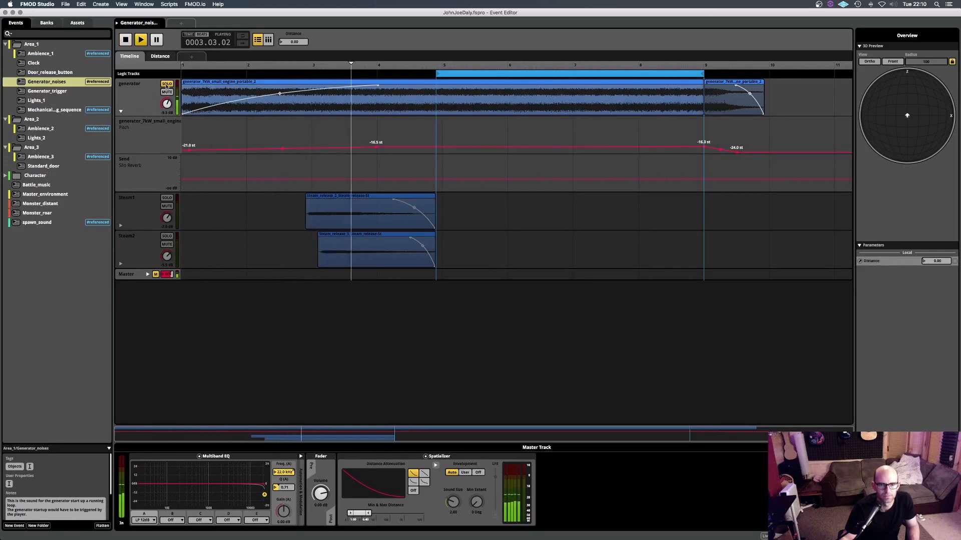
{"action": "key", "text": "space"}
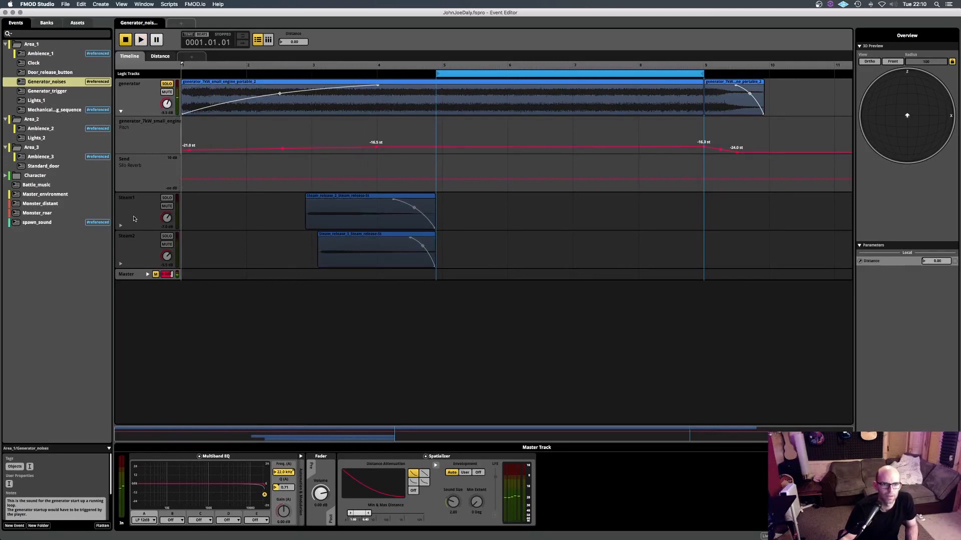
- Solo the Steam1 track, move the solo to Steam2 and play it from just before the steam clips
{"action": "left_click", "coordinate": [143, 203]}
{"action": "left_click", "coordinate": [166, 198]}
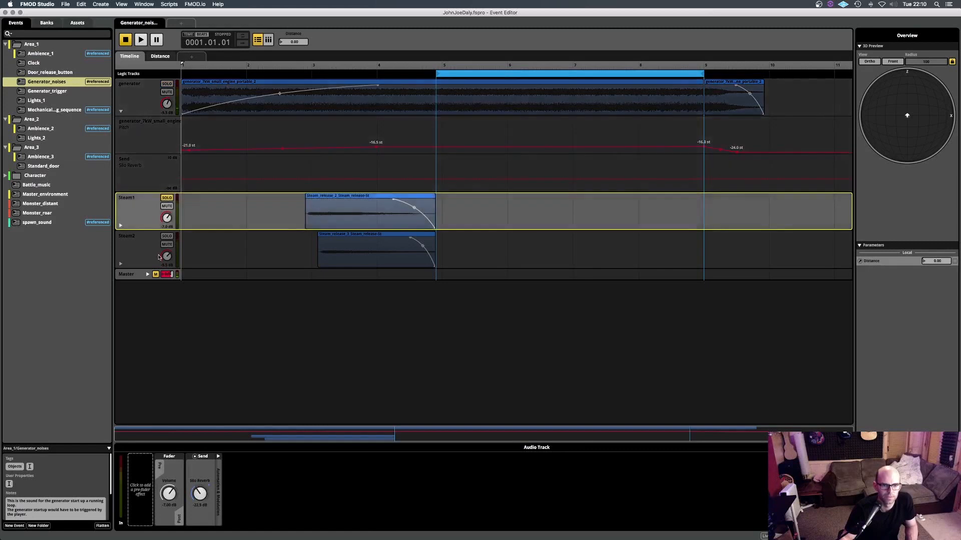
{"action": "left_click", "coordinate": [167, 237]}
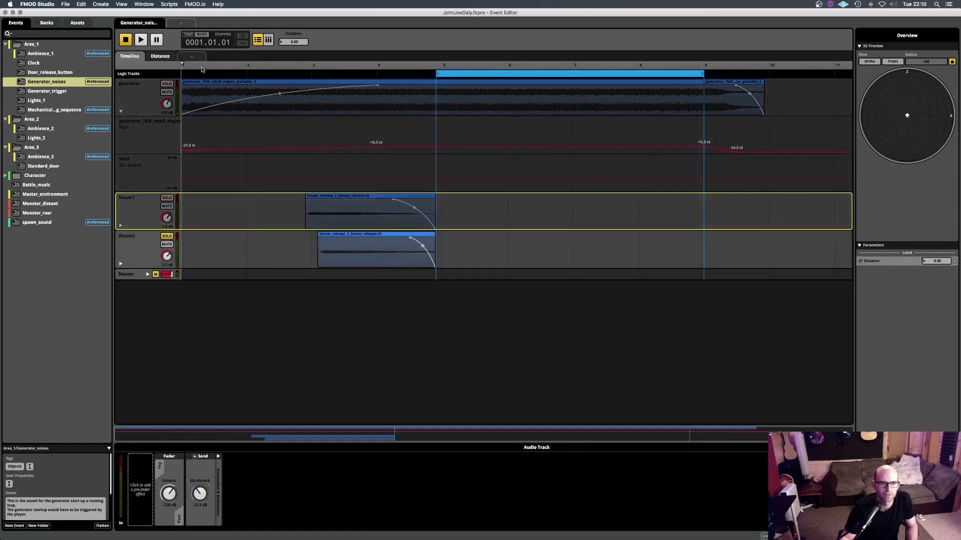
{"action": "left_click", "coordinate": [296, 69]}
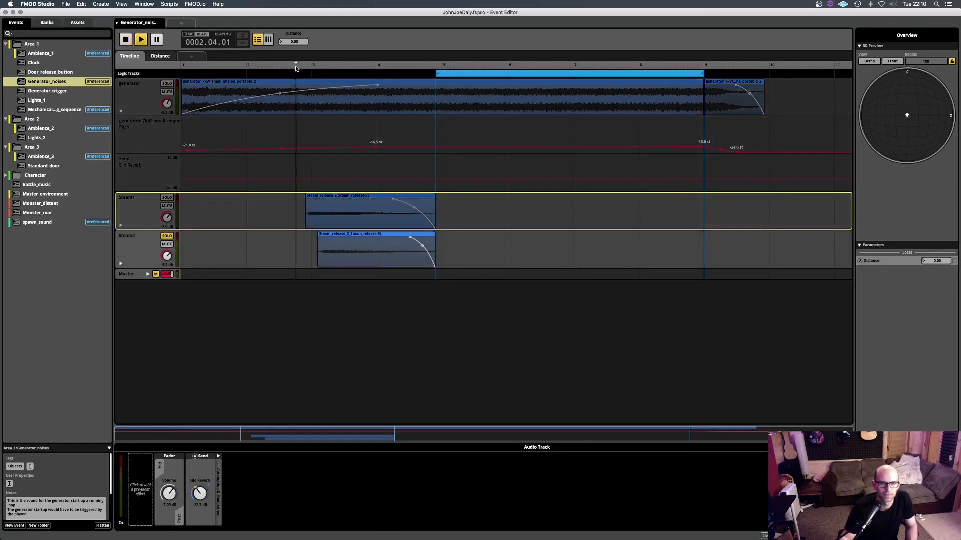
{"action": "key", "text": "space"}
- Solo the Steam1 and Steam2 tracks together and play both steam releases
{"action": "key", "text": "space"}
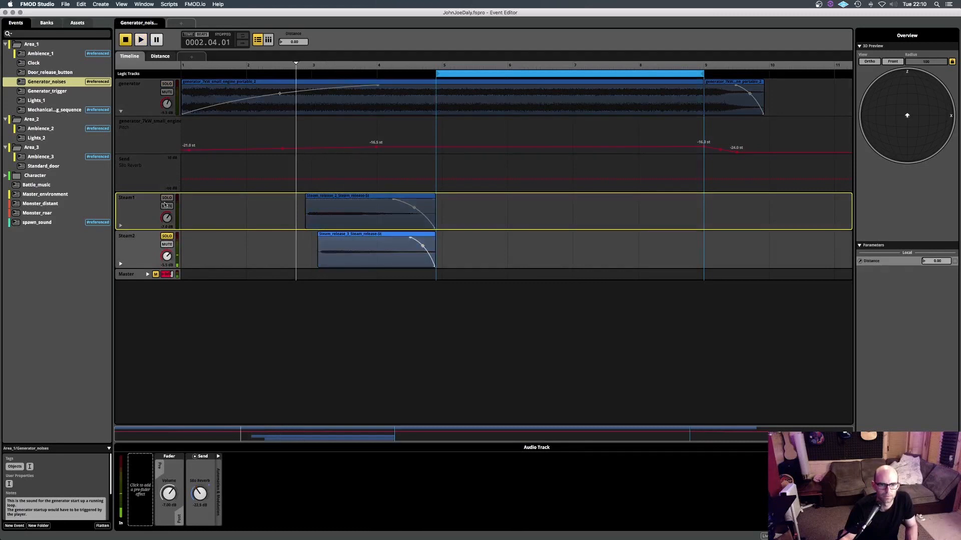
{"action": "left_click", "coordinate": [167, 198]}
{"action": "left_click", "coordinate": [167, 237]}
{"action": "key", "text": "space"}
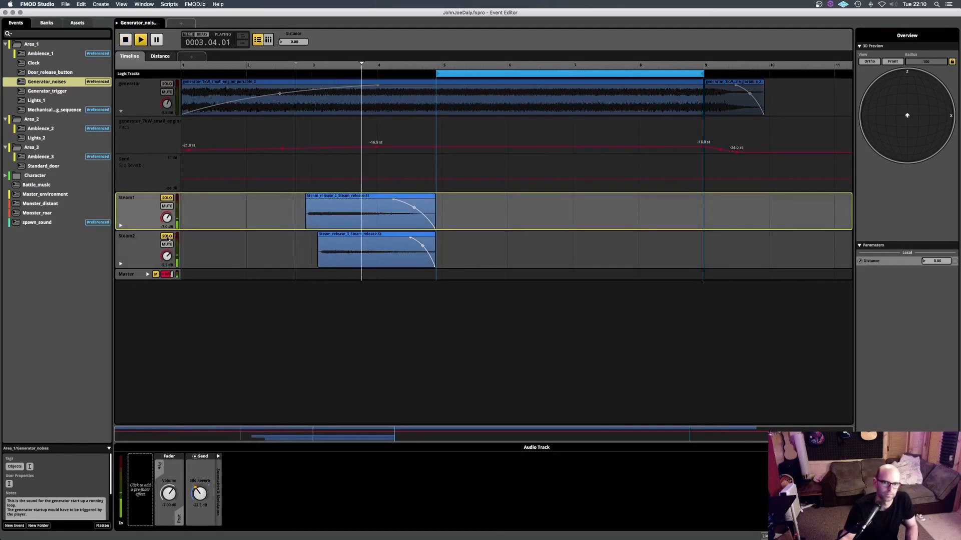
{"action": "key", "text": "space"}
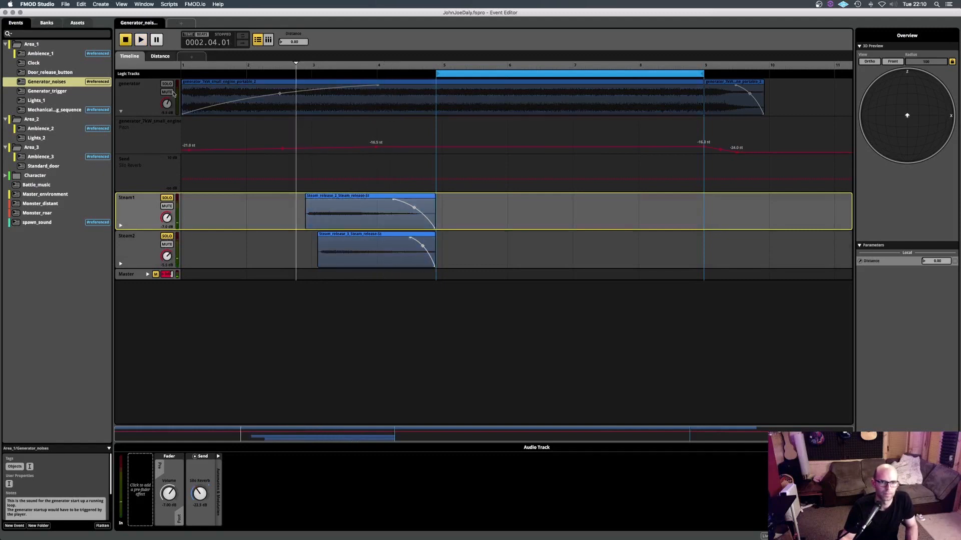
- Clear the solos on both steam tracks and play all Generator_noises tracks together
{"action": "left_click", "coordinate": [166, 198]}
{"action": "left_click", "coordinate": [167, 237]}
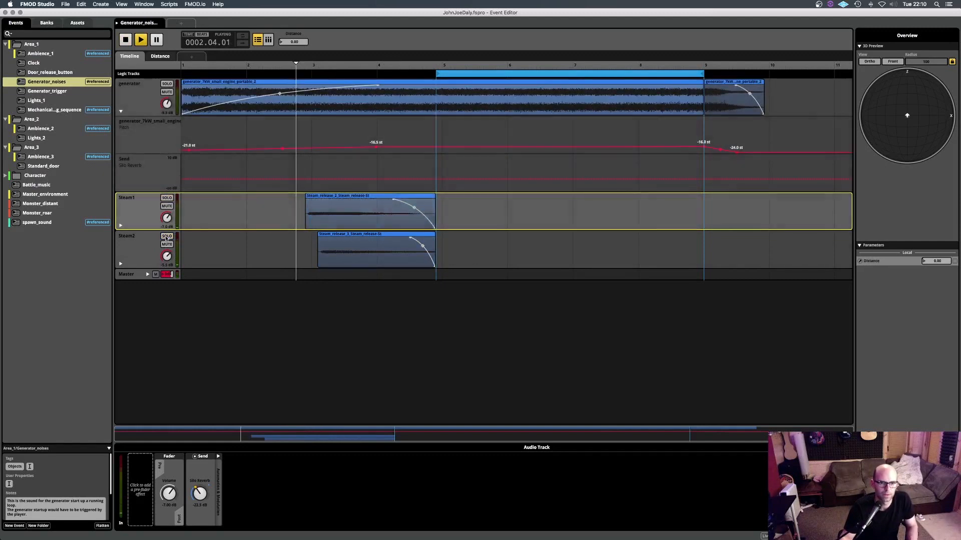
{"action": "key", "text": "space"}
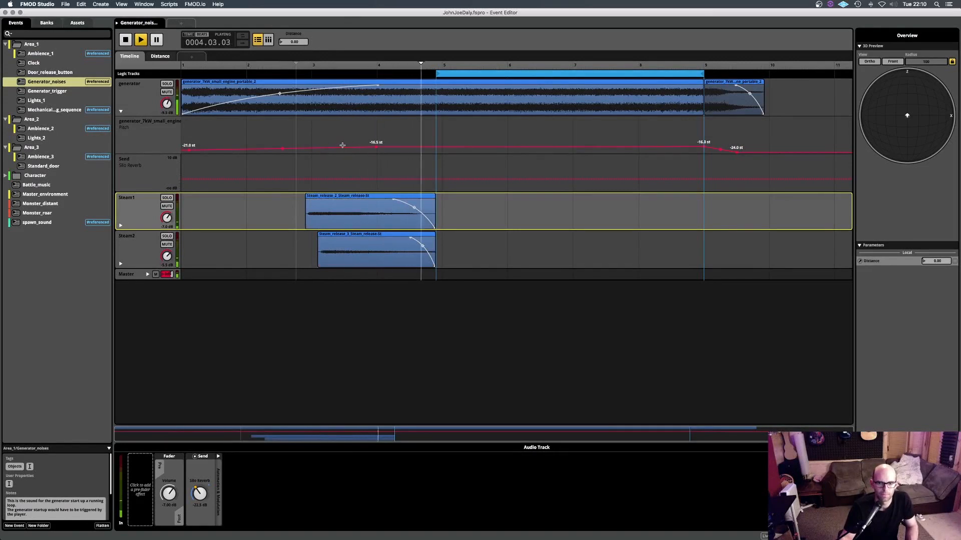
{"action": "key", "text": "space"}
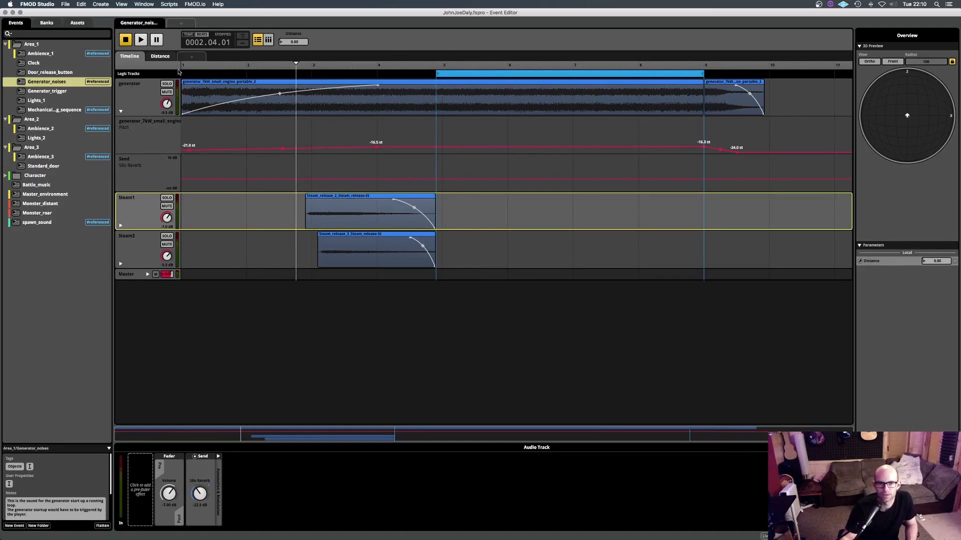
- Examine the Silo Reverb send automation of the generator, Steam1 and Steam2 tracks against Distance, including the Steam1 send's settings
{"action": "left_click", "coordinate": [161, 57]}
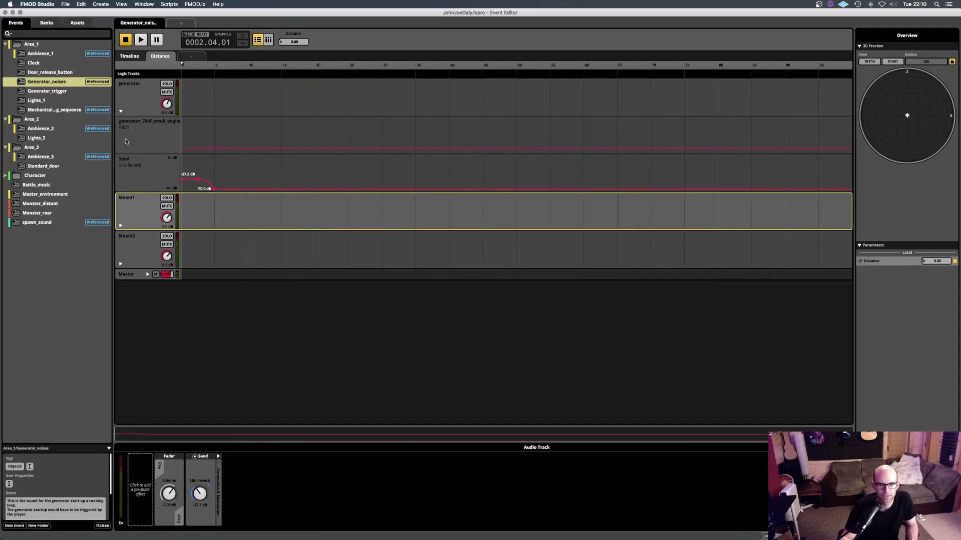
{"action": "left_click", "coordinate": [121, 226]}
{"action": "left_click", "coordinate": [122, 300]}
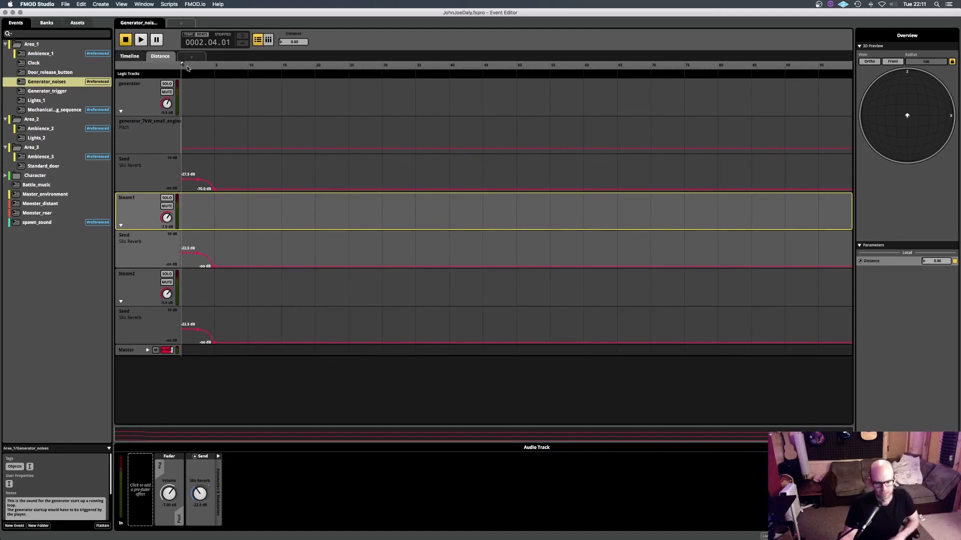
{"action": "left_click", "coordinate": [130, 57]}
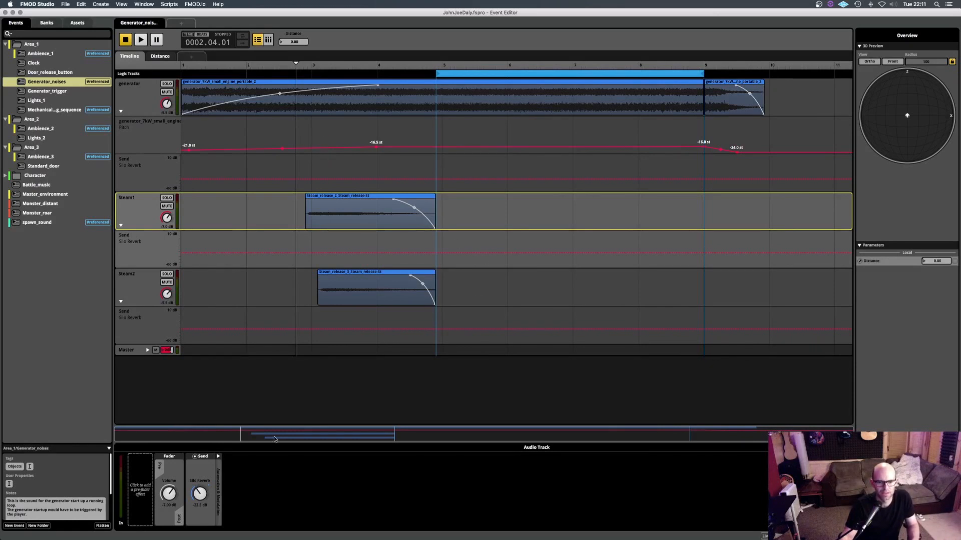
{"action": "left_click", "coordinate": [200, 466]}
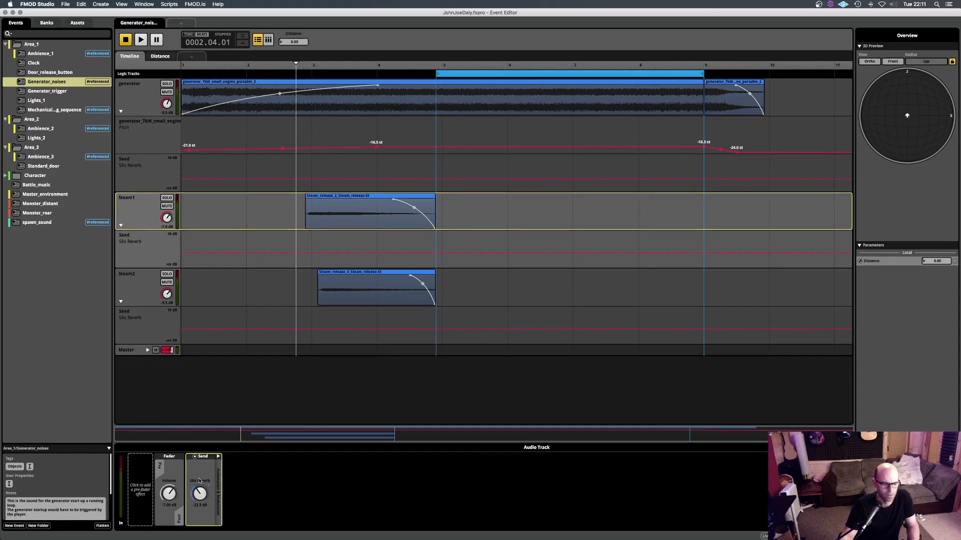
{"action": "left_click", "coordinate": [218, 457]}
{"action": "left_click", "coordinate": [218, 456]}
- Play Generator_noises with Distance at 0, inspect the master track's Multiband EQ and Spatializer, and return to the timeline
{"action": "left_click", "coordinate": [163, 57]}
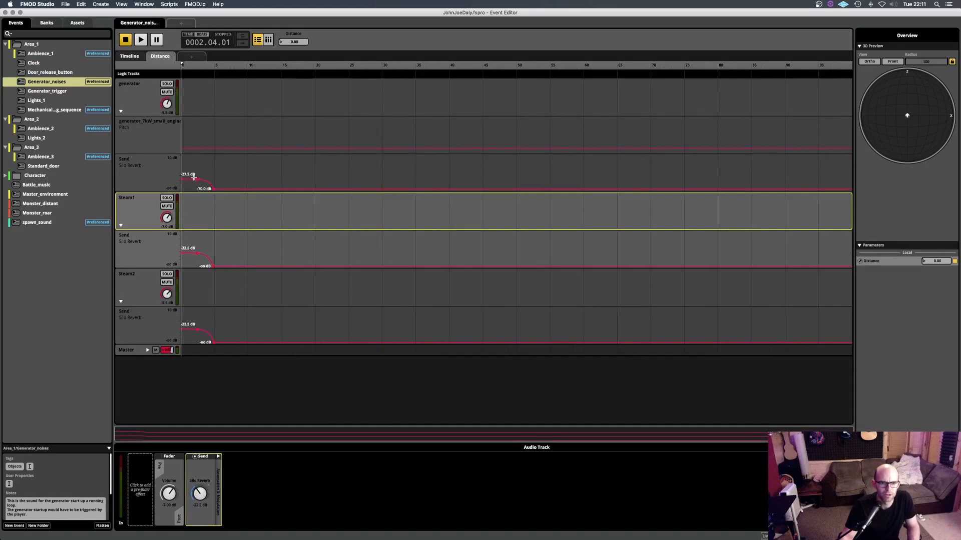
{"action": "mouse_move", "coordinate": [190, 66]}
{"action": "left_mouse_down"}
{"action": "mouse_move", "coordinate": [232, 72]}
{"action": "mouse_move", "coordinate": [171, 67]}
{"action": "left_mouse_up"}
{"action": "key", "text": "space"}
{"action": "key", "text": "space"}
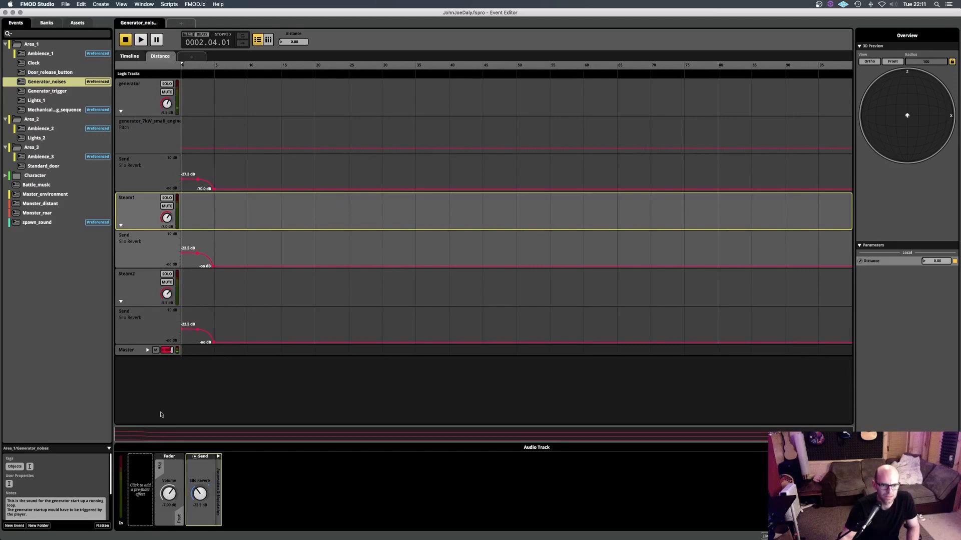
{"action": "left_click", "coordinate": [130, 351]}
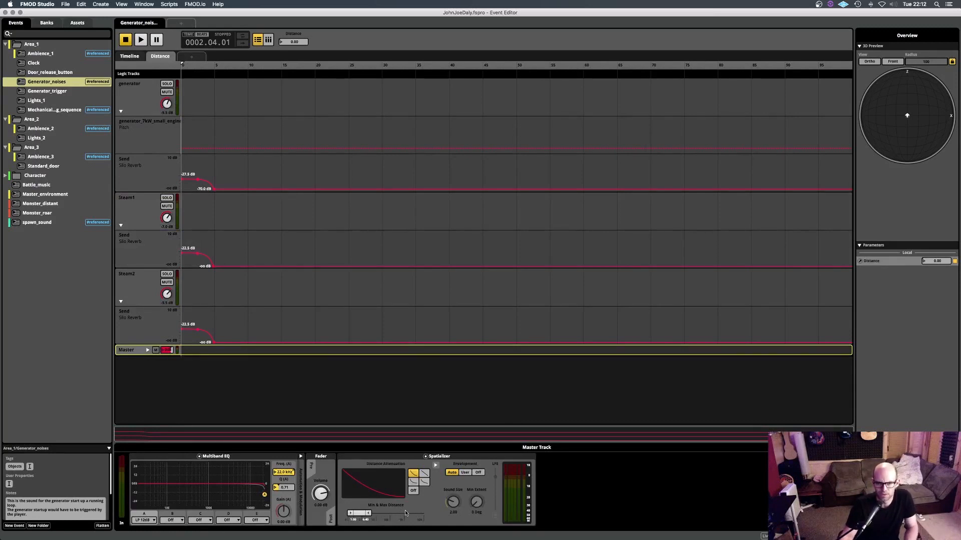
{"action": "left_click", "coordinate": [130, 57]}
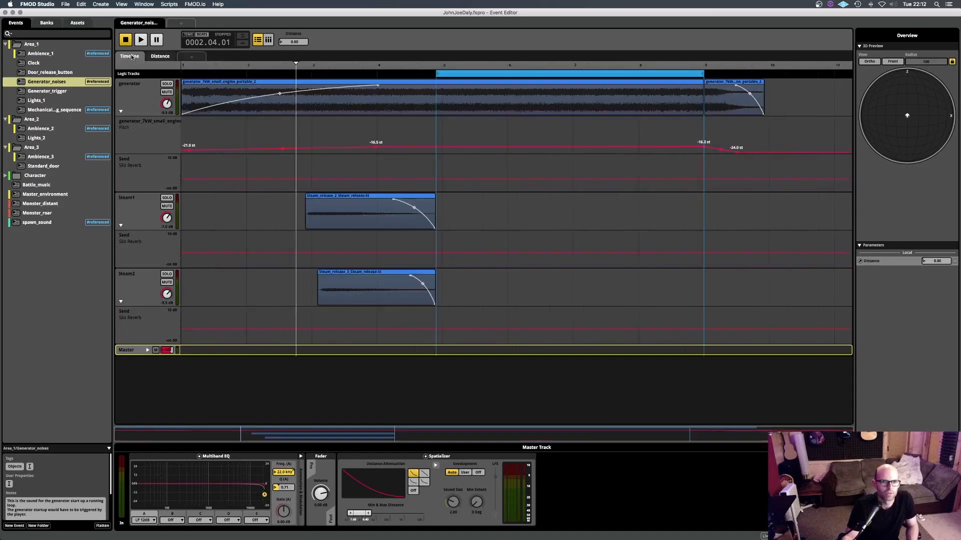
- Open the Generator_trigger event and play it on its Generator_on_off sheet with the parameter at 0
{"action": "left_click", "coordinate": [49, 92]}
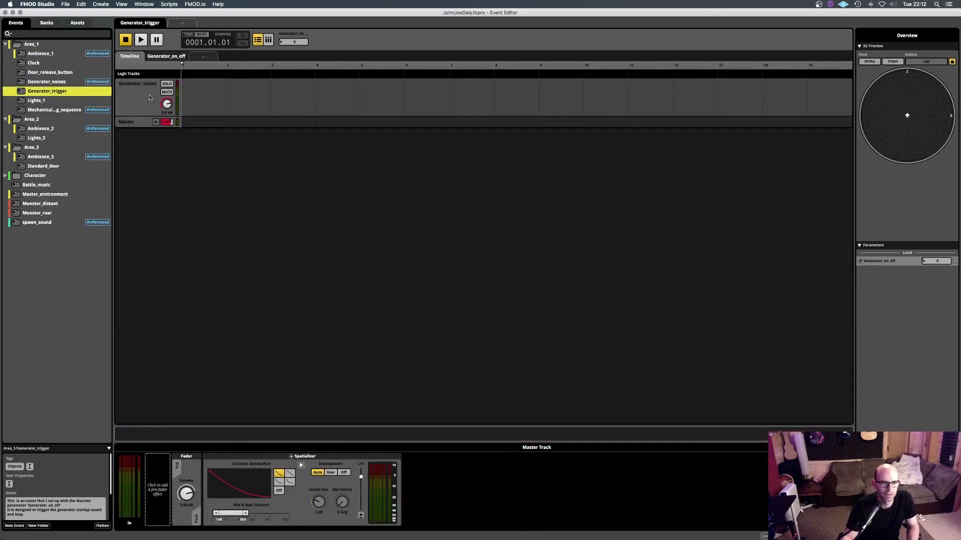
{"action": "left_click", "coordinate": [152, 98]}
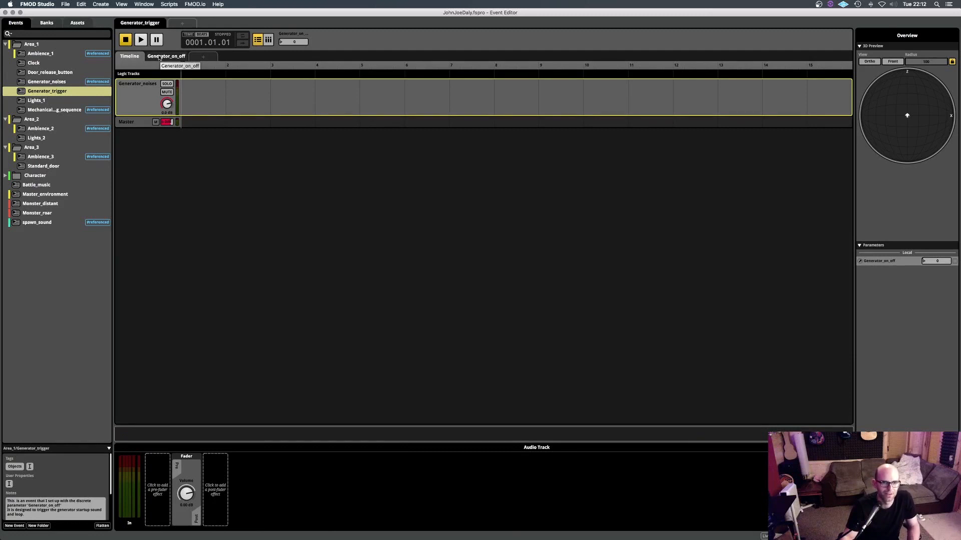
{"action": "left_click", "coordinate": [159, 57]}
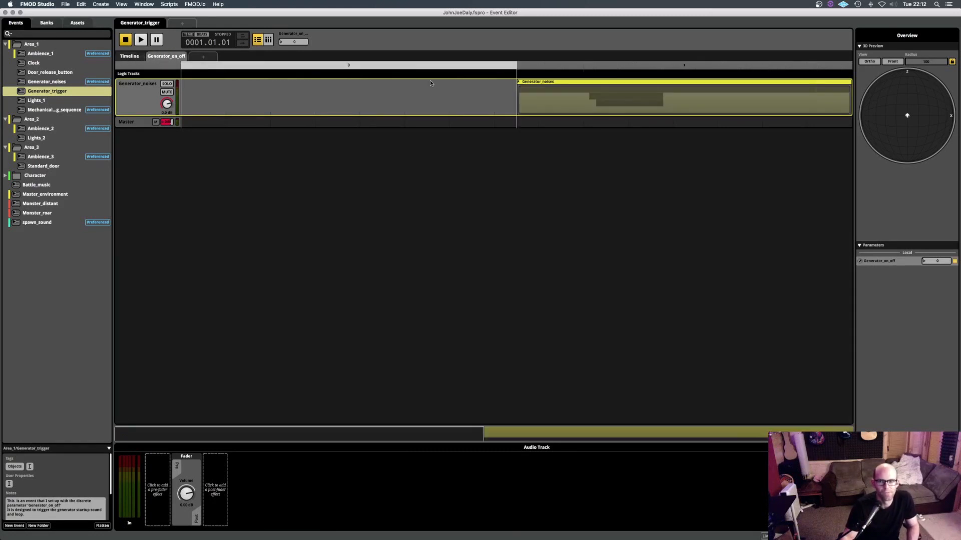
{"action": "key", "text": "space"}
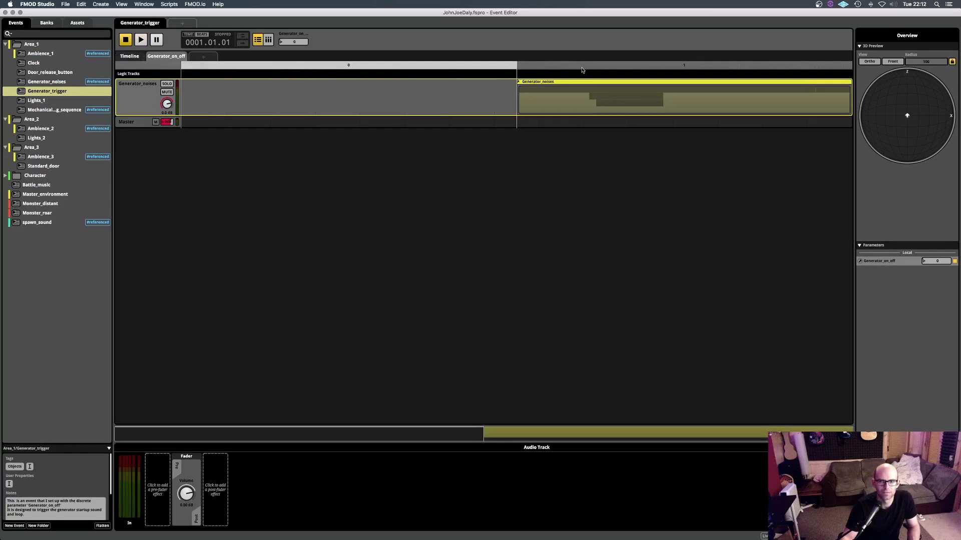
- Play Generator_trigger with Generator_on_off set to 1, reset the parameter to 0 and stop playback
{"action": "left_click", "coordinate": [582, 70]}
{"action": "key", "text": "space"}
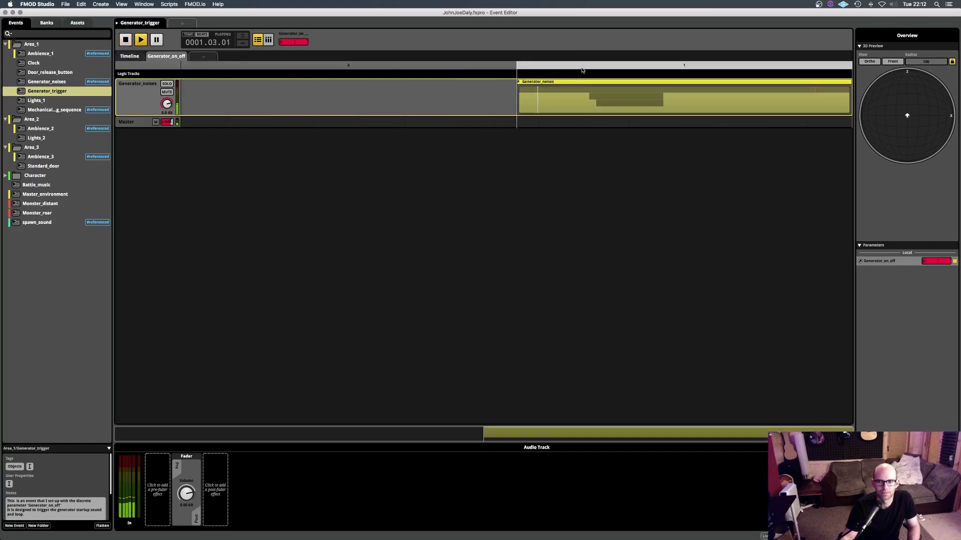
{"action": "left_click", "coordinate": [415, 67]}
{"action": "key", "text": "space"}
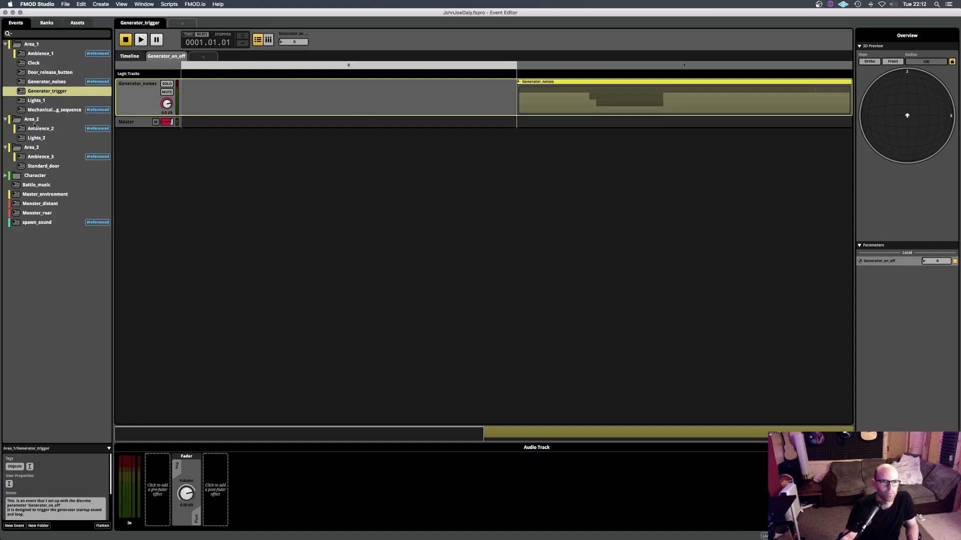
- Open the Lights_1 event and preview the steampunk wall light reference pictures in Finder's CA1 images folder
{"action": "left_click", "coordinate": [42, 102]}
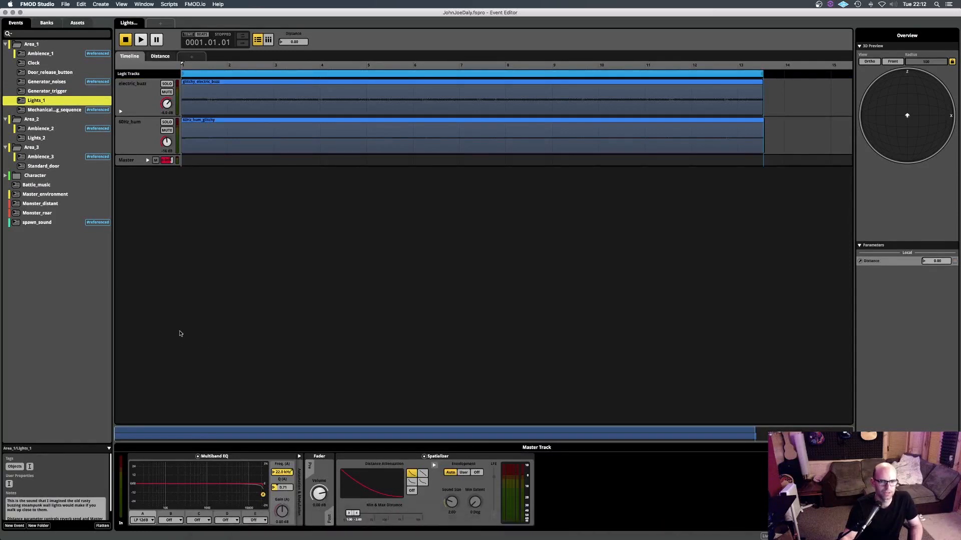
{"action": "left_click", "coordinate": [10, 196]}
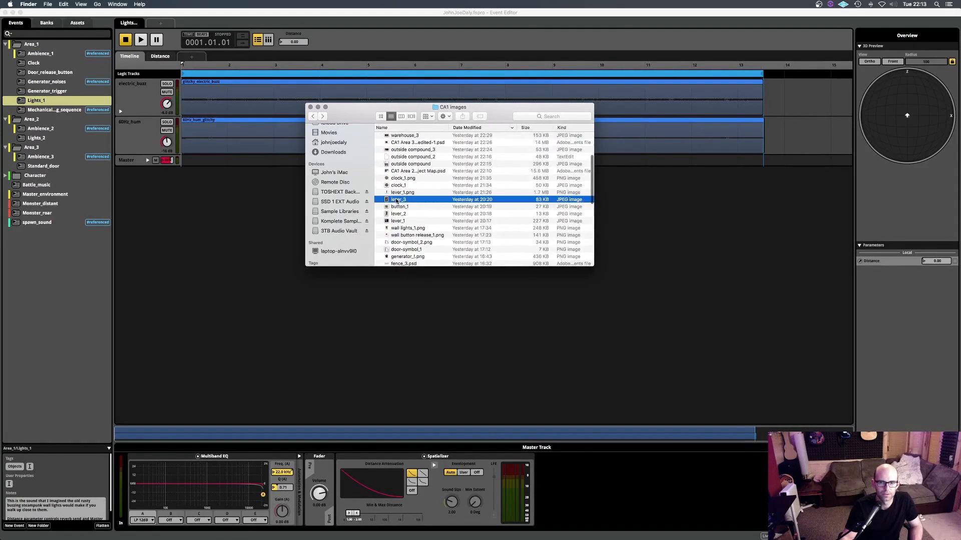
{"action": "key", "text": "space"}
{"action": "key", "text": "Down"}
{"action": "key", "text": "Down"}
{"action": "key", "text": "Down"}
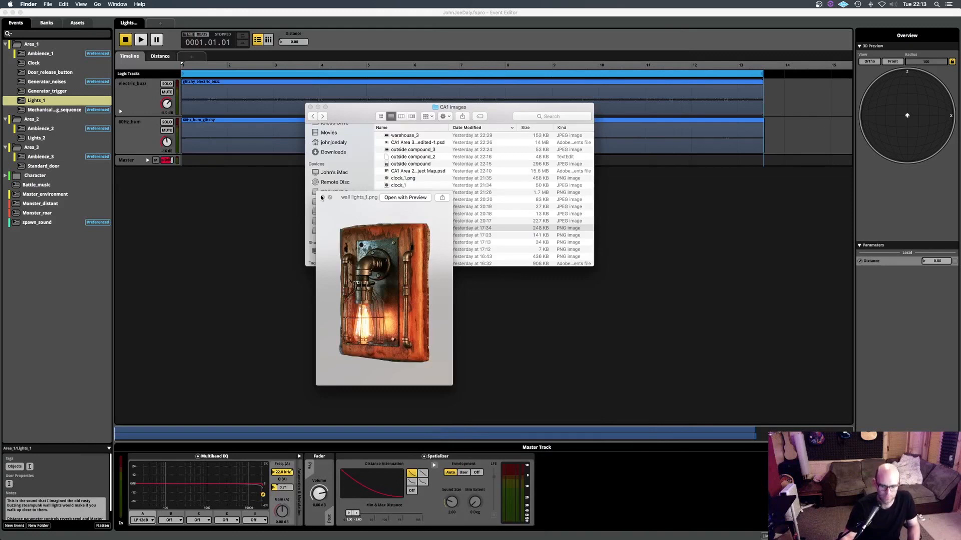
{"action": "key", "text": "Down"}
{"action": "key", "text": "Down"}
{"action": "key", "text": "Down"}
{"action": "key", "text": "Down"}
{"action": "key", "text": "Down"}
{"action": "key", "text": "Down"}
{"action": "key", "text": "Down"}
{"action": "key", "text": "Down"}
{"action": "key", "text": "Down"}
{"action": "key", "text": "Down"}
{"action": "key", "text": "Down"}
{"action": "key", "text": "Down"}
{"action": "key", "text": "Down"}
{"action": "key", "text": "Down"}
{"action": "key", "text": "Down"}
{"action": "key", "text": "Down"}
{"action": "key", "text": "Down"}
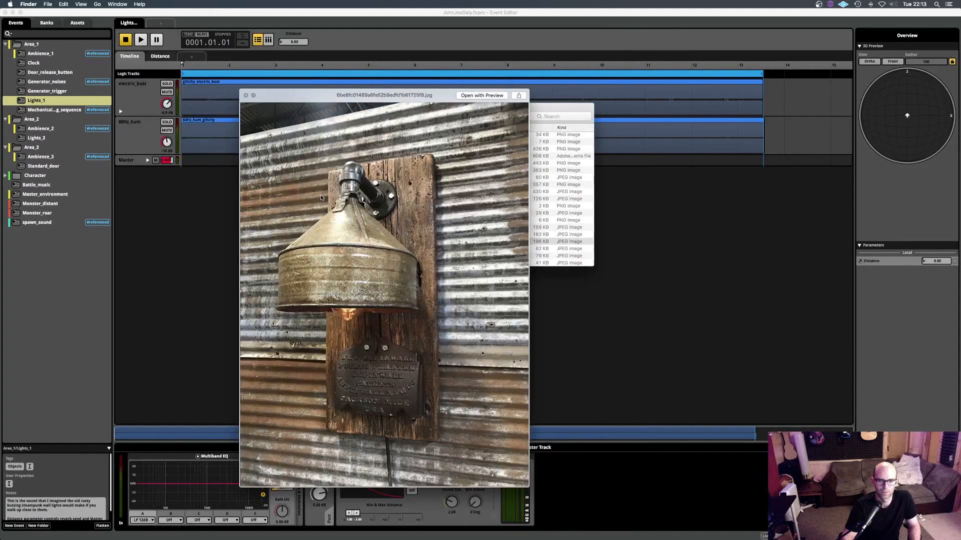
{"action": "left_click", "coordinate": [246, 96]}
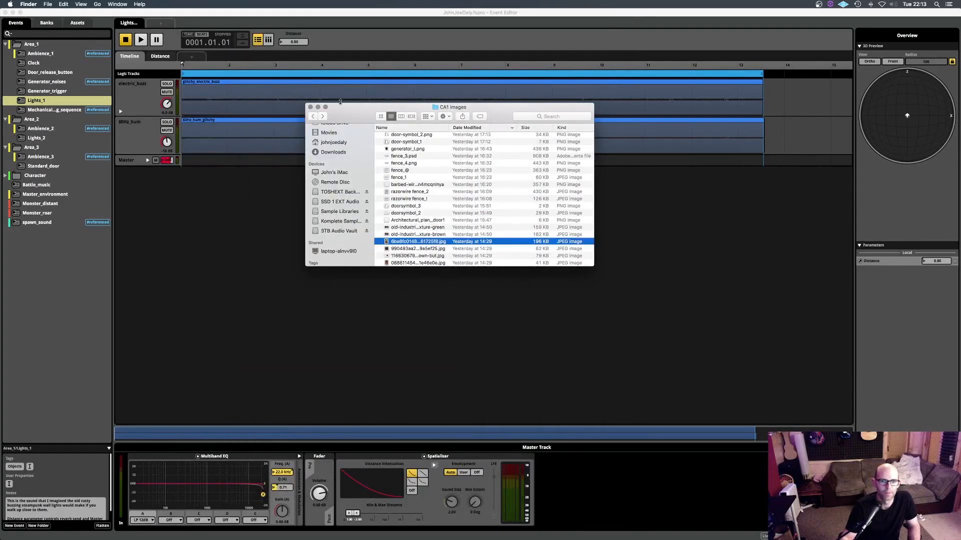
- Return to FMOD Studio and play the Lights_1 event with both of its tracks sounding
{"action": "left_click", "coordinate": [316, 62]}
{"action": "key", "text": "space"}
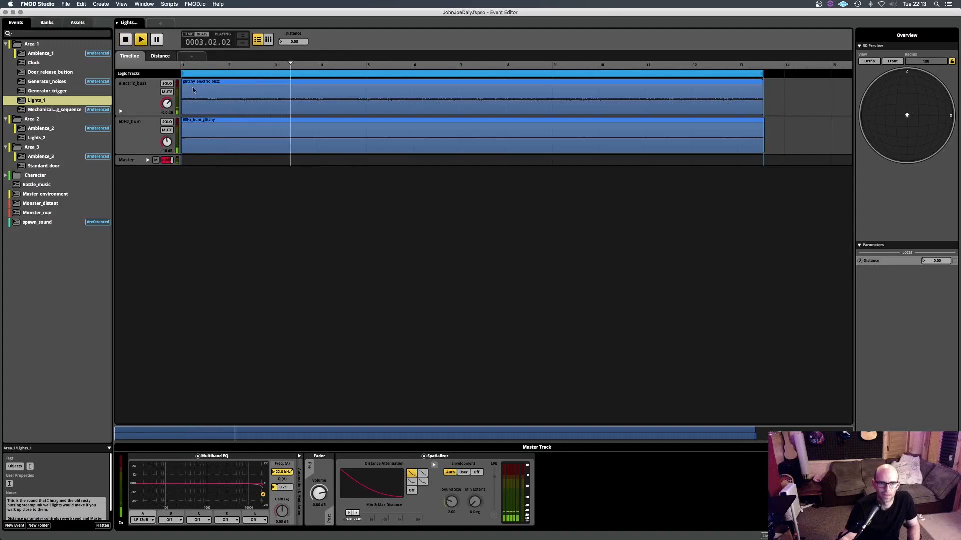
{"action": "key", "text": "space"}
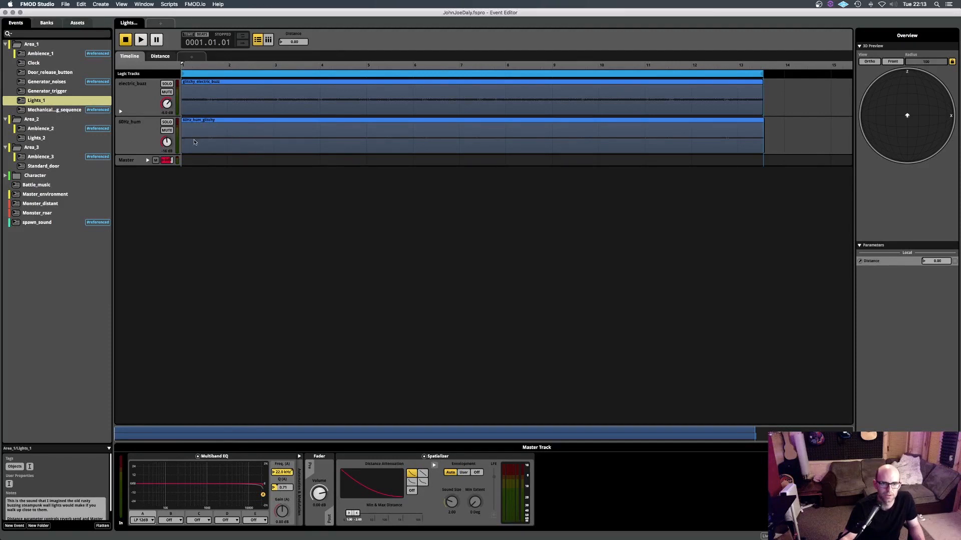
- Audition the 60Hz_hum and electric_buzz tracks of Lights_1 one at a time in solo
{"action": "left_click", "coordinate": [168, 123]}
{"action": "key", "text": "space"}
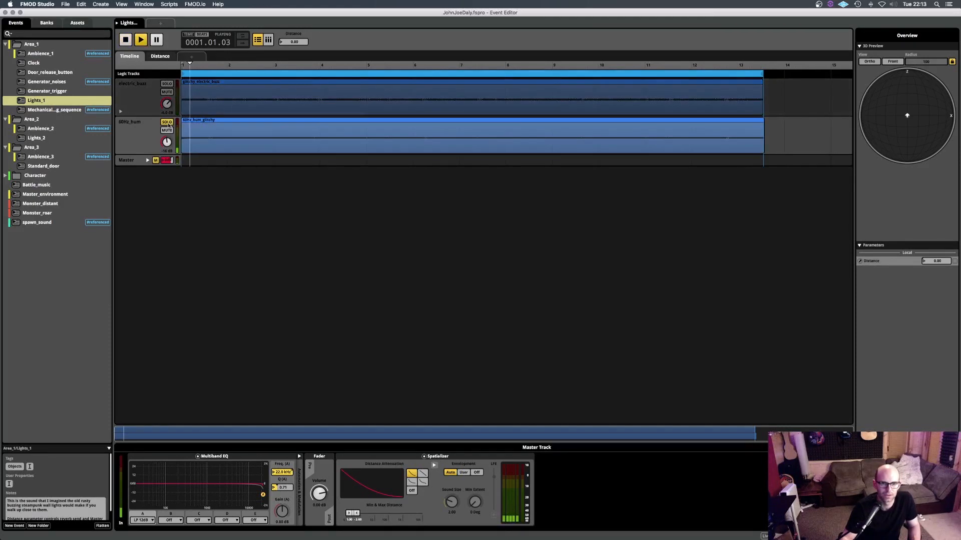
{"action": "key", "text": "space"}
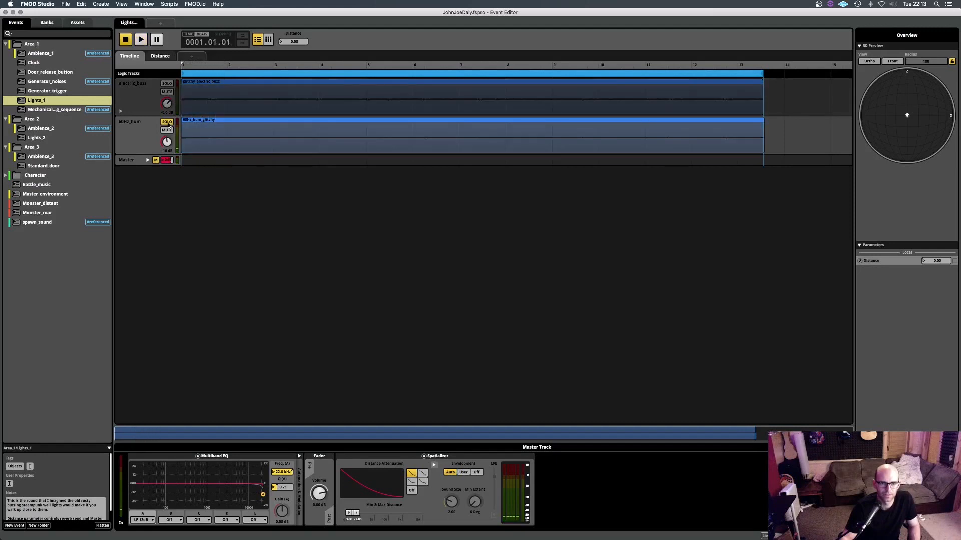
{"action": "left_click", "coordinate": [168, 84]}
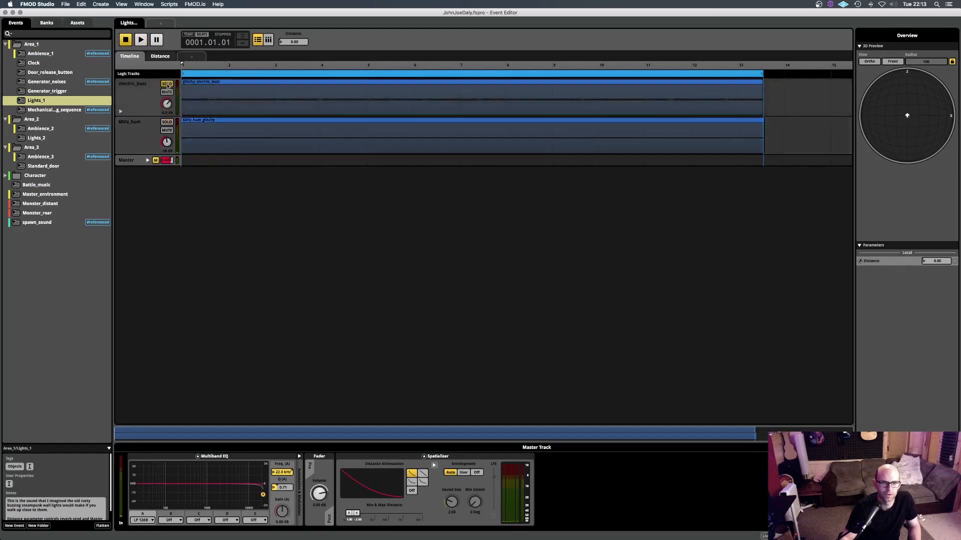
{"action": "key", "text": "space"}
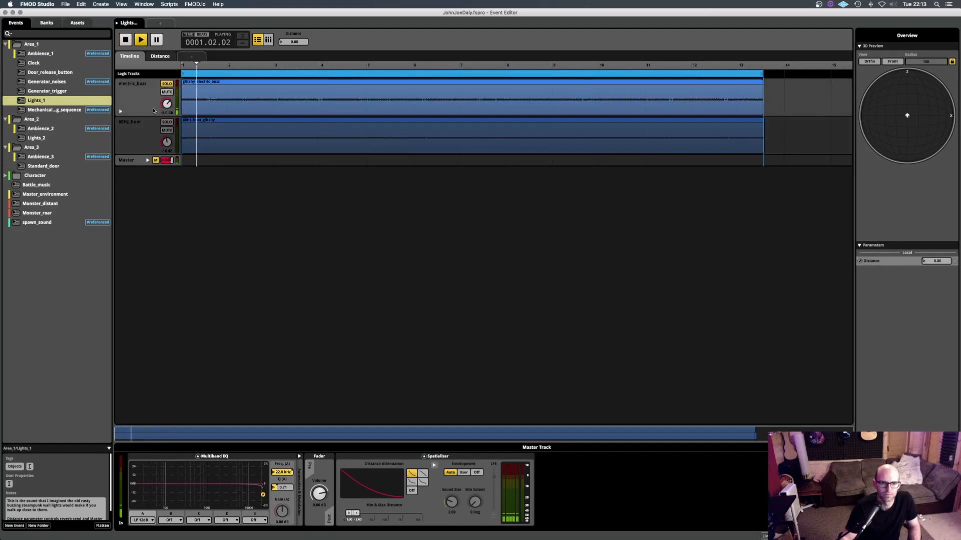
{"action": "key", "text": "space"}
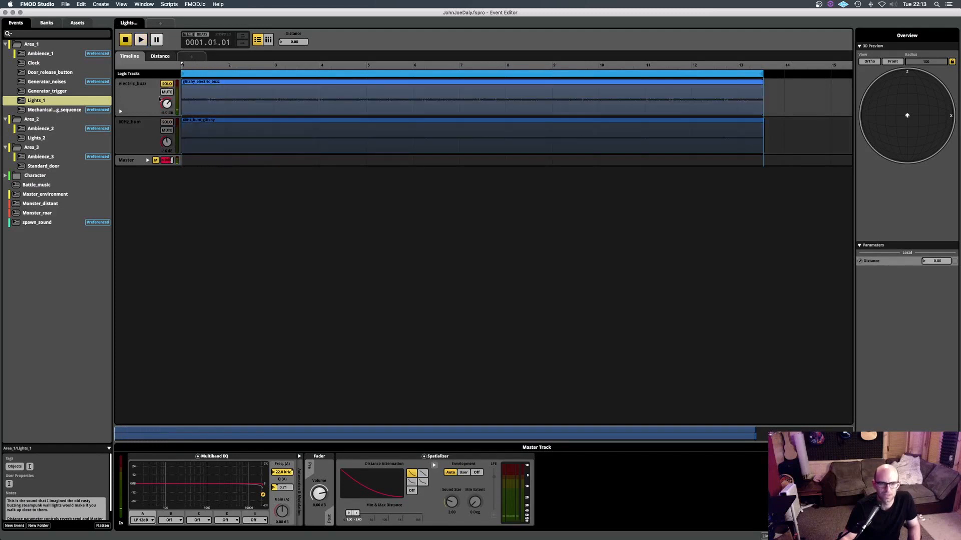
{"action": "left_click", "coordinate": [166, 84]}
- Play the 60Hz_hum track soloed once more and clear its solo
{"action": "left_click", "coordinate": [166, 122]}
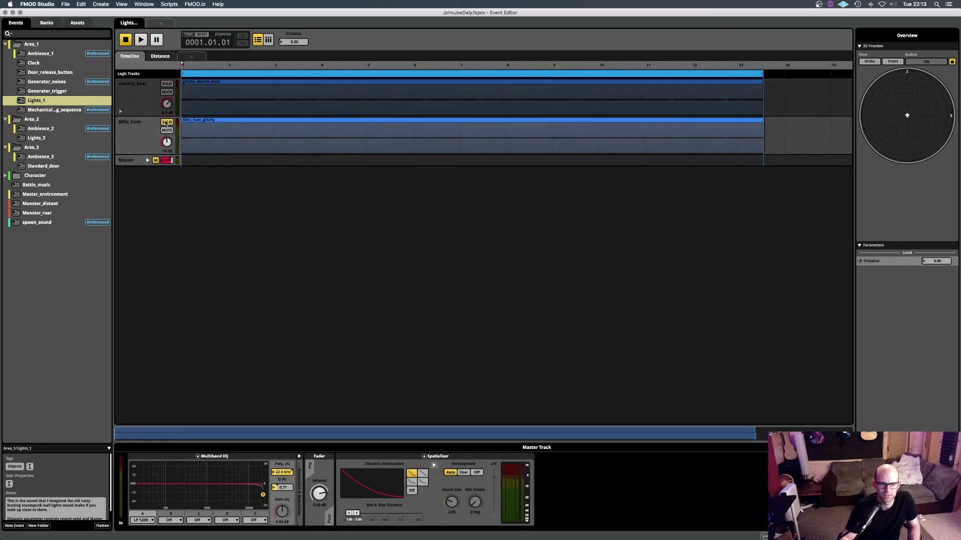
{"action": "key", "text": "space"}
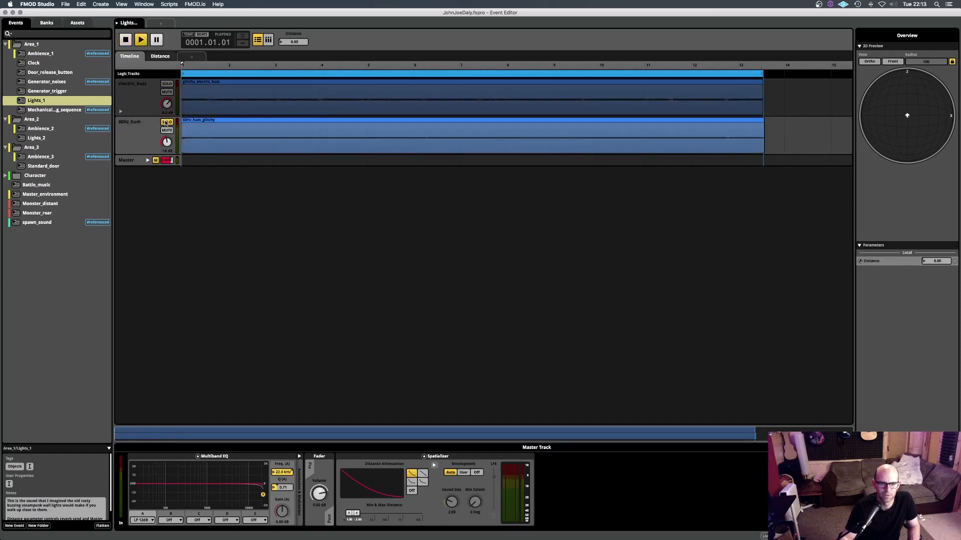
{"action": "key", "text": "space"}
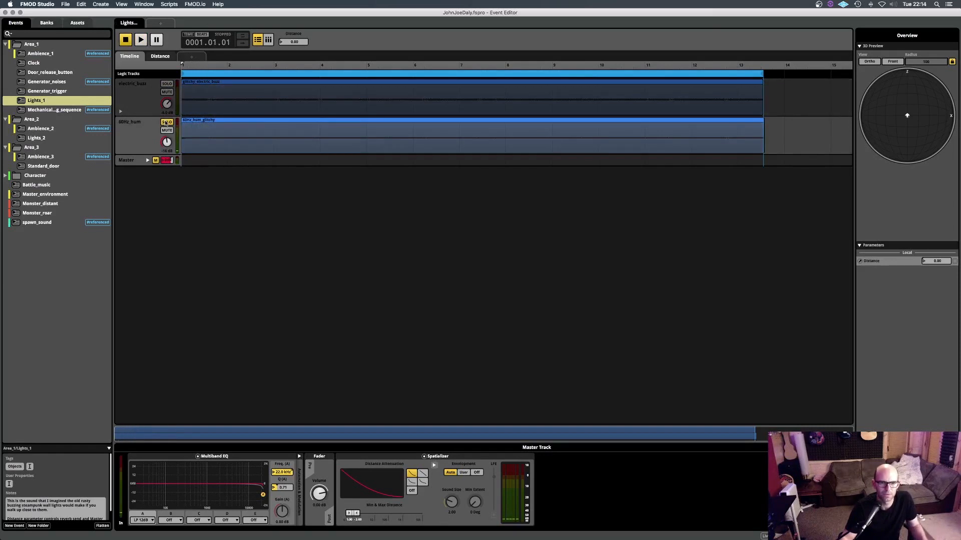
{"action": "left_click", "coordinate": [166, 122]}
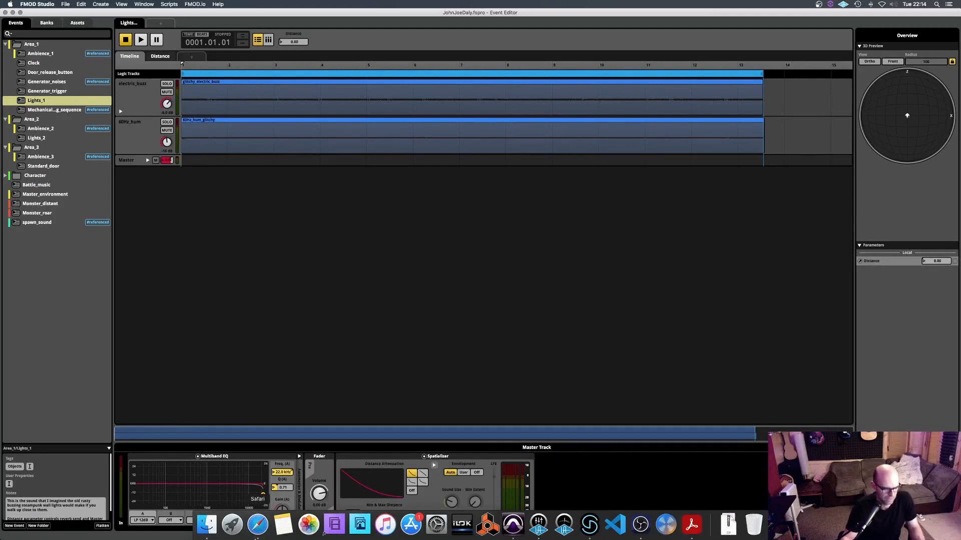
- Switch to Pro Tools and examine the Stutter Edit plug-in on the 60Hz hum track, closing it when done
{"action": "key", "text": "super+Tab"}
{"action": "key", "text": "super+Tab"}
{"action": "scroll", "coordinate": [267, 274], "scroll_direction": "right", "scroll_amount": 7}
{"action": "scroll", "coordinate": [267, 274], "scroll_direction": "down", "scroll_amount": 4}
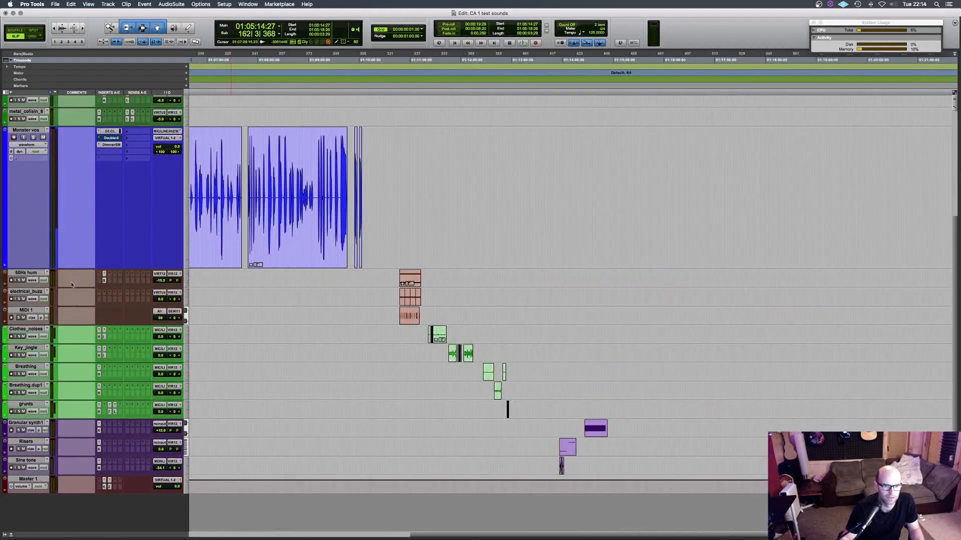
{"action": "left_click", "coordinate": [105, 281]}
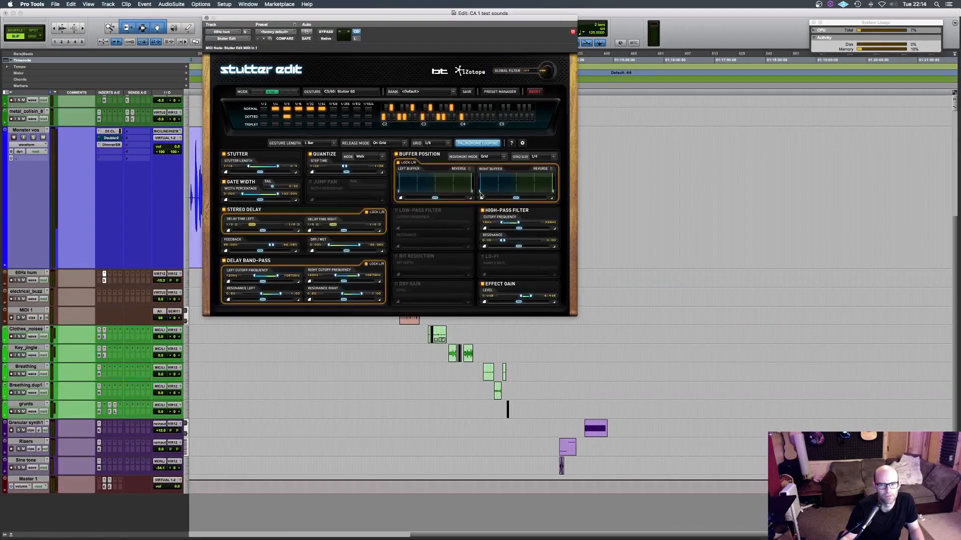
{"action": "left_click_drag", "start_coordinate": [407, 24], "coordinate": [490, 36]}
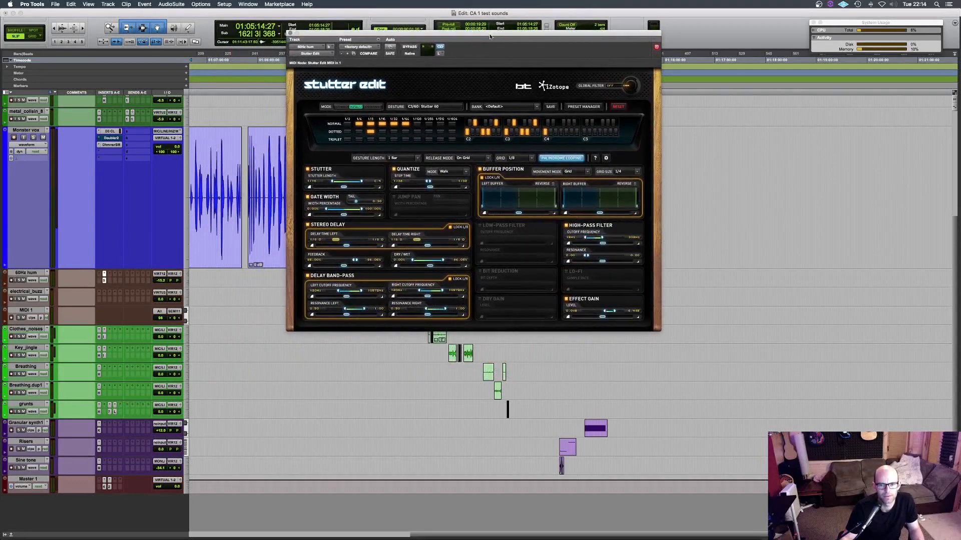
{"action": "left_click", "coordinate": [290, 34]}
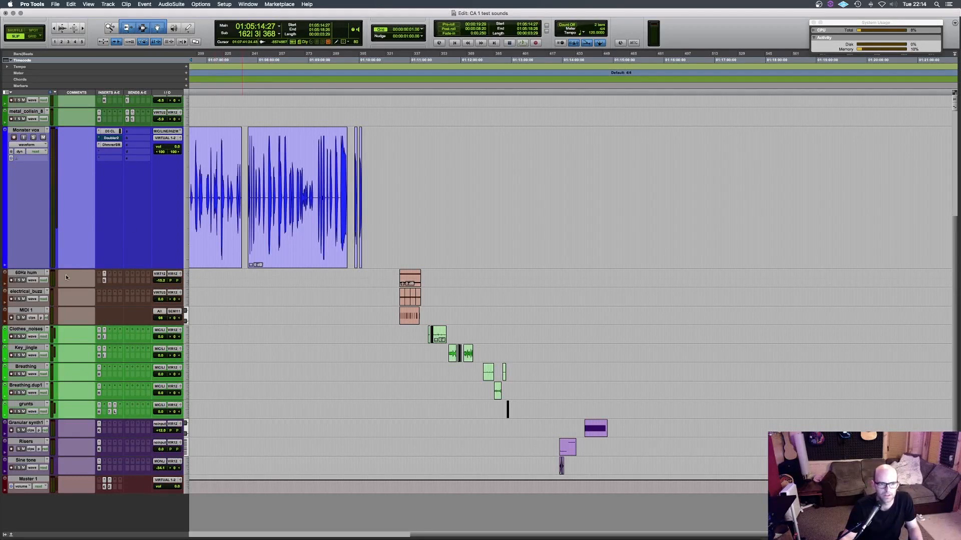
- Return to FMOD Studio and compare the electric_buzz track's reverb send in Lights_2 with the one in Lights_1
{"action": "key", "text": "super+Tab"}
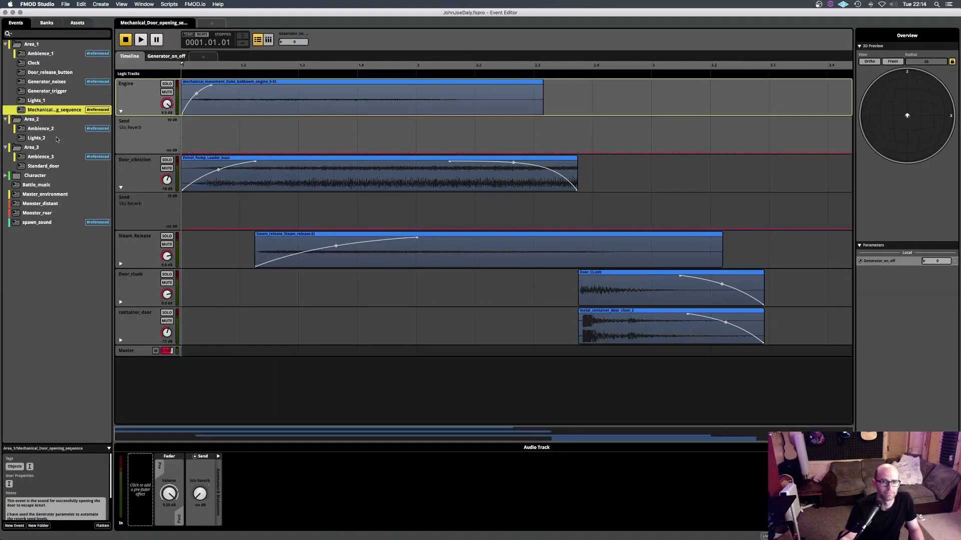
{"action": "left_click", "coordinate": [40, 129]}
{"action": "left_click", "coordinate": [39, 140]}
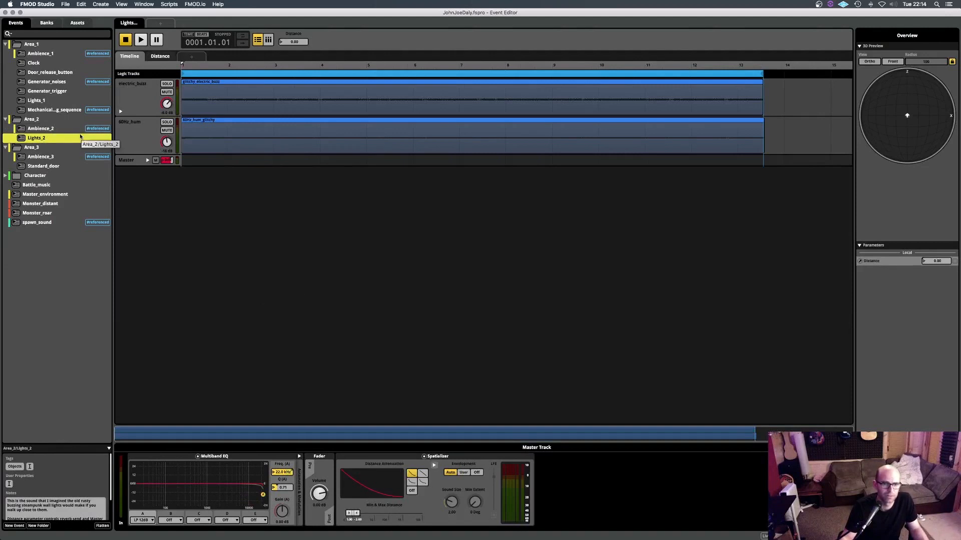
{"action": "left_click", "coordinate": [127, 121]}
{"action": "left_click", "coordinate": [133, 96]}
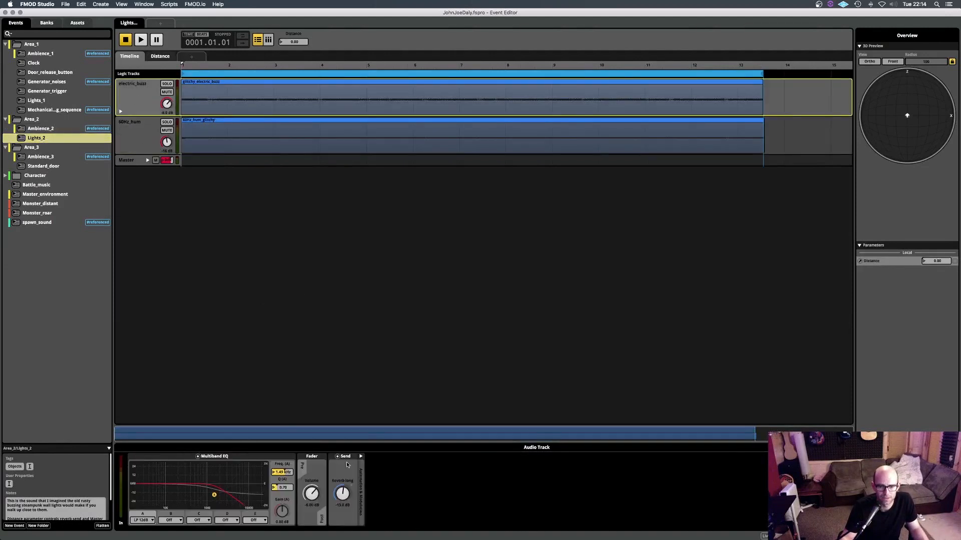
{"action": "left_click", "coordinate": [42, 101]}
{"action": "left_click", "coordinate": [145, 98]}
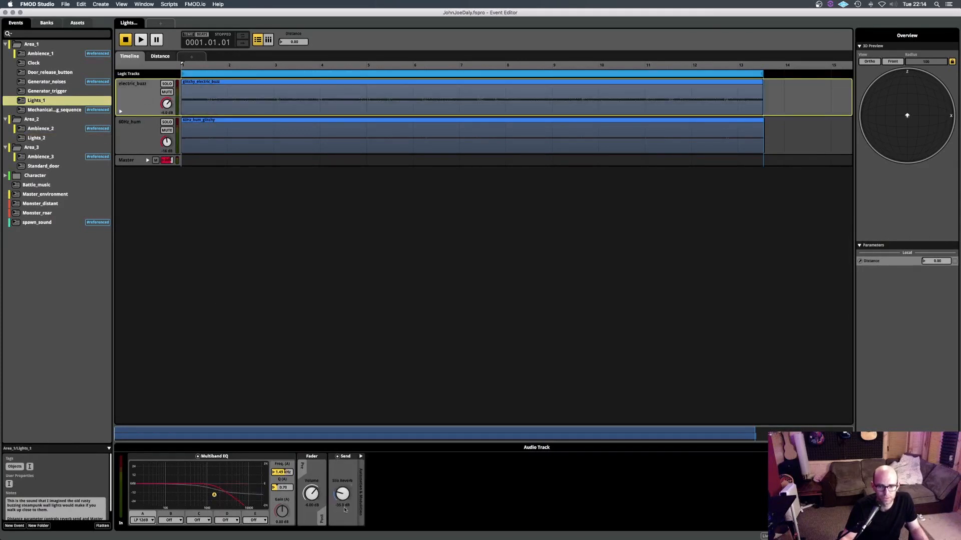
- View the Ambience_3 event, open Standard_door, inspect its Door track effects and play the door sound
{"action": "left_click", "coordinate": [41, 157]}
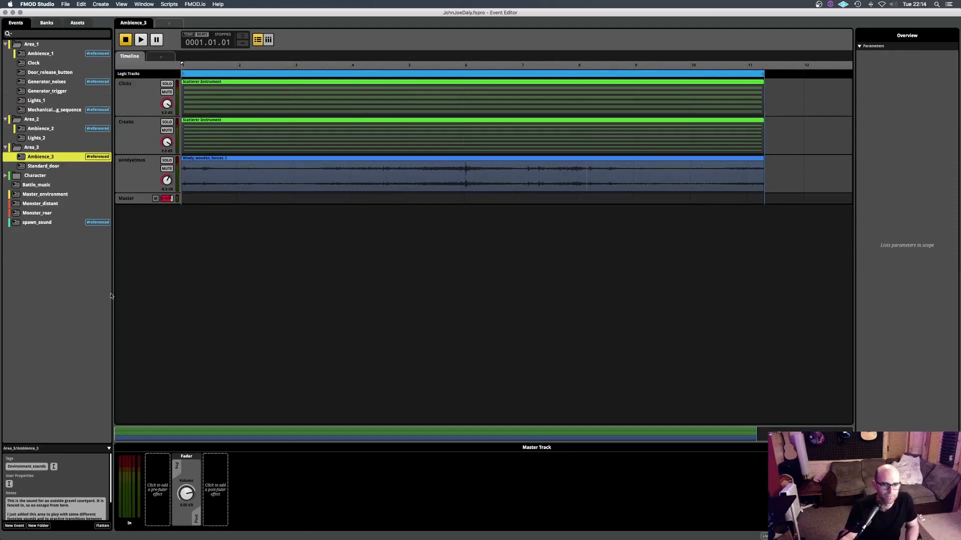
{"action": "left_click", "coordinate": [56, 167]}
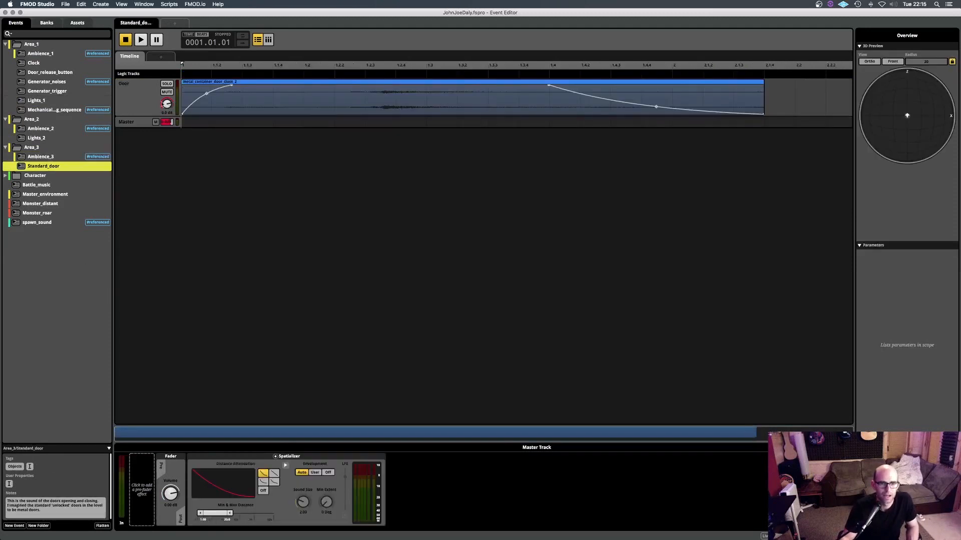
{"action": "left_click", "coordinate": [137, 92]}
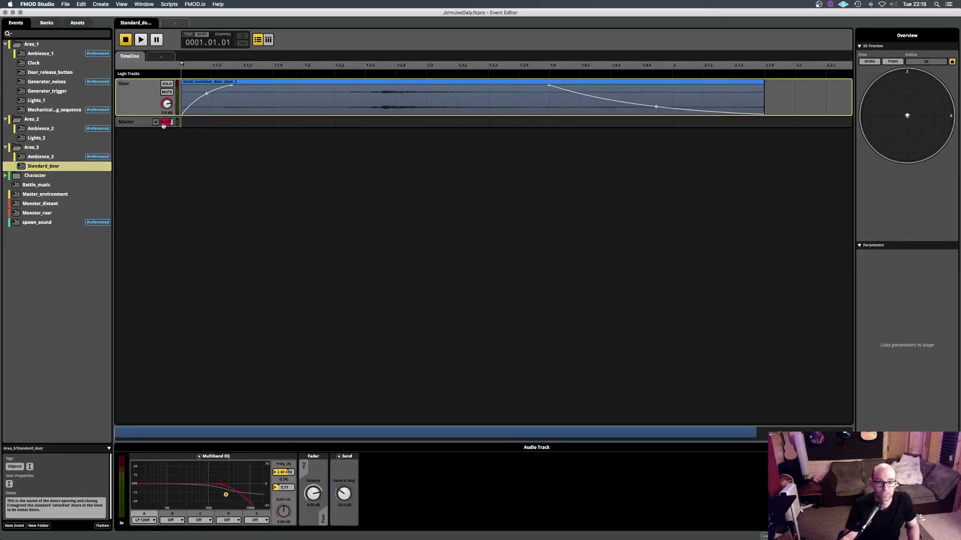
{"action": "key", "text": "space"}
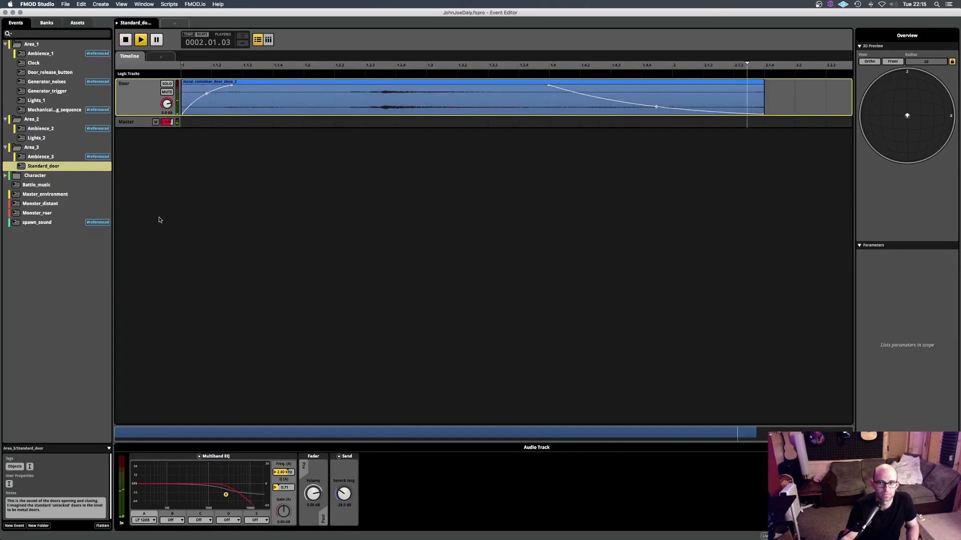
{"action": "key", "text": "space"}
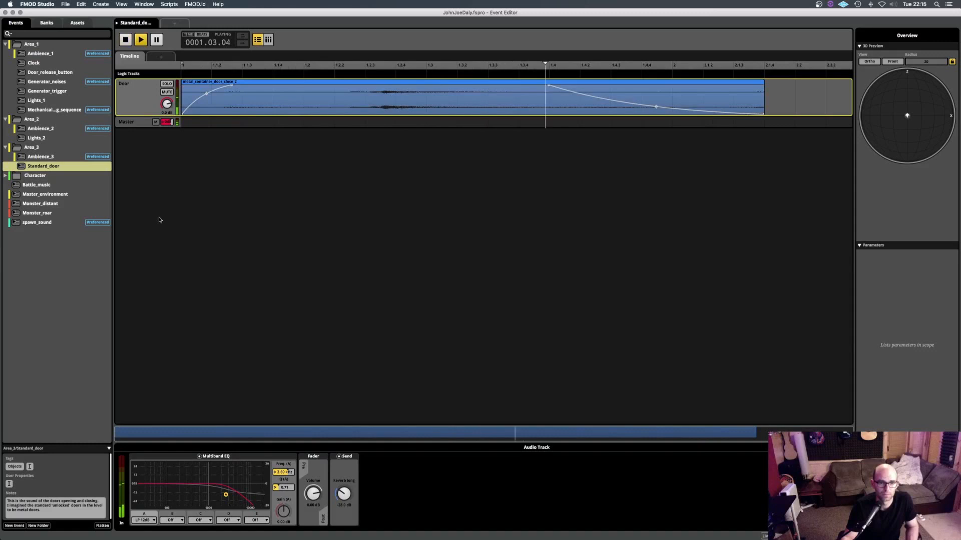
{"action": "key", "text": "space"}
- Preview the CA1 Area 2 object map from Finder's Final maps folder and return to FMOD Studio
{"action": "key", "text": "super+Tab"}
{"action": "key", "text": "super+Tab"}
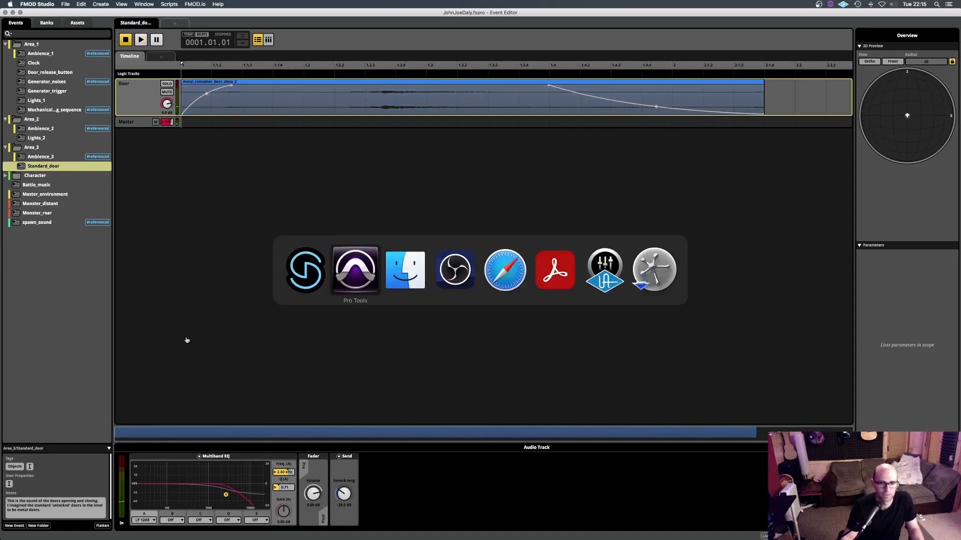
{"action": "scroll", "coordinate": [410, 152], "scroll_direction": "up", "scroll_amount": 10}
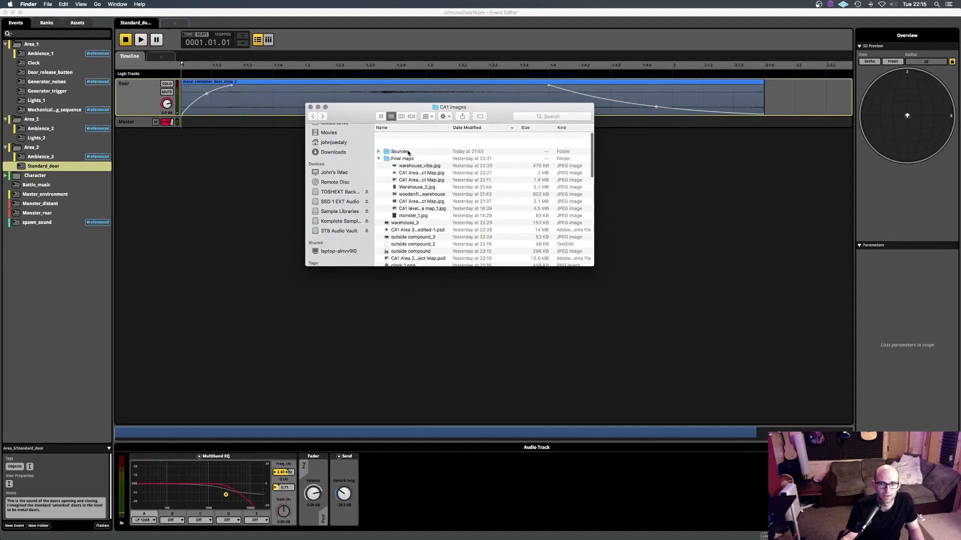
{"action": "left_click", "coordinate": [416, 158]}
{"action": "key", "text": "space"}
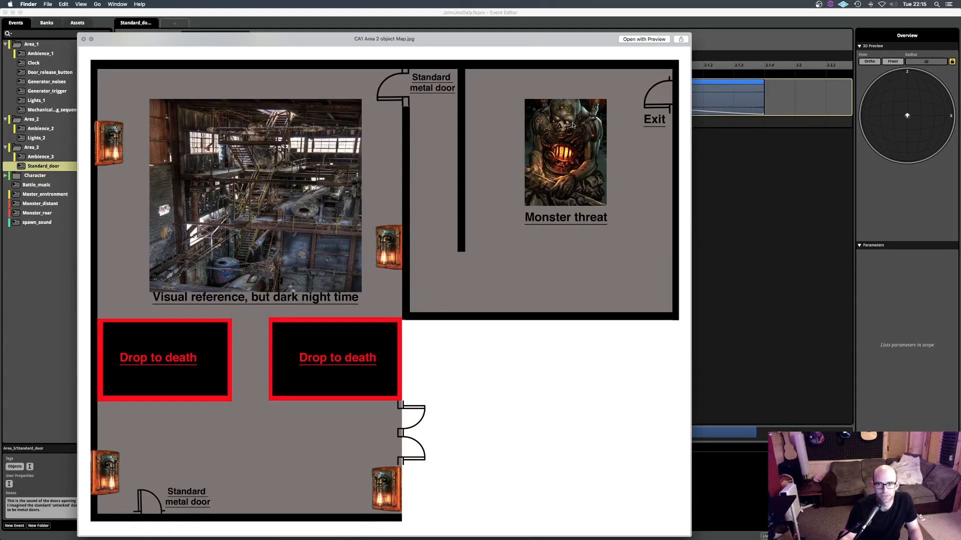
{"action": "left_click", "coordinate": [323, 15]}
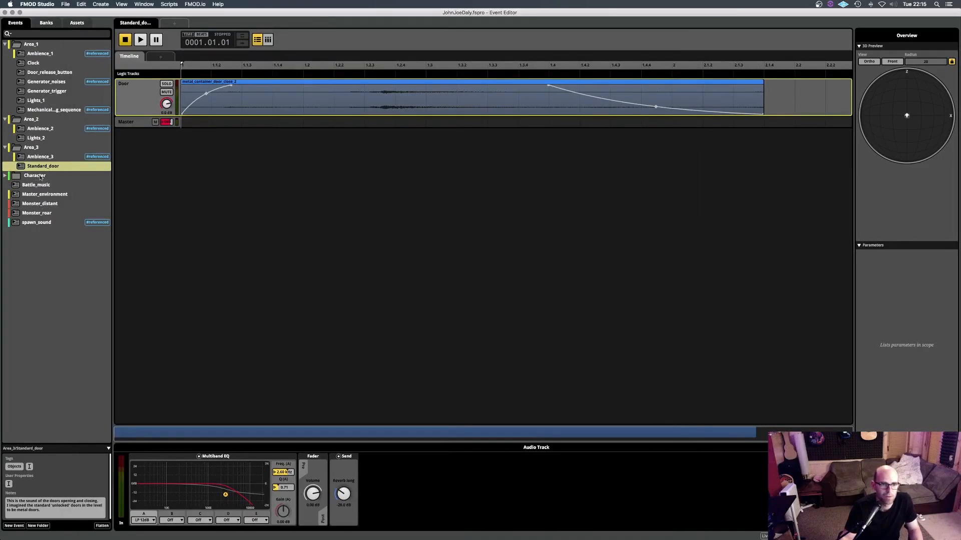
- Expand the Character folder, open the Breathing event and play it on the timeline
{"action": "left_click", "coordinate": [41, 177]}
{"action": "left_click", "coordinate": [6, 176]}
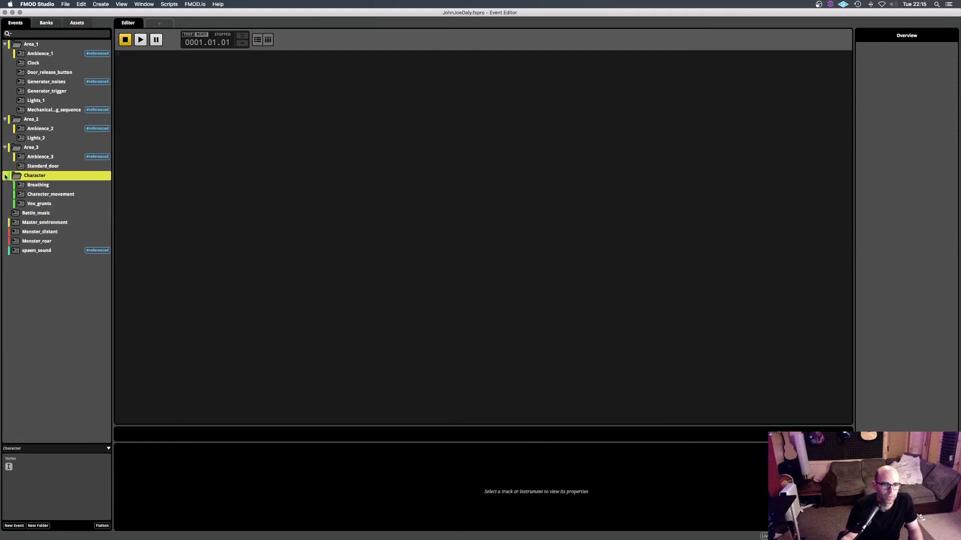
{"action": "left_click", "coordinate": [42, 186]}
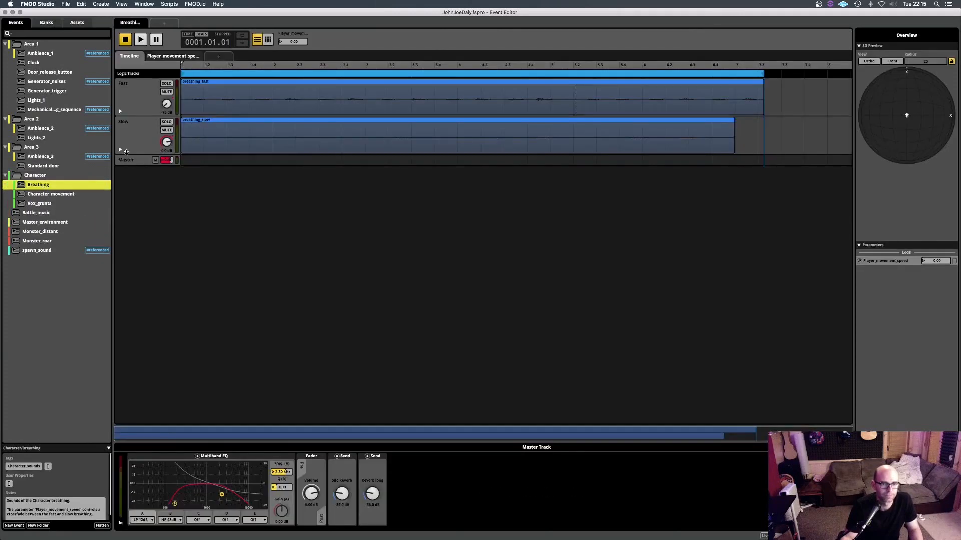
{"action": "key", "text": "space"}
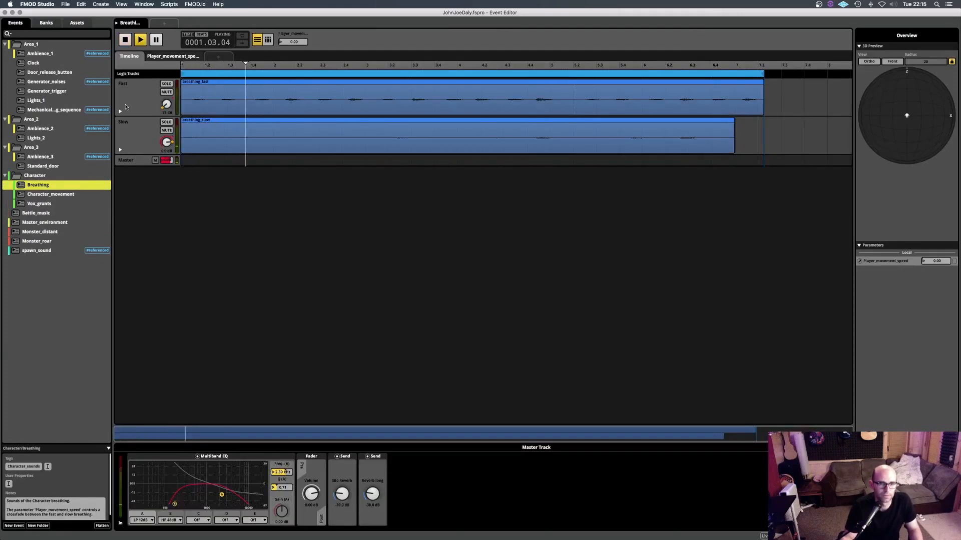
{"action": "key", "text": "space"}
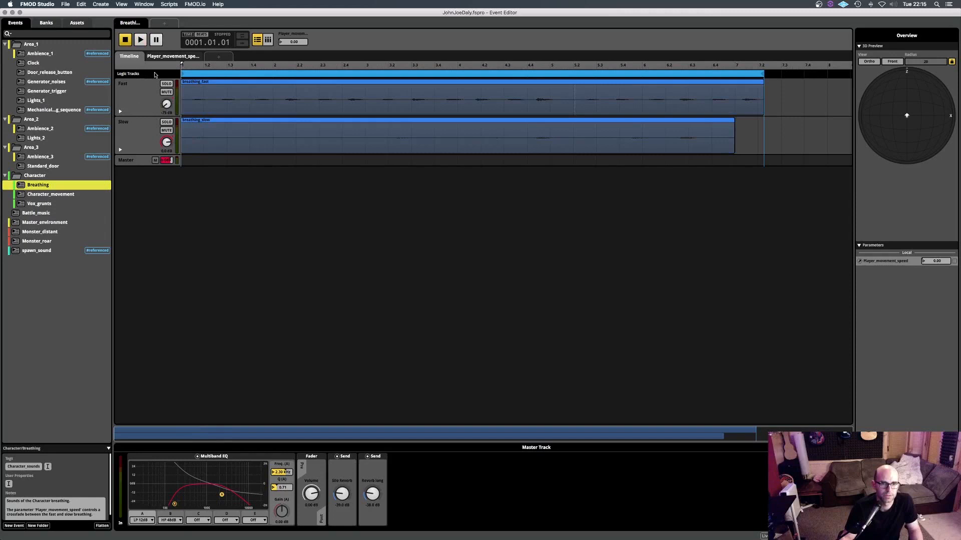
- Show the Player_movement_speed parameter sheet of the Breathing event with the volume automation of the Fast and Slow tracks
{"action": "left_click", "coordinate": [166, 57]}
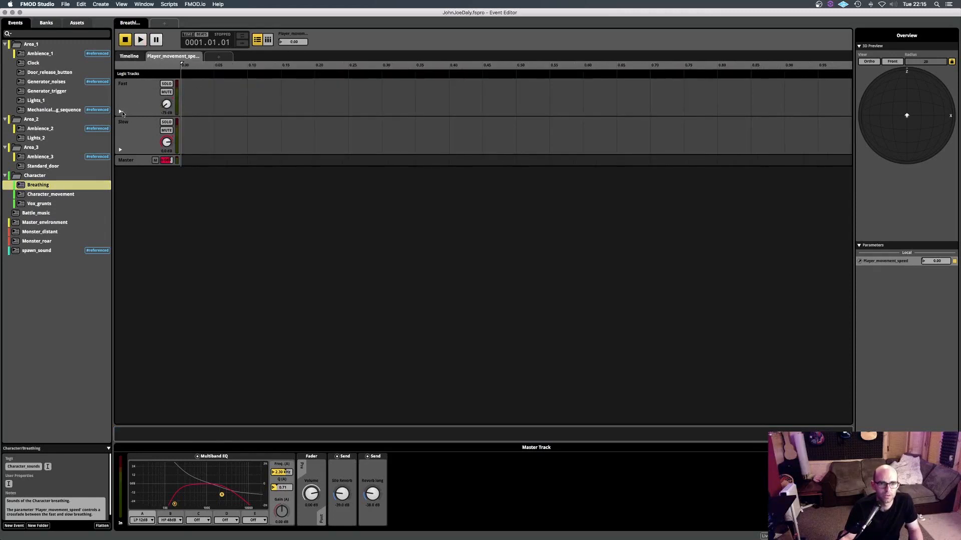
{"action": "left_click", "coordinate": [120, 111]}
{"action": "left_click", "coordinate": [120, 187]}
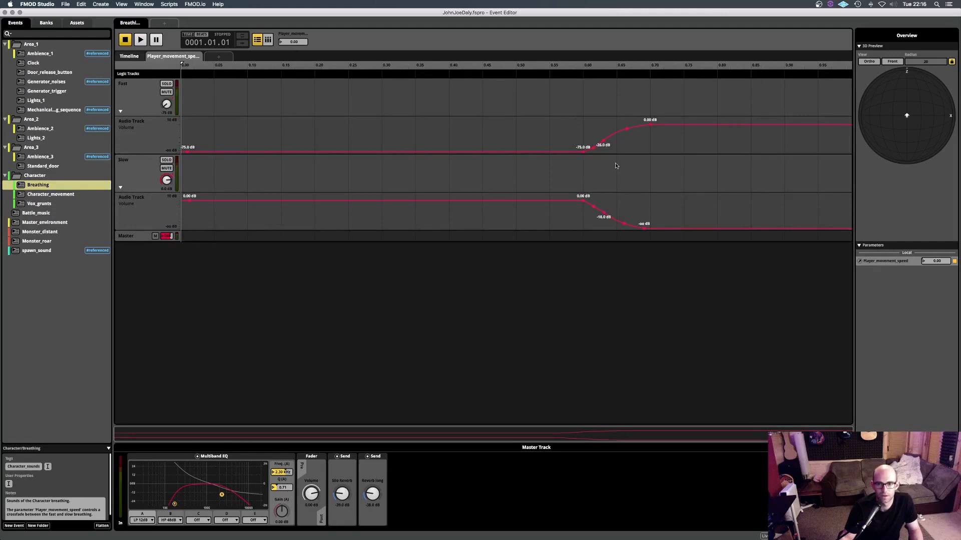
- Play the Breathing event while varying Player_movement_speed between 0 and about 0.75 to hear the crossfade, ending near 0.54
{"action": "key", "text": "space"}
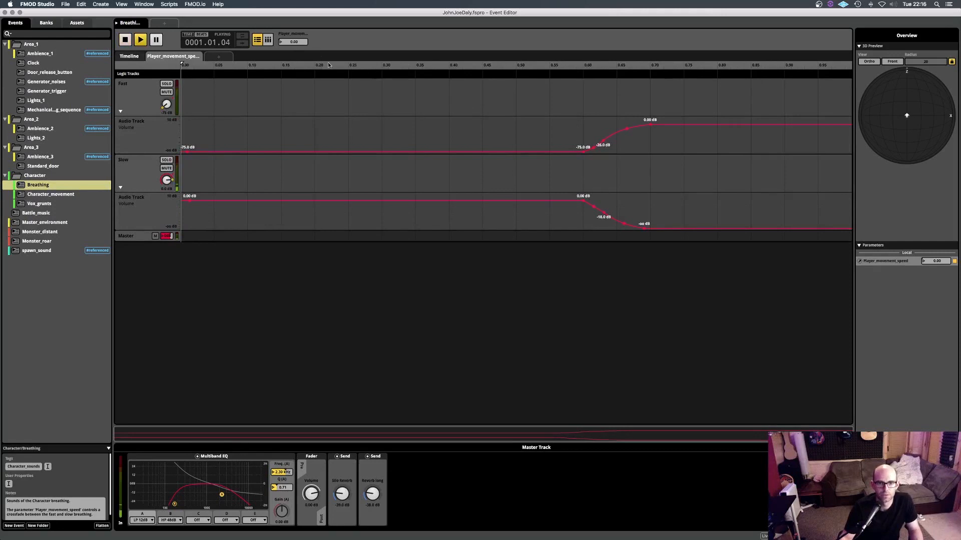
{"action": "left_click_drag", "start_coordinate": [295, 43], "coordinate": [314, 42]}
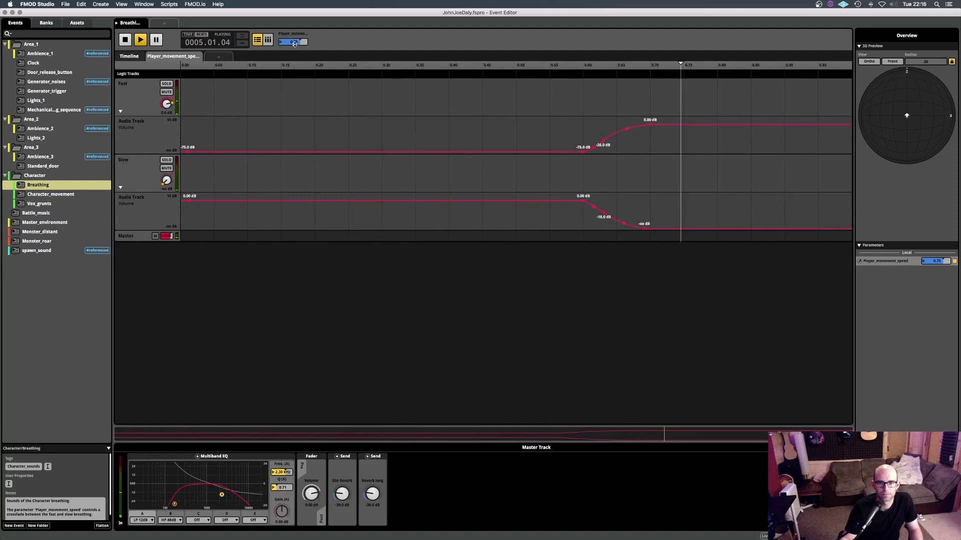
{"action": "key", "text": "space"}
{"action": "key", "text": "space"}
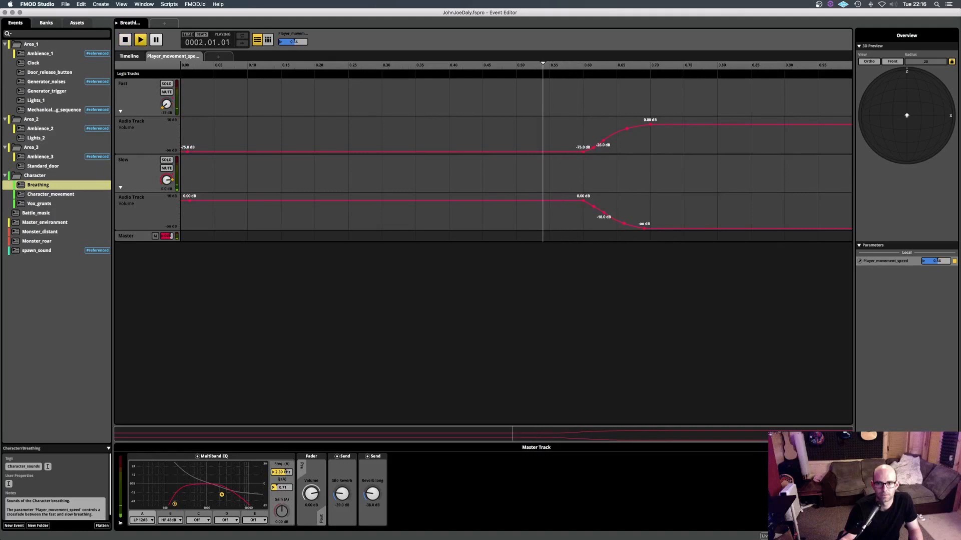
{"action": "key", "text": "space"}
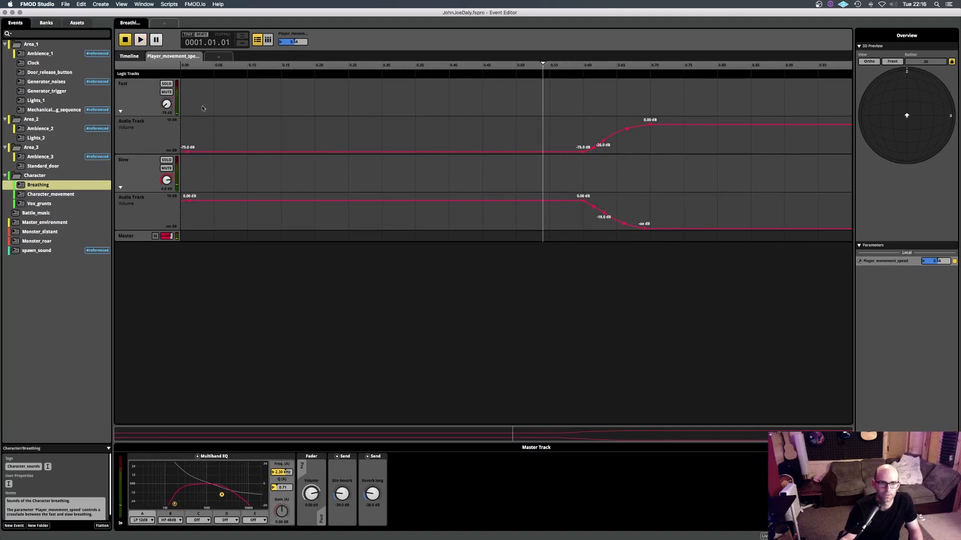
- Open the Character_movement event and inspect the footstep playlist of the Step_wood track's multi instrument
{"action": "left_click", "coordinate": [53, 195]}
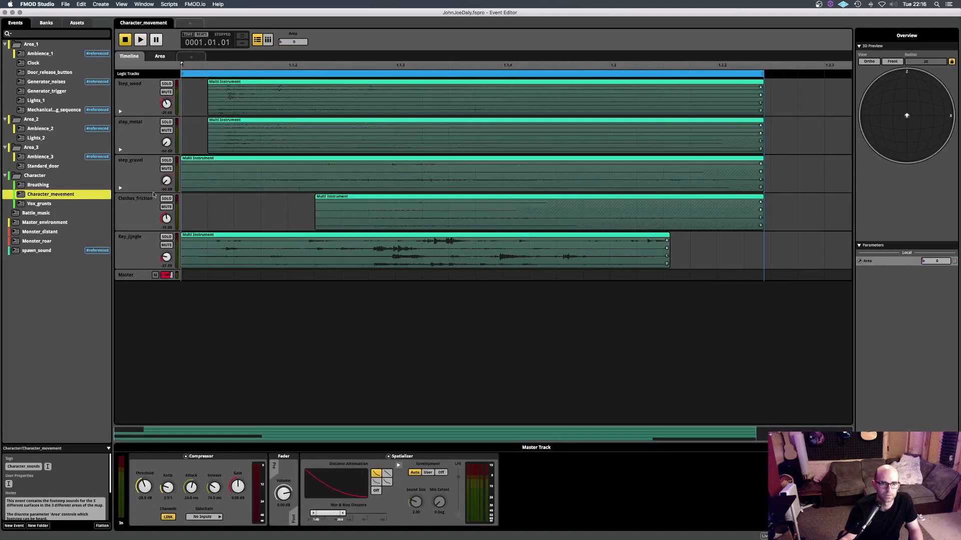
{"action": "left_click", "coordinate": [134, 92]}
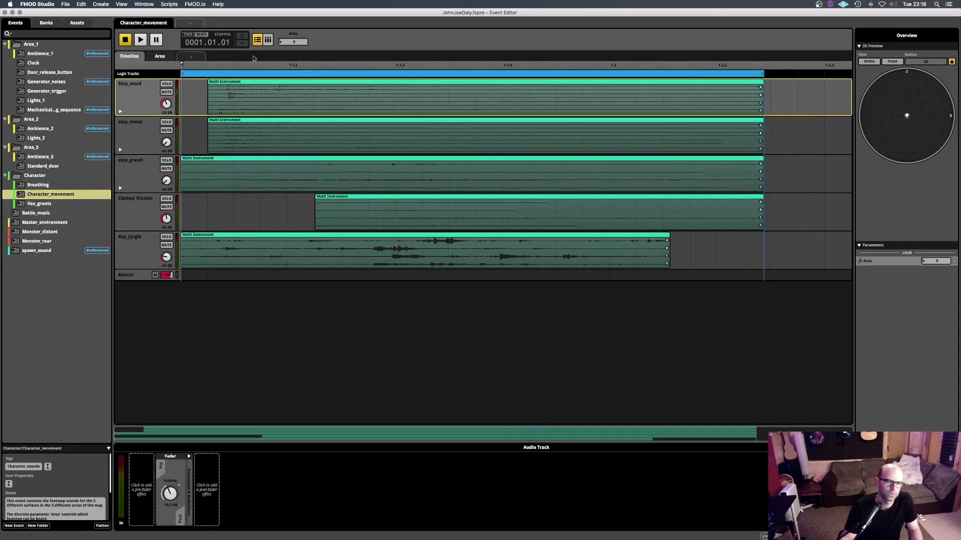
{"action": "left_click", "coordinate": [233, 108]}
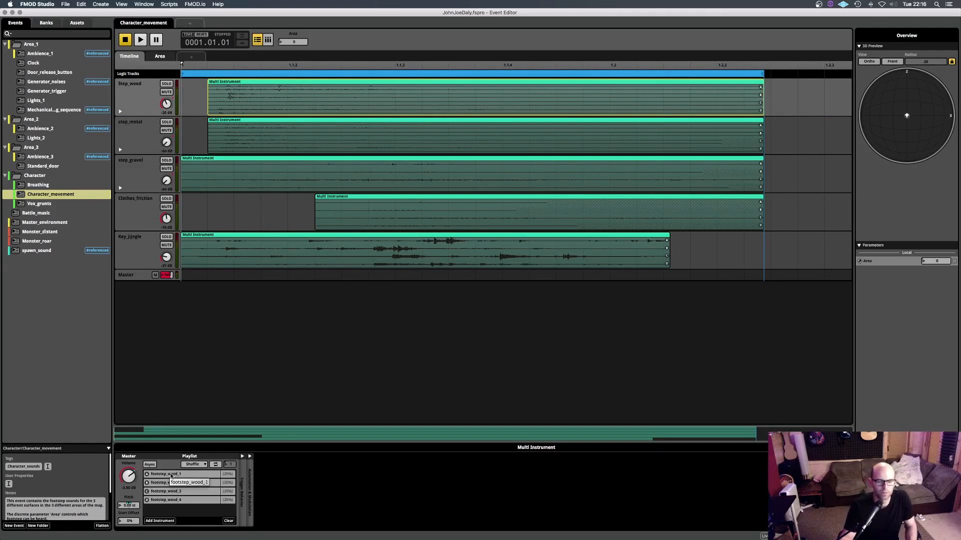
- Audition the Step_wood track soloed and show its instrument's trigger behavior and random modulation settings
{"action": "left_click", "coordinate": [166, 84]}
{"action": "key", "text": "space"}
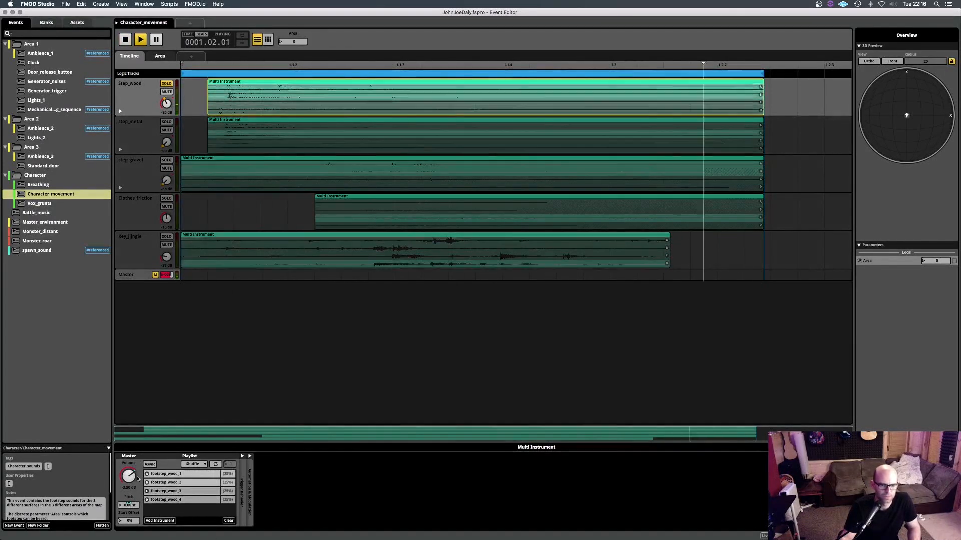
{"action": "left_click", "coordinate": [248, 456]}
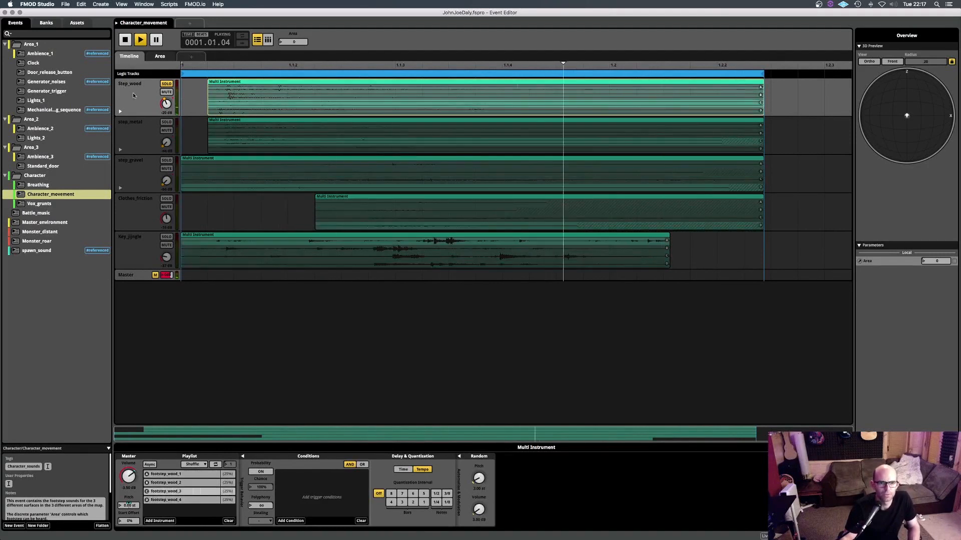
{"action": "key", "text": "space"}
- View the step_metal and step_gravel tracks and take Step_wood out of solo
{"action": "left_click", "coordinate": [134, 136]}
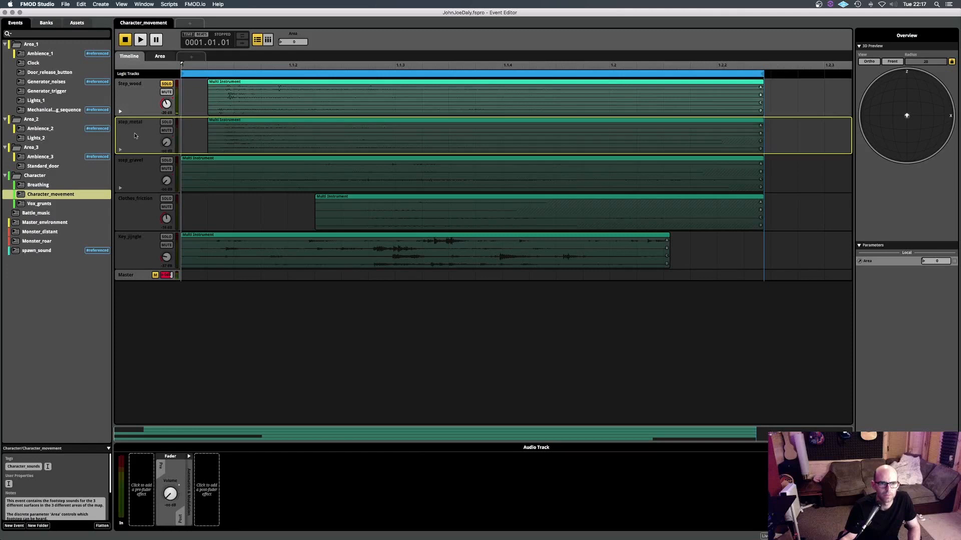
{"action": "left_click", "coordinate": [140, 179]}
{"action": "left_click", "coordinate": [166, 83]}
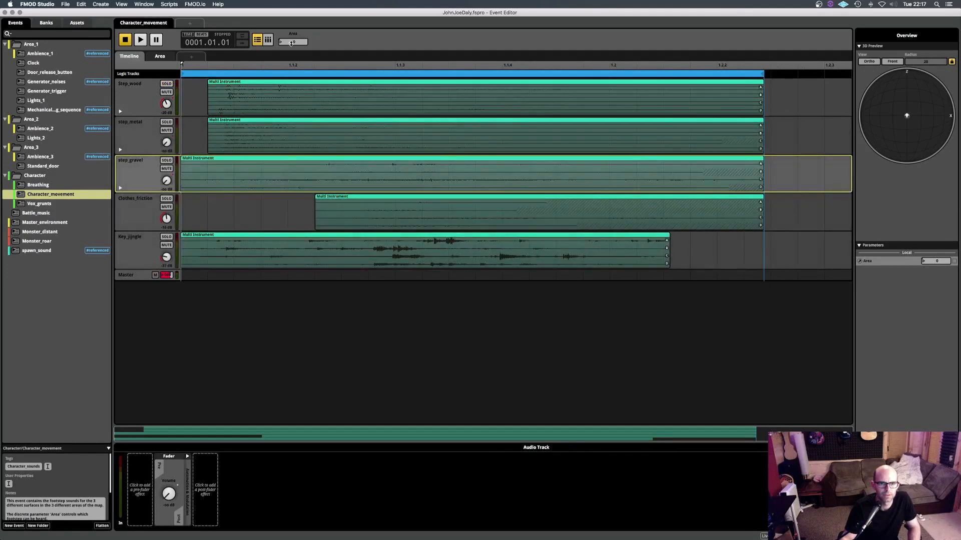
- Show the Area parameter sheet with the volume automation of the Step_wood, step_metal and step_gravel tracks
{"action": "left_click", "coordinate": [160, 56]}
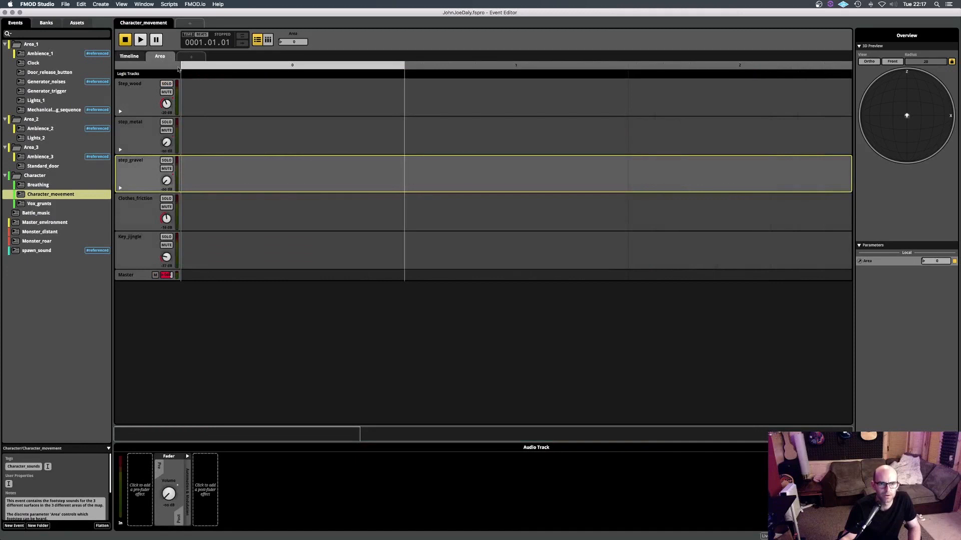
{"action": "left_click", "coordinate": [122, 115]}
{"action": "left_click", "coordinate": [120, 112]}
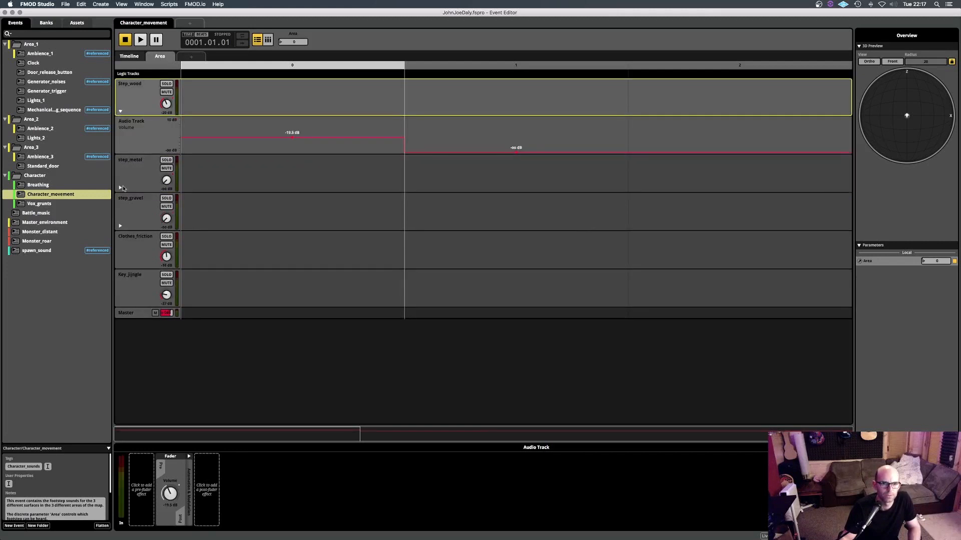
{"action": "left_click", "coordinate": [120, 187]}
{"action": "left_click", "coordinate": [120, 264]}
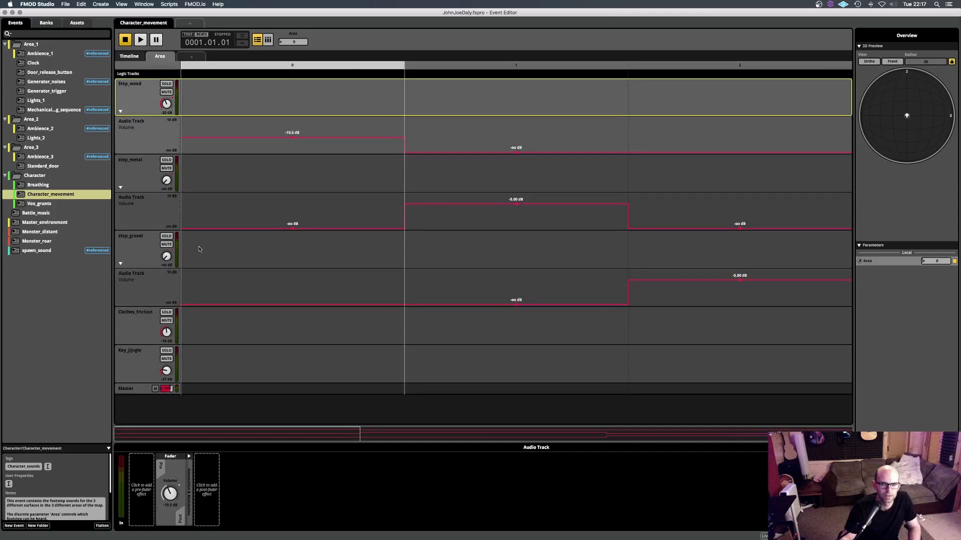
- Play the Character_movement event and switch the Area parameter from 0 to 1 and 2 to compare the footstep surfaces
{"action": "key", "text": "space"}
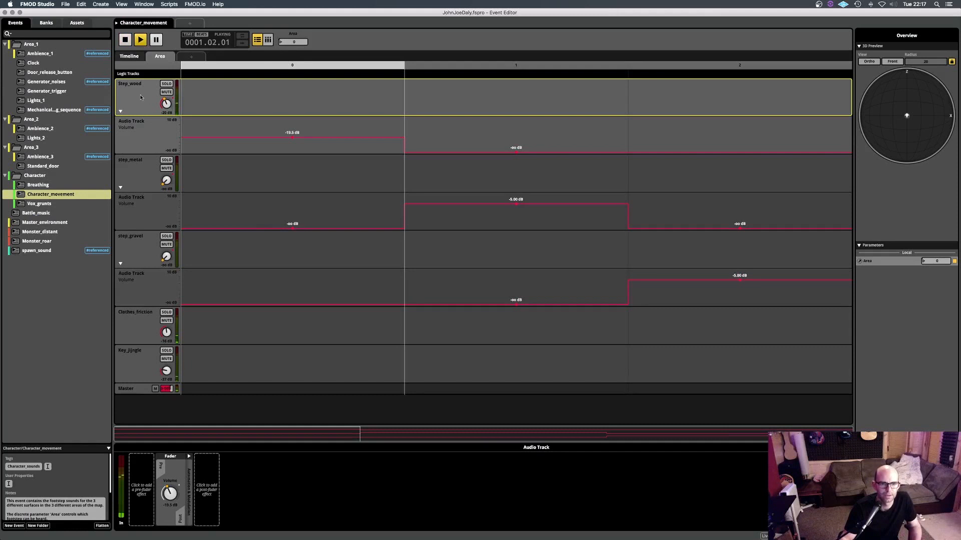
{"action": "left_click_drag", "start_coordinate": [293, 42], "coordinate": [294, 32]}
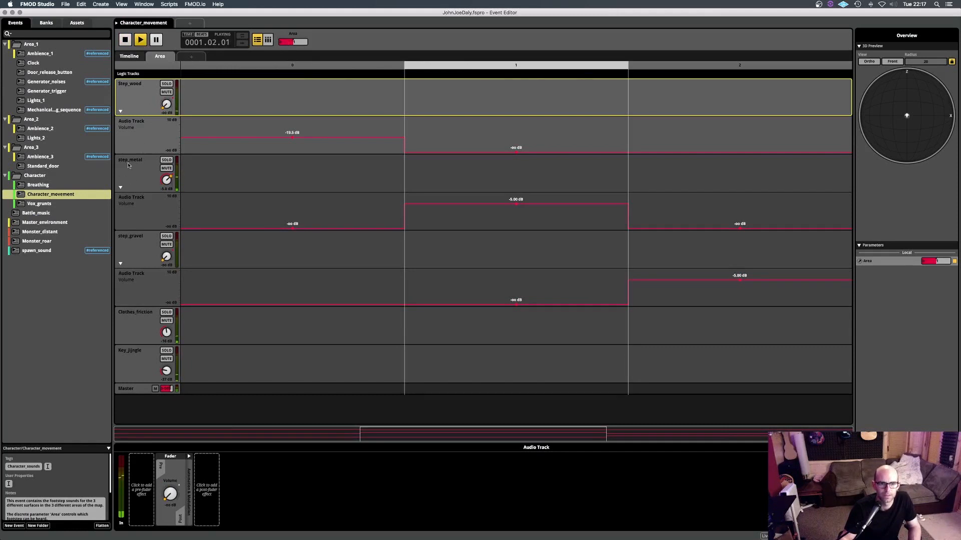
{"action": "left_click", "coordinate": [745, 68]}
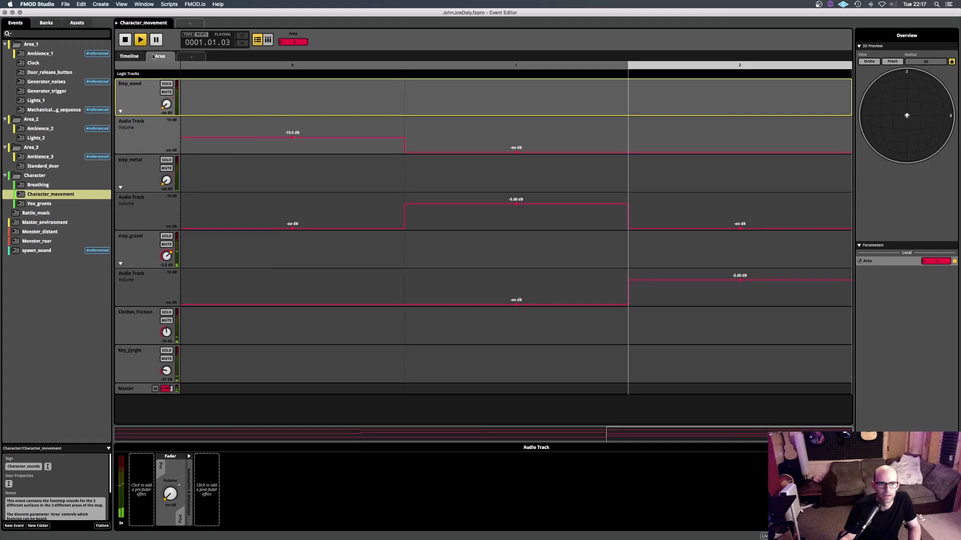
- Return to the event's timeline and audition the Clothes_friction and key jingle tracks in solo, then clear the solos
{"action": "left_click", "coordinate": [132, 57]}
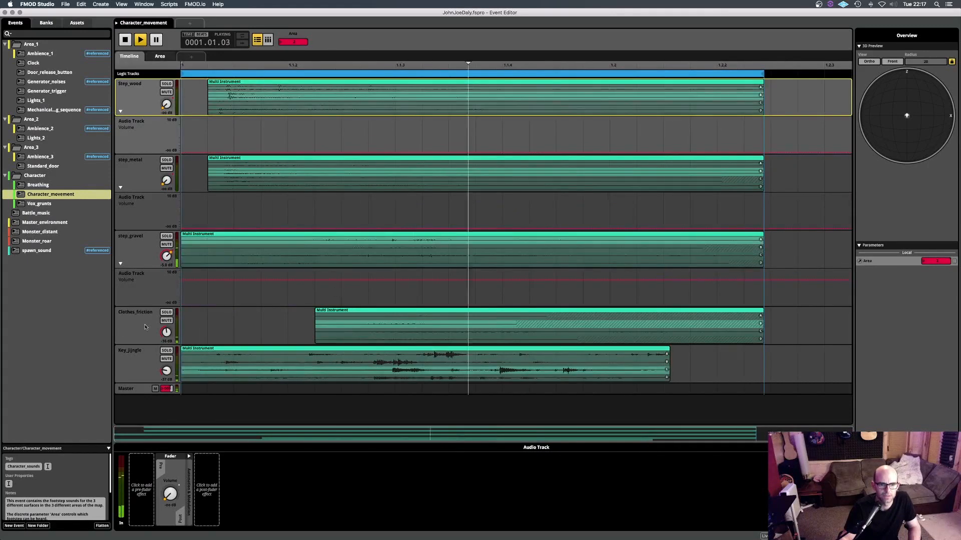
{"action": "left_click", "coordinate": [167, 313]}
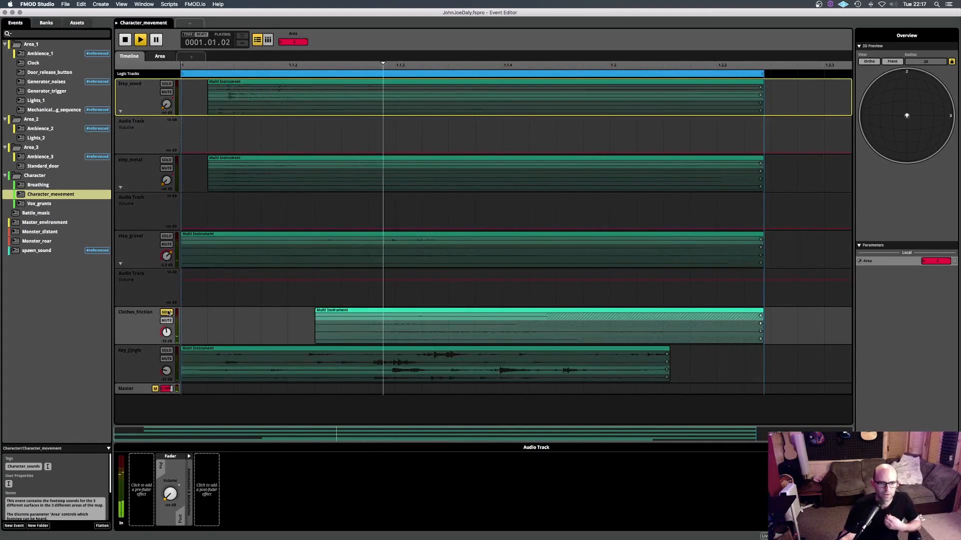
{"action": "left_click", "coordinate": [170, 352]}
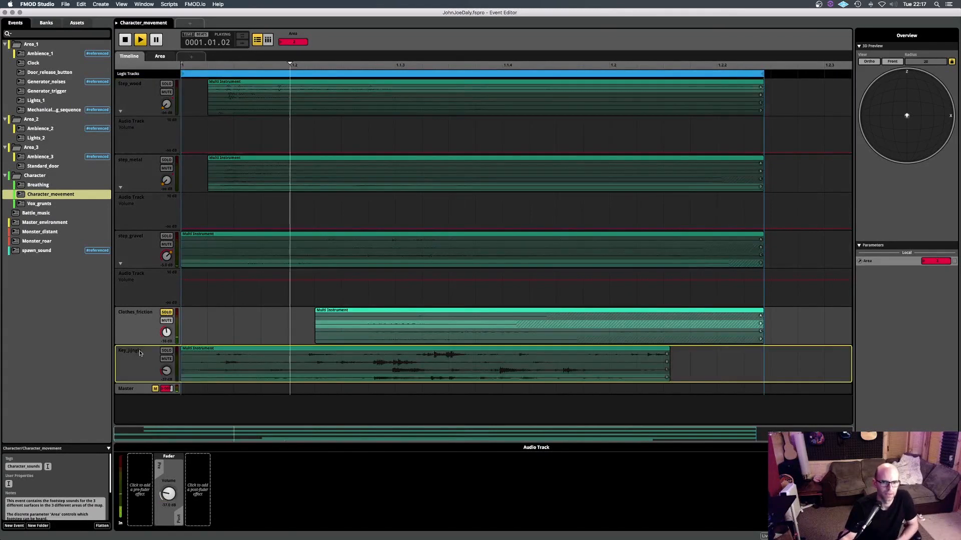
{"action": "left_click", "coordinate": [169, 353]}
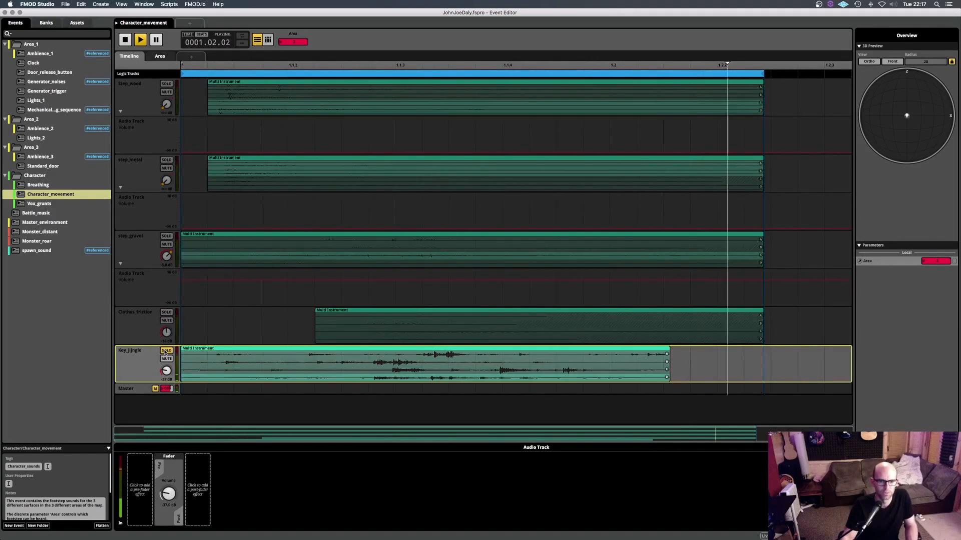
{"action": "left_click", "coordinate": [165, 351]}
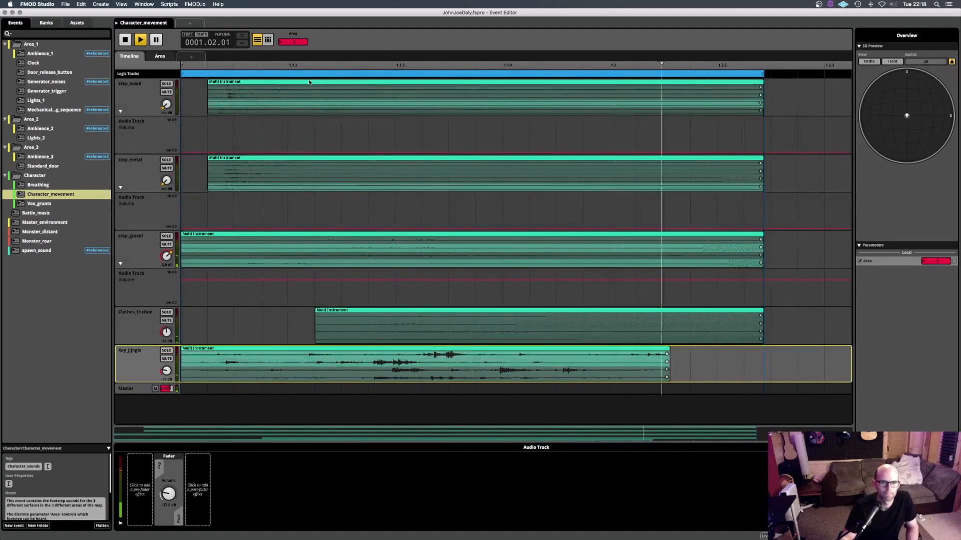
- Step the Area parameter down to 1 and 0 while listening to the full movement mix, then stop playback
{"action": "left_click_drag", "start_coordinate": [302, 42], "coordinate": [294, 41]}
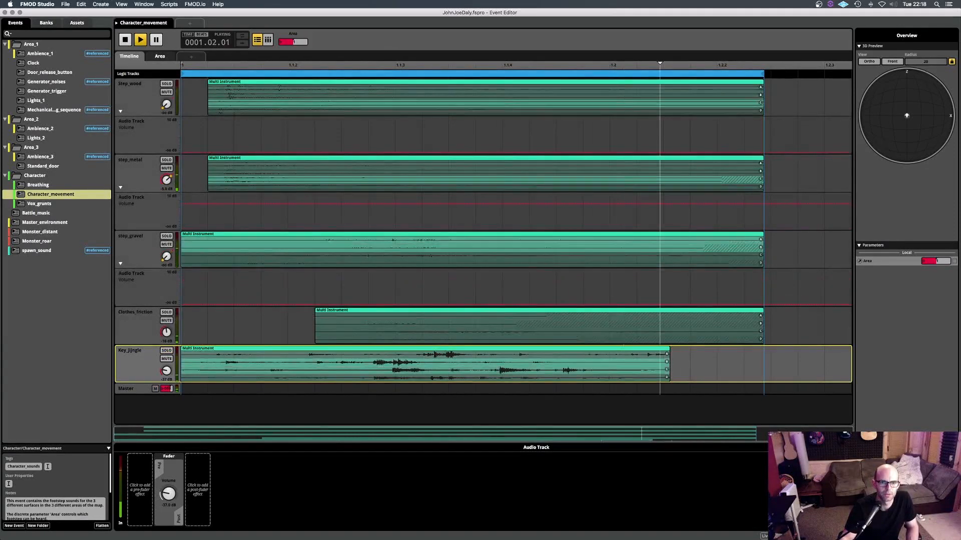
{"action": "left_click_drag", "start_coordinate": [301, 43], "coordinate": [300, 53]}
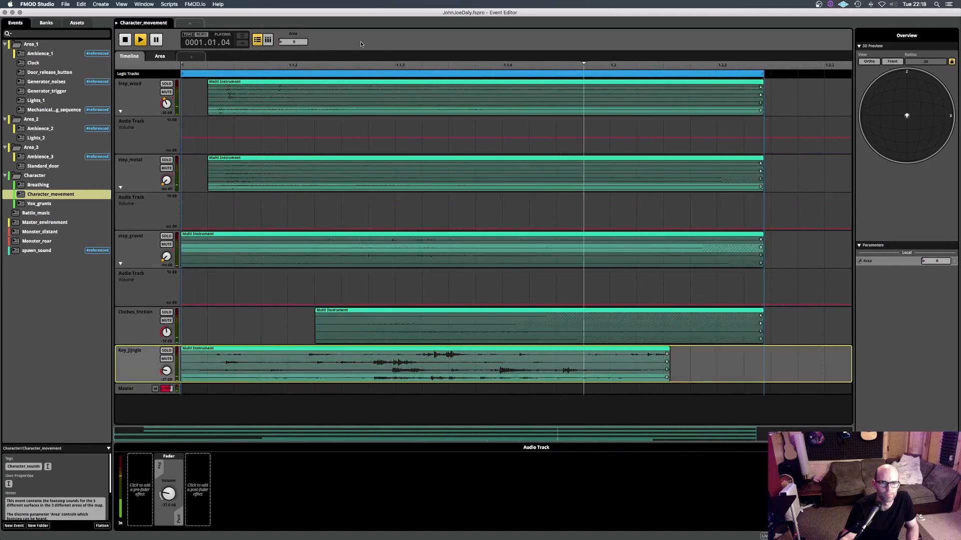
{"action": "key", "text": "space"}
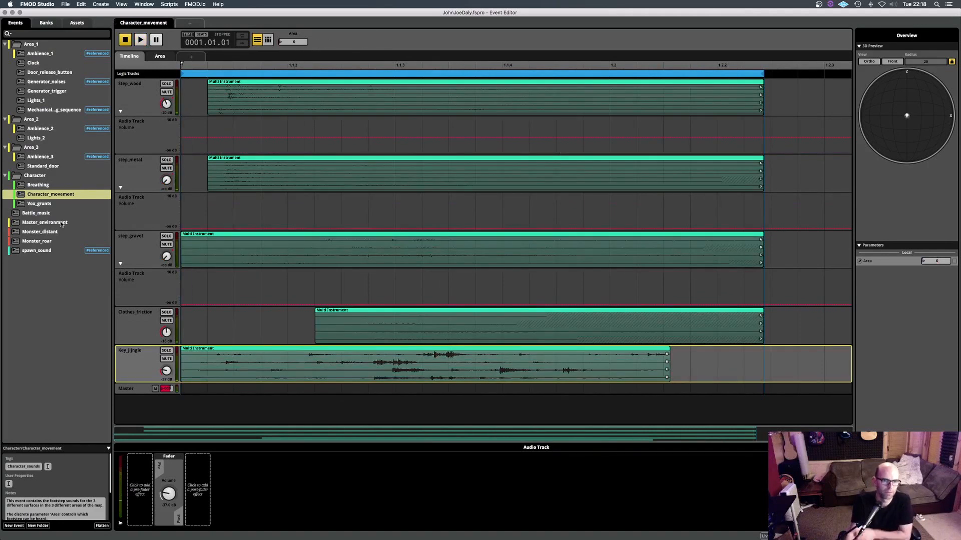
- Open the Vox_grunts event, show the grunts track's effects and sends, and play the sound
{"action": "left_click", "coordinate": [45, 205]}
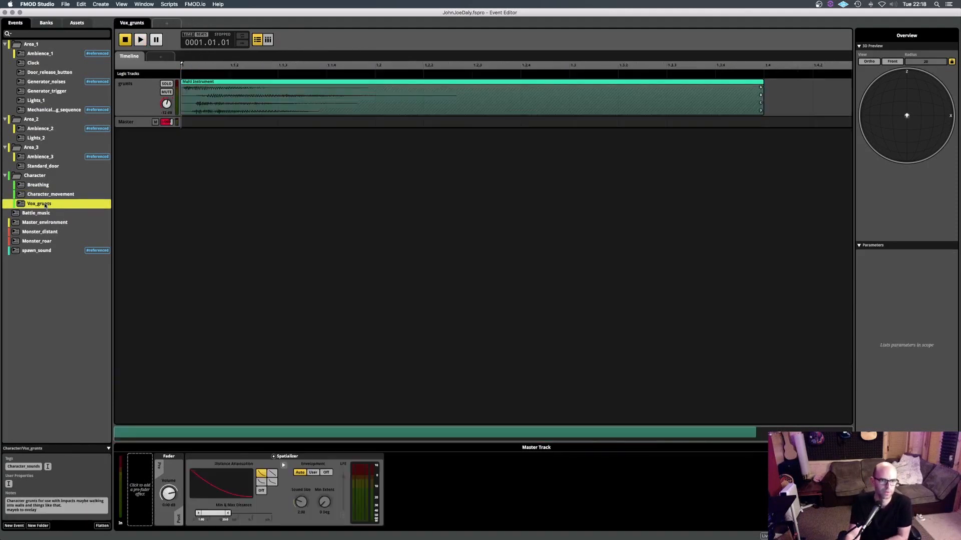
{"action": "left_click", "coordinate": [142, 96]}
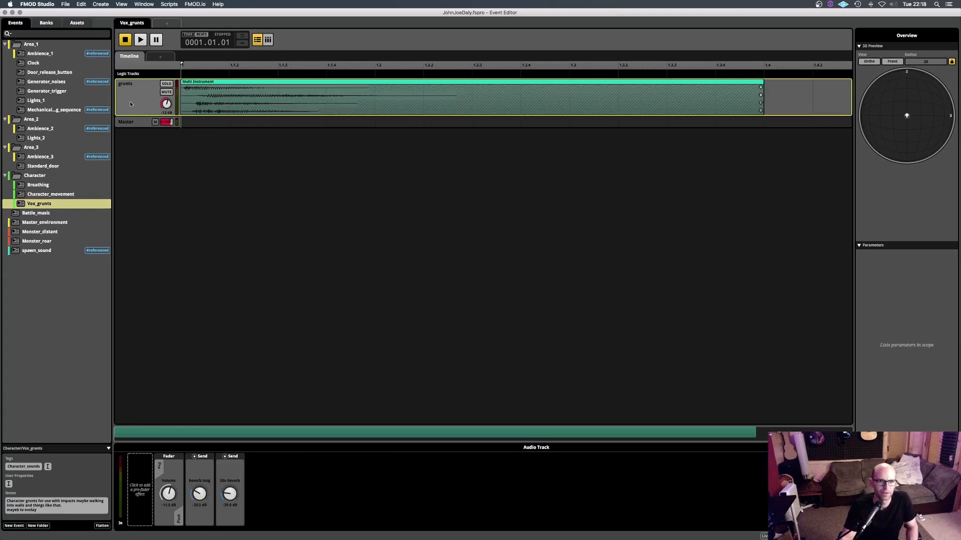
{"action": "key", "text": "space"}
{"action": "key", "text": "space"}
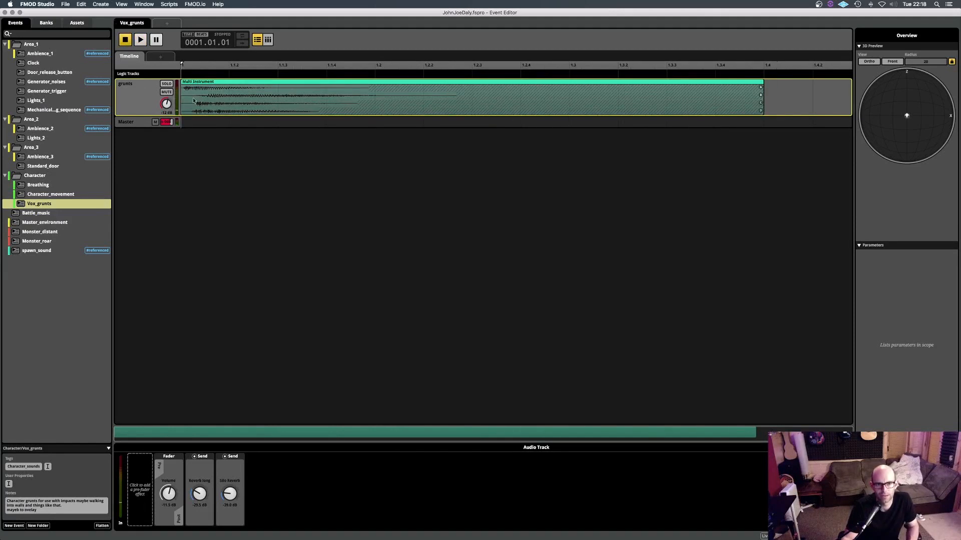
- Replay the grunts and inspect the multi instrument's playlist and random pitch and volume modulation
{"action": "key", "text": "space"}
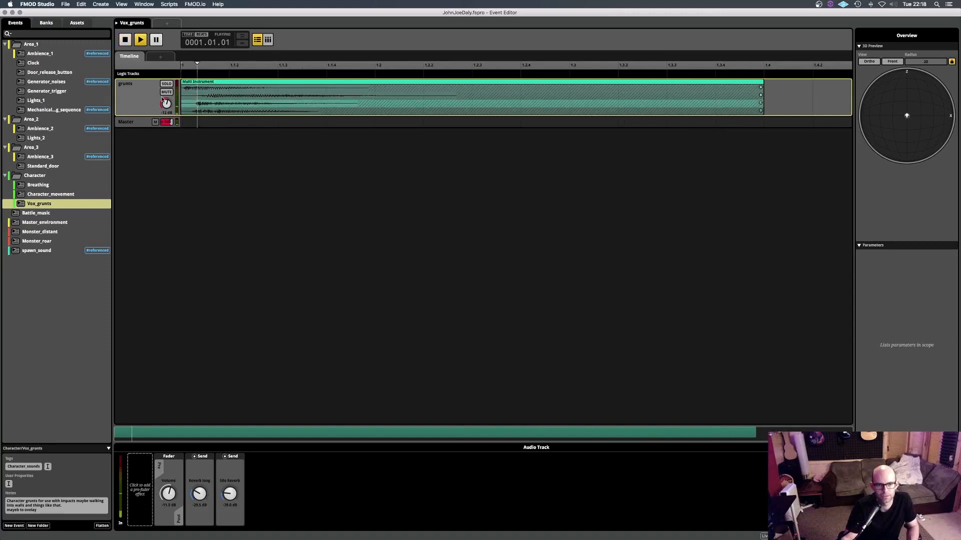
{"action": "left_click", "coordinate": [246, 101]}
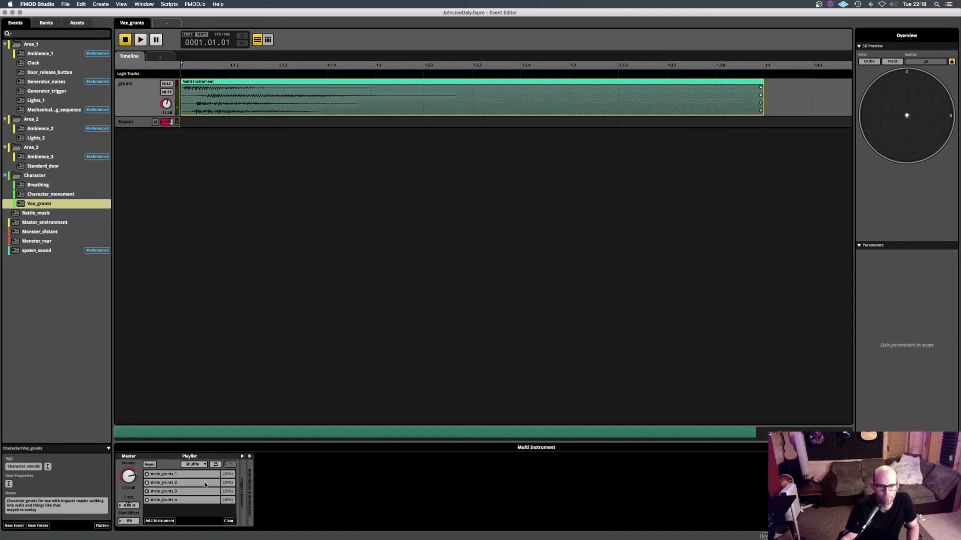
{"action": "left_click", "coordinate": [250, 457]}
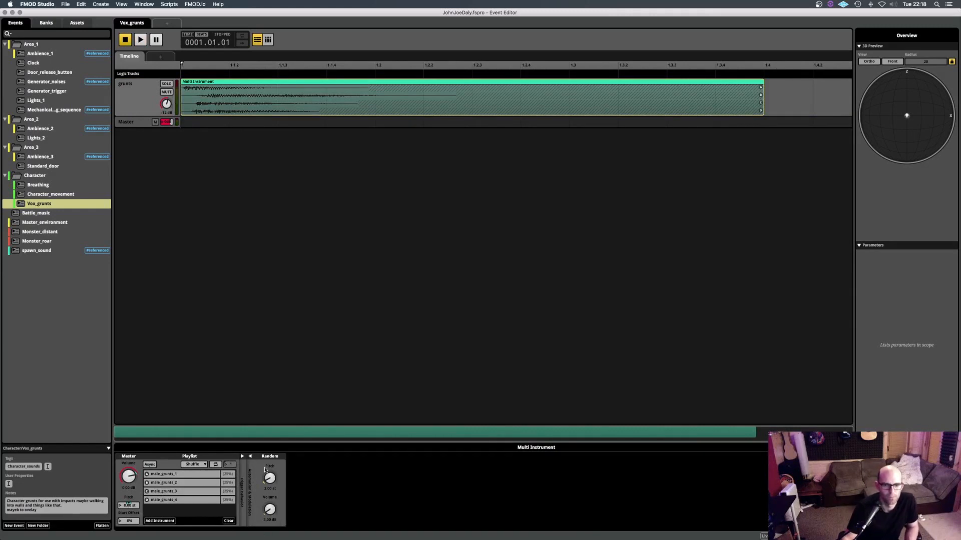
- View the Battle_music event and open the Master_environment event
{"action": "left_click", "coordinate": [36, 213]}
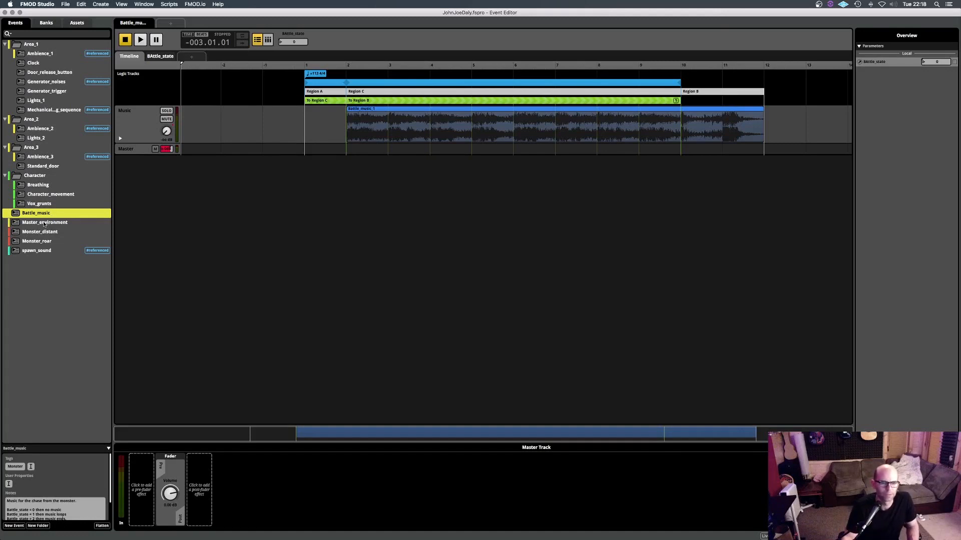
{"action": "left_click", "coordinate": [50, 223]}
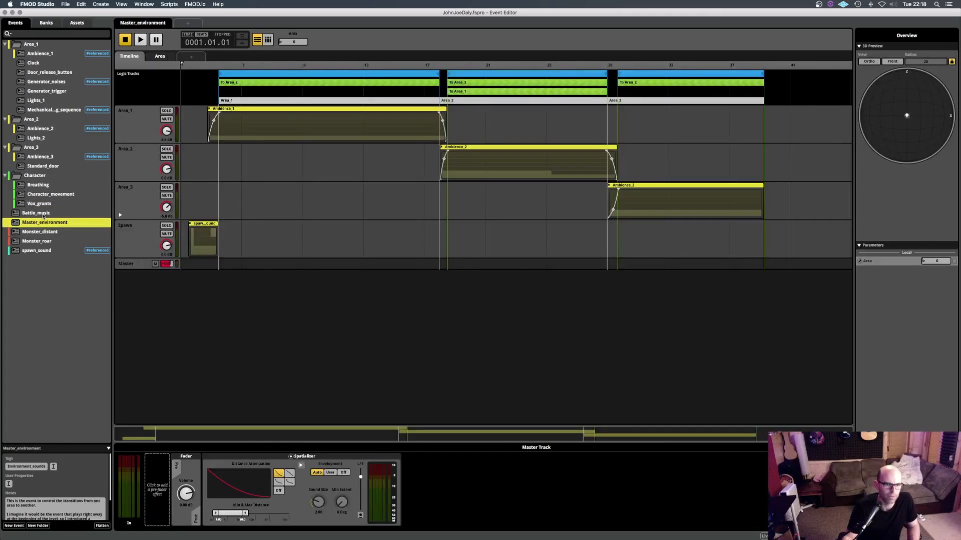
- Open the Battle_music event, play it from Region A and raise the Battle_state parameter to 1 and 2 while listening
{"action": "left_click", "coordinate": [43, 215]}
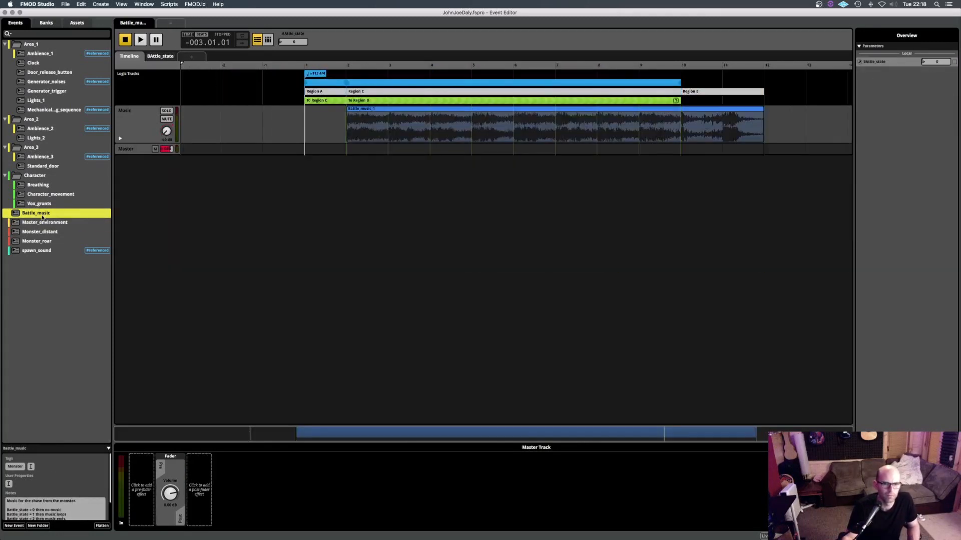
{"action": "left_click", "coordinate": [312, 66]}
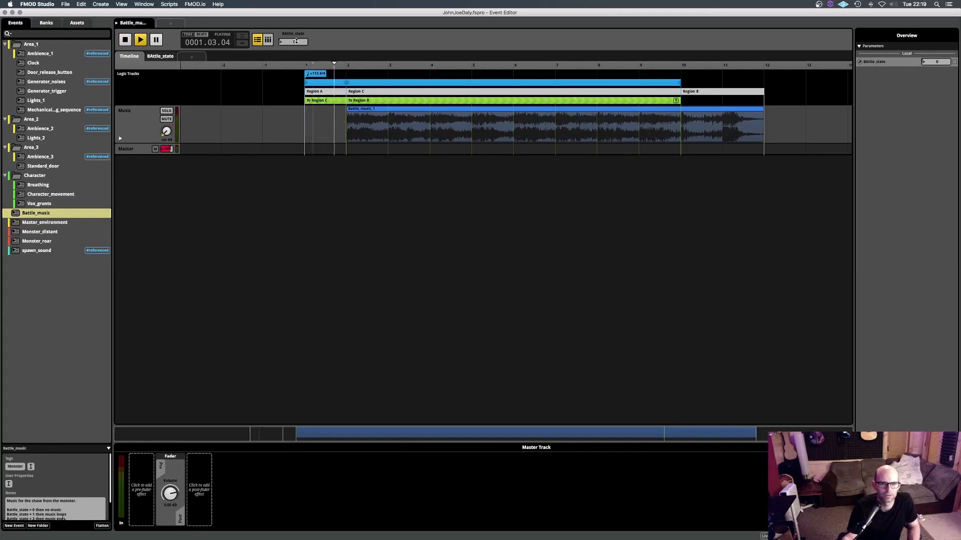
{"action": "left_click", "coordinate": [162, 57]}
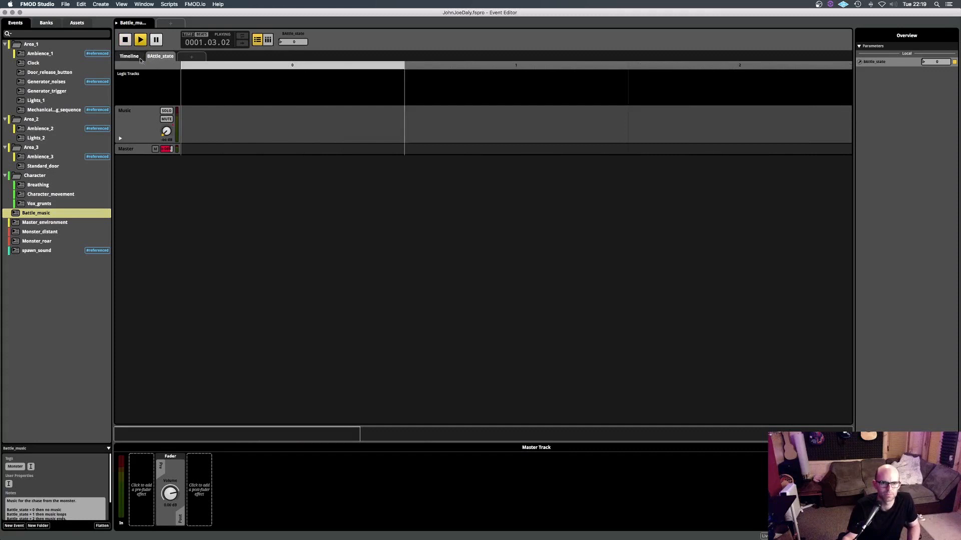
{"action": "left_click", "coordinate": [524, 68]}
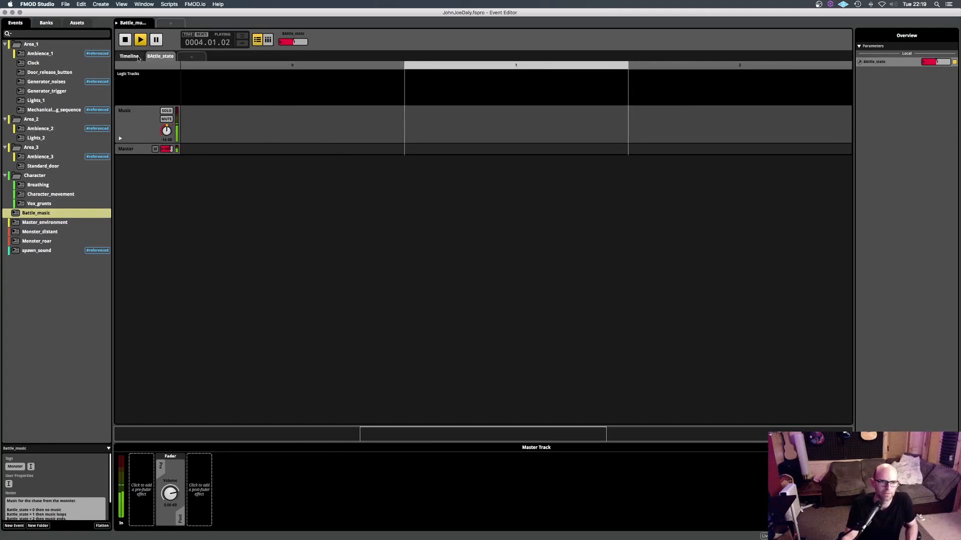
{"action": "left_click", "coordinate": [130, 56]}
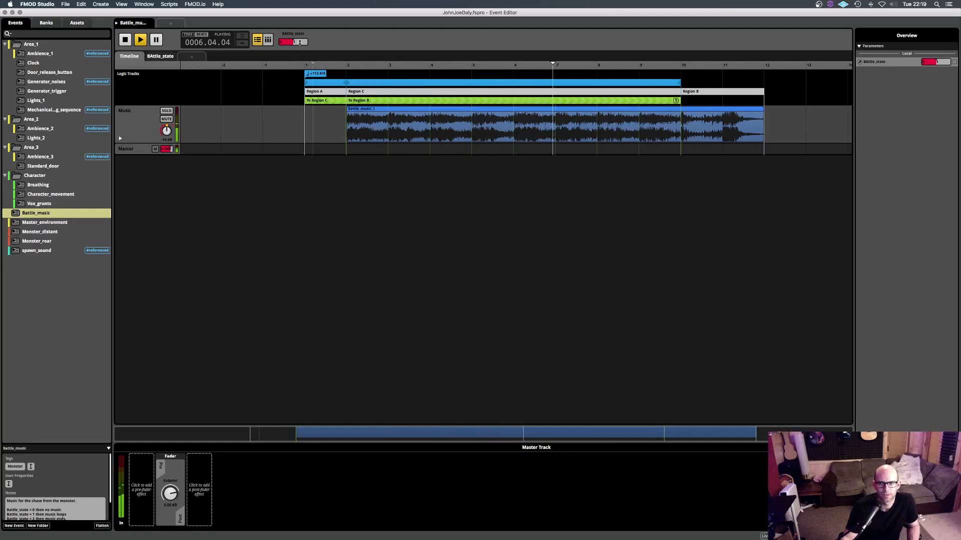
{"action": "left_click_drag", "start_coordinate": [299, 42], "coordinate": [306, 42]}
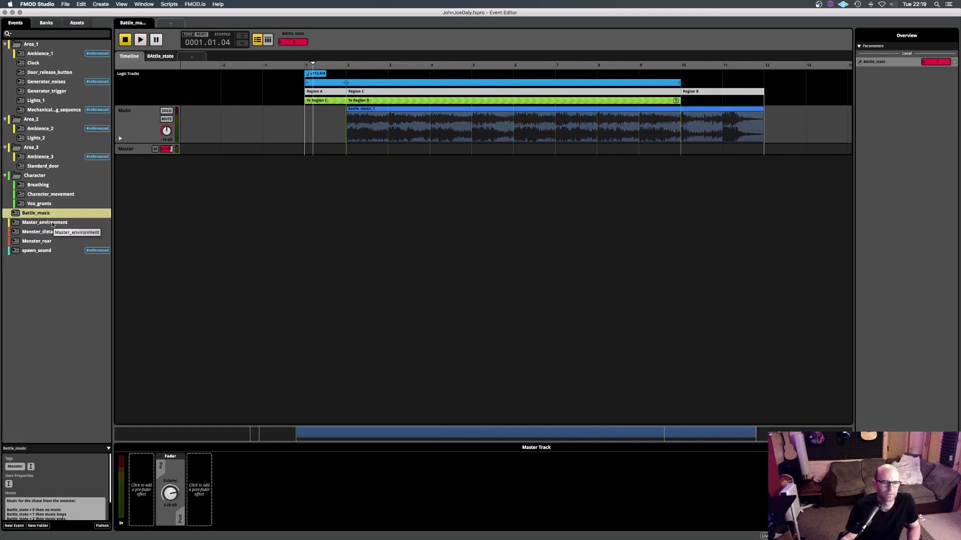
- Open the Master_environment event and play its opening, first with all tracks and again with the Spawn track soloed
{"action": "left_click", "coordinate": [52, 223]}
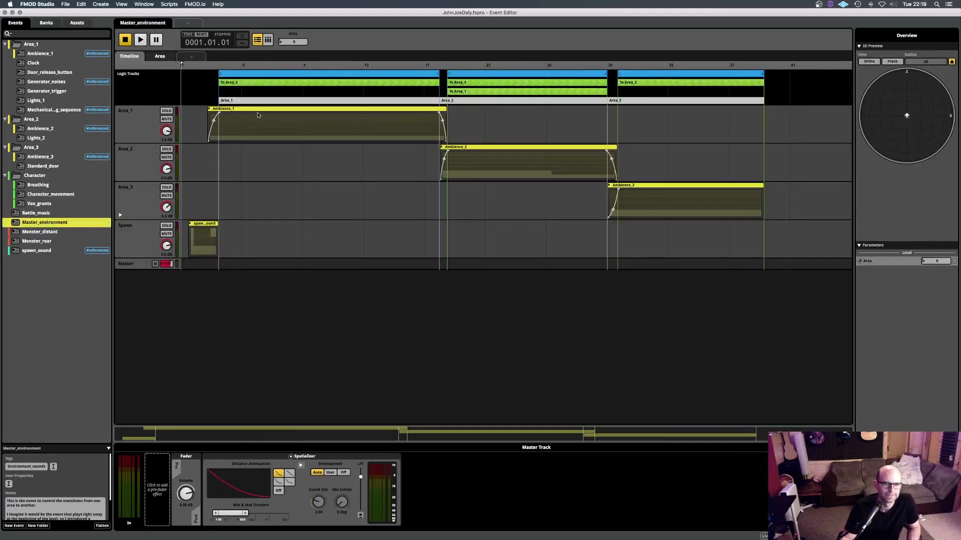
{"action": "left_click_drag", "start_coordinate": [189, 66], "coordinate": [186, 71]}
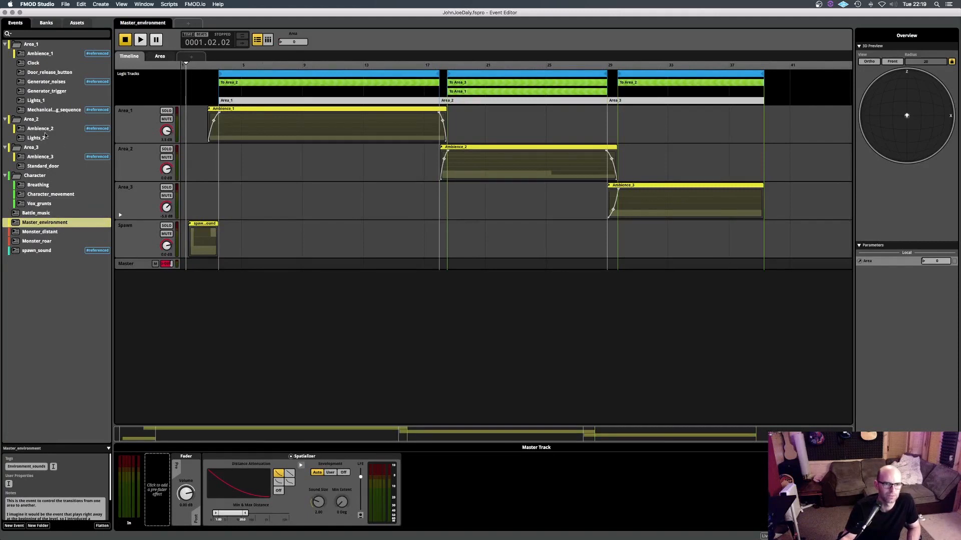
{"action": "key", "text": "space"}
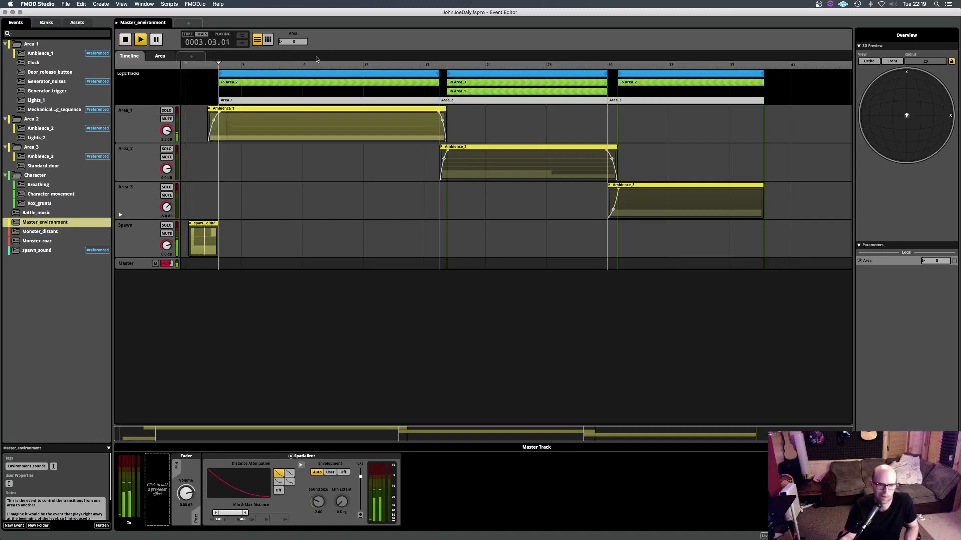
{"action": "key", "text": "space"}
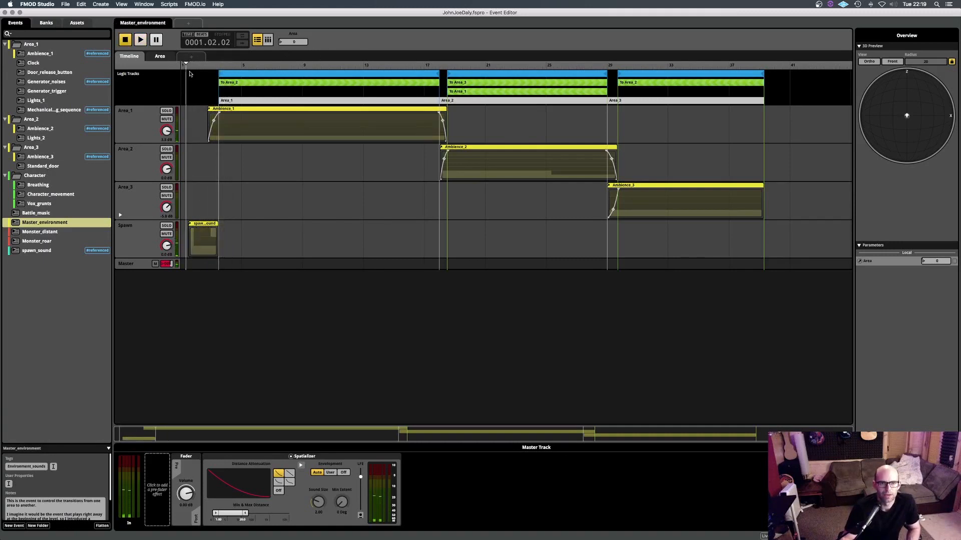
{"action": "left_click", "coordinate": [156, 241]}
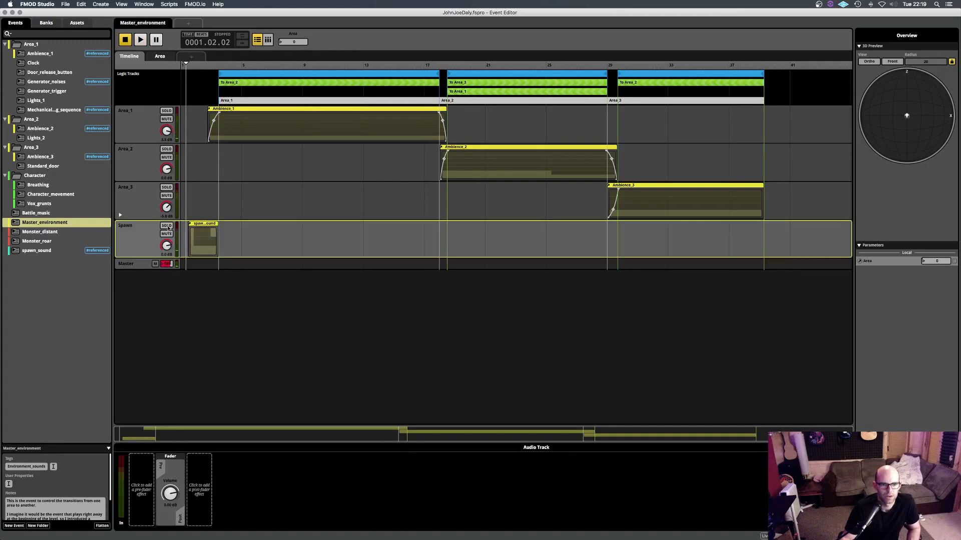
{"action": "left_click", "coordinate": [167, 226]}
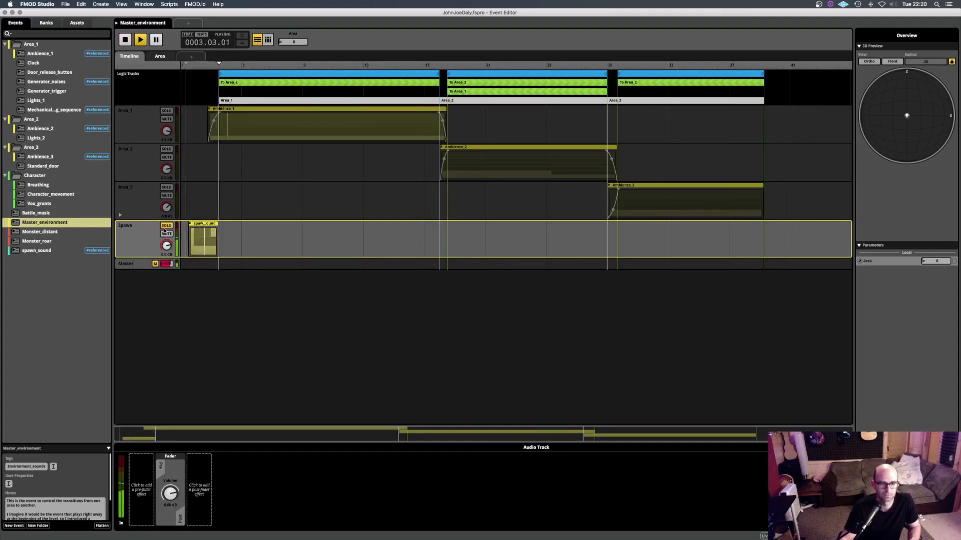
{"action": "key", "text": "space"}
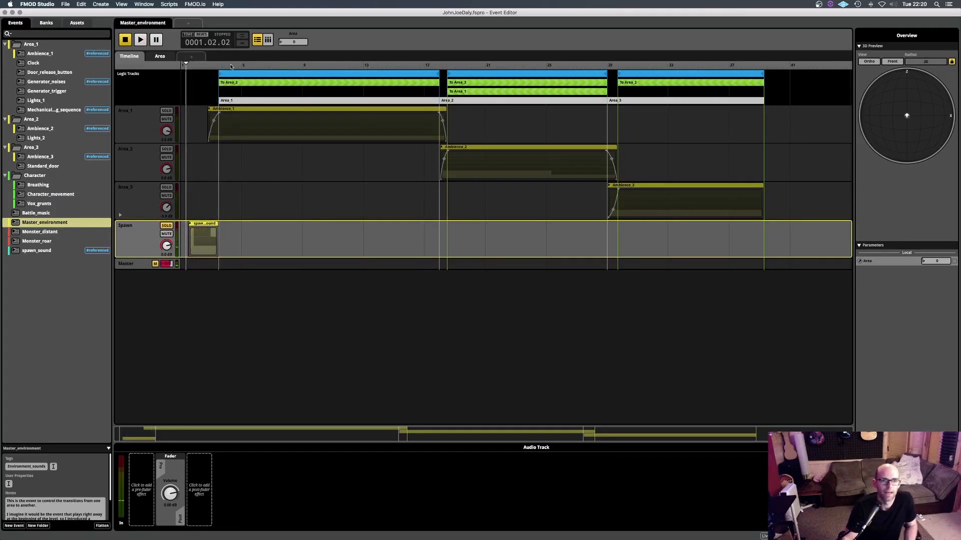
- Play Master_environment from just before Area_1, inspect the To Area_2 transition's conditions and set the Area parameter to 1
{"action": "left_click", "coordinate": [216, 65]}
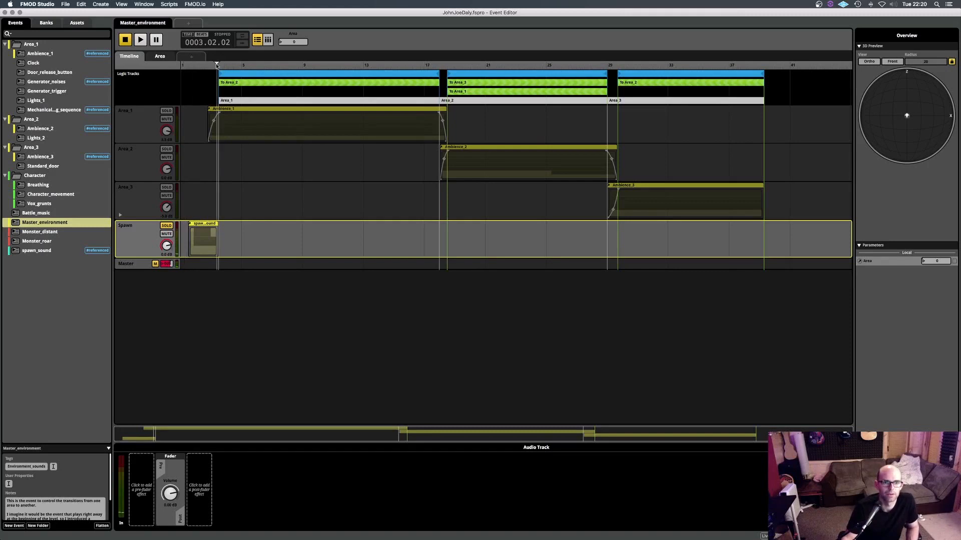
{"action": "key", "text": "space"}
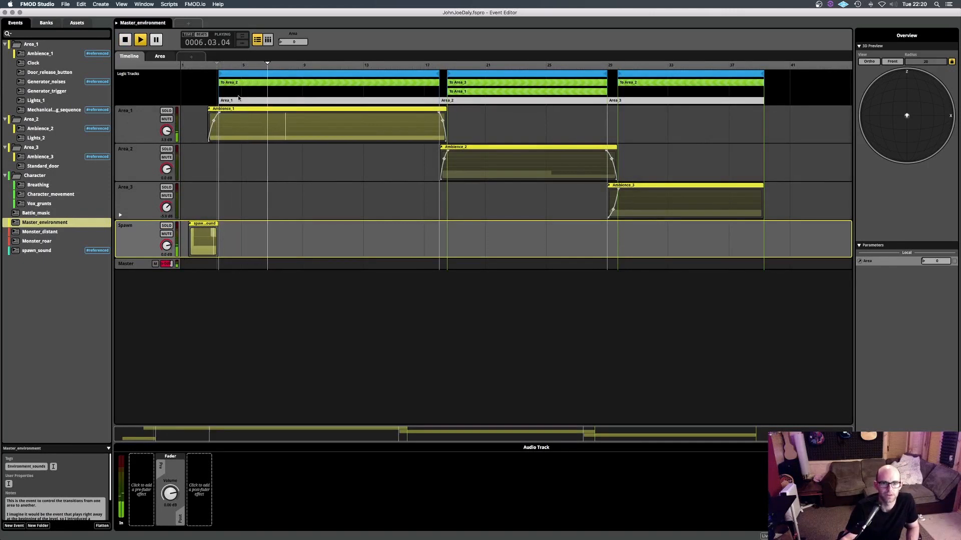
{"action": "left_click", "coordinate": [236, 85]}
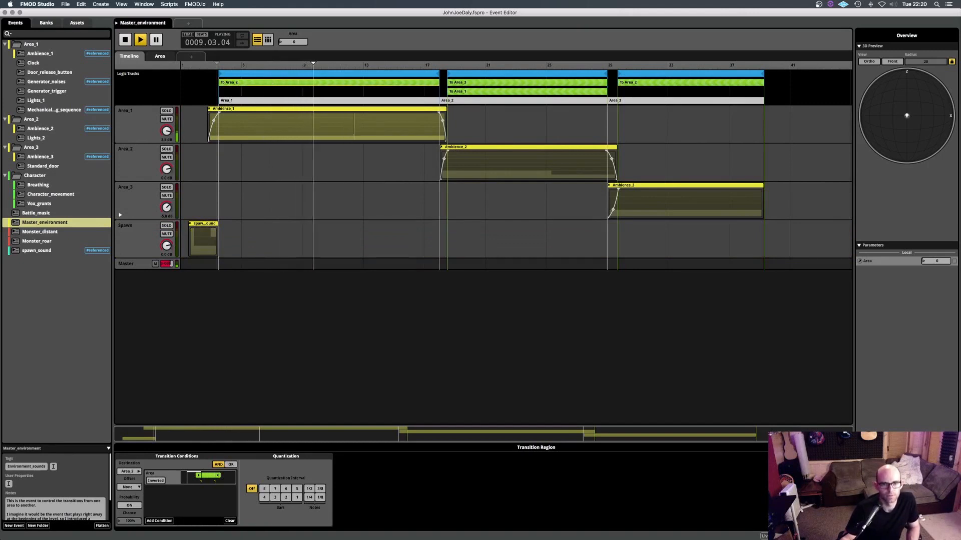
{"action": "left_click", "coordinate": [290, 42]}
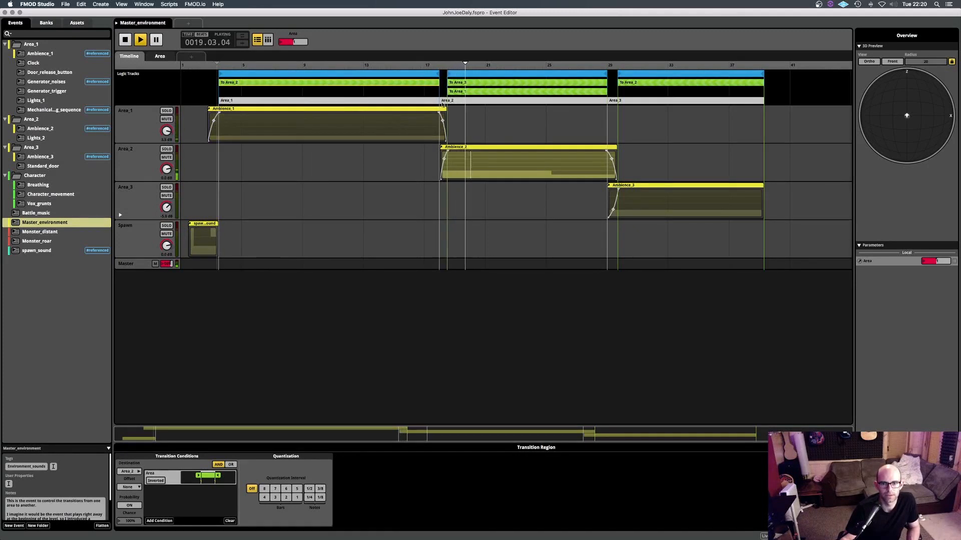
- Inspect the Area_2 region and To Area_3 transition, listen with Area at 2 and back at 1, and stop playback
{"action": "left_click", "coordinate": [440, 100]}
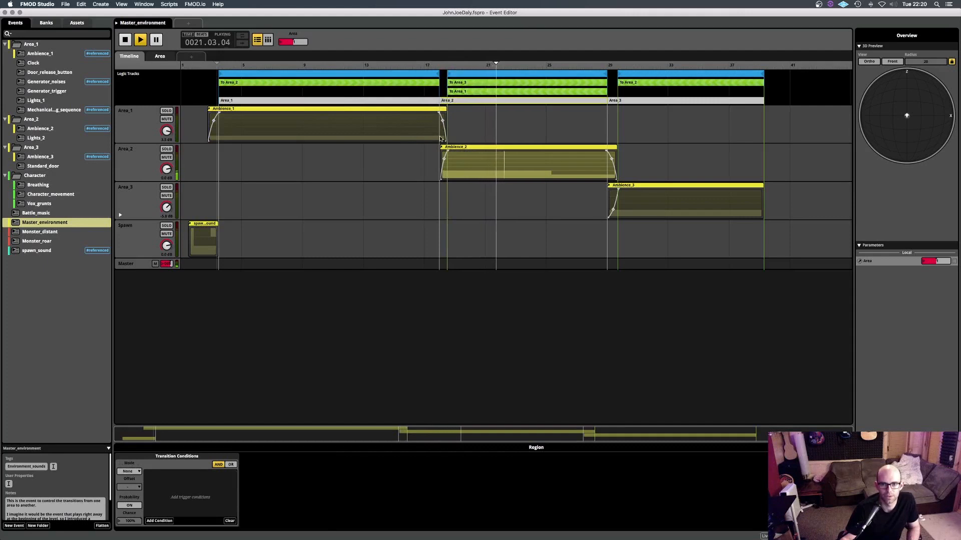
{"action": "left_click", "coordinate": [468, 84]}
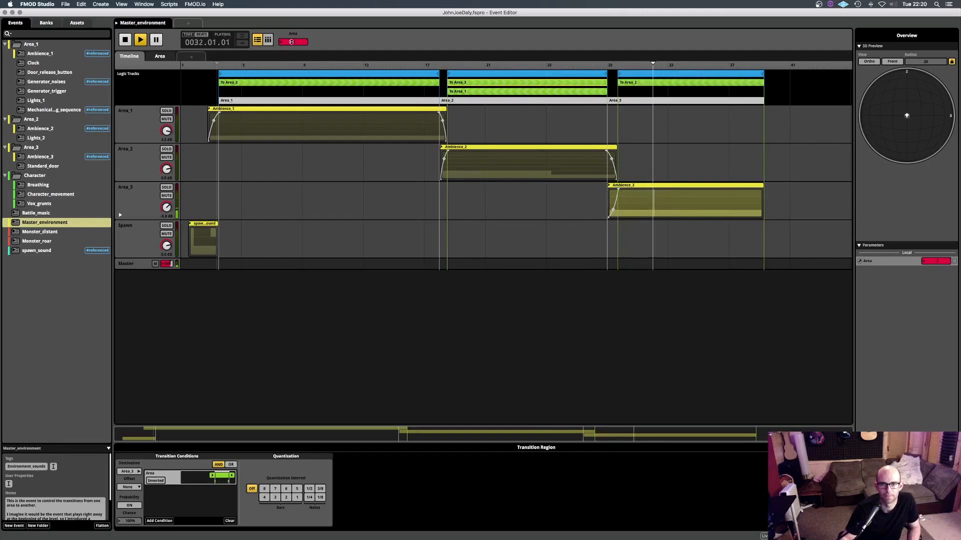
{"action": "left_click_drag", "start_coordinate": [291, 41], "coordinate": [320, 70]}
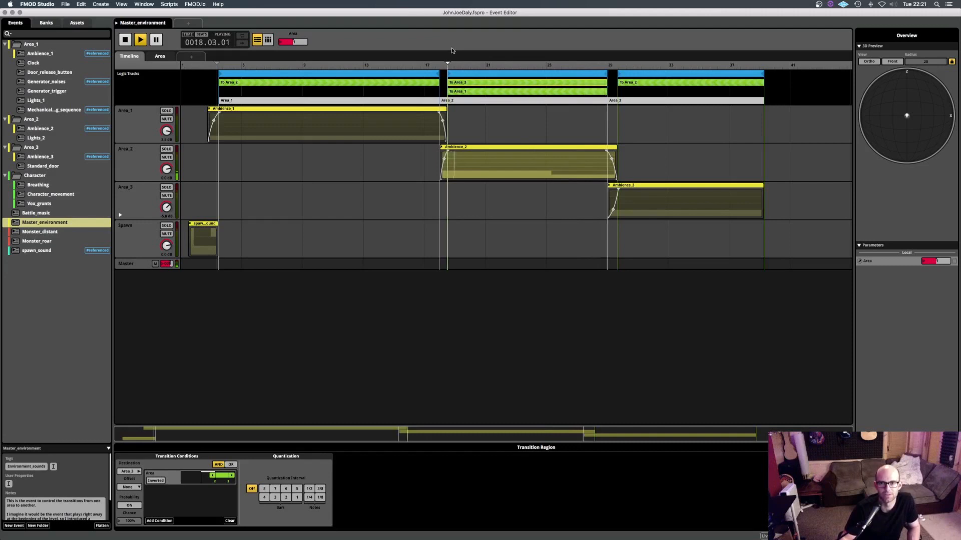
{"action": "key", "text": "space"}
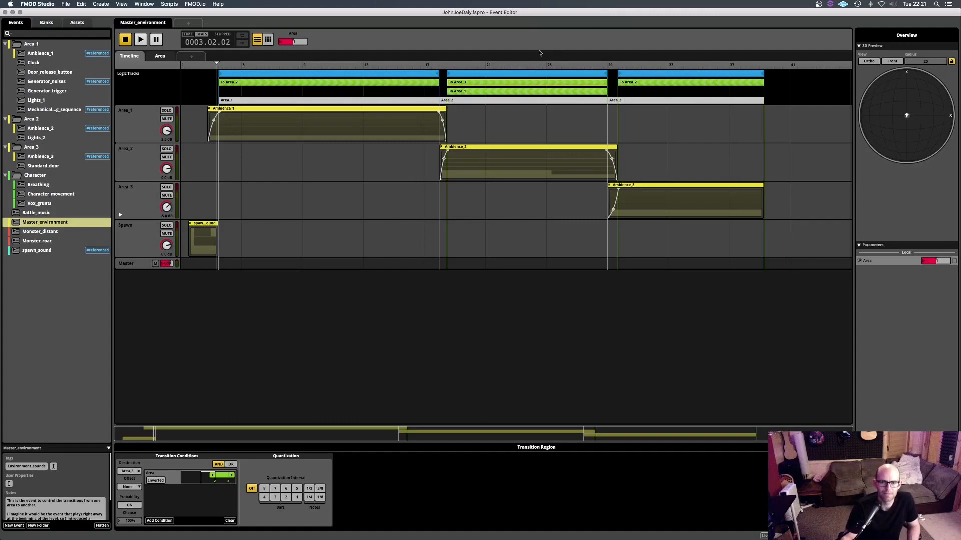
- Play the Monster_distant event and show the Roars track's send automation over Distance and the master track's effects
{"action": "left_click", "coordinate": [40, 232]}
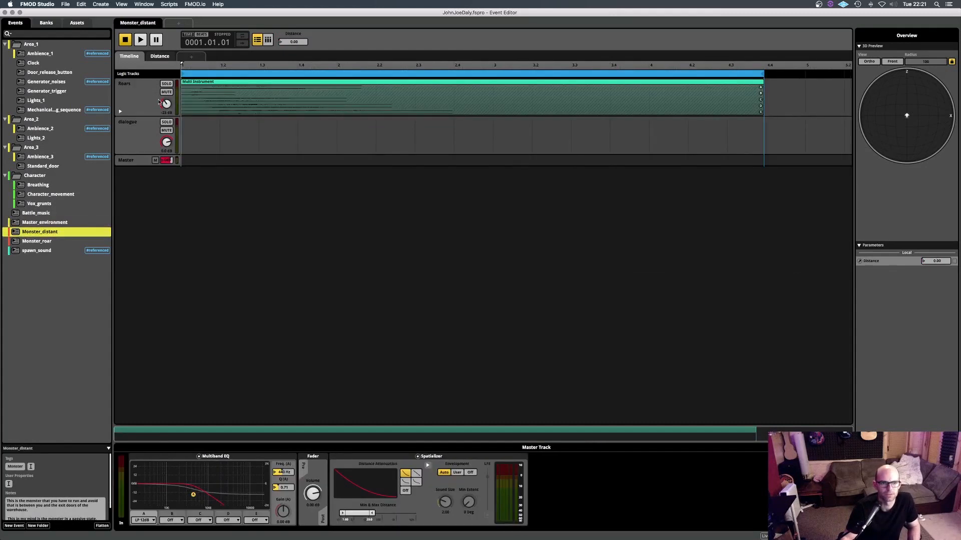
{"action": "left_click", "coordinate": [136, 95]}
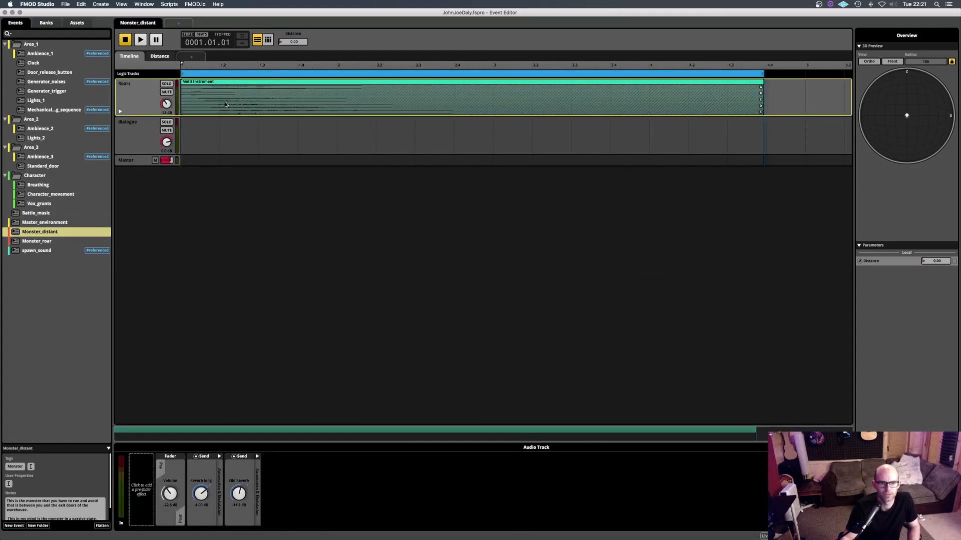
{"action": "key", "text": "space"}
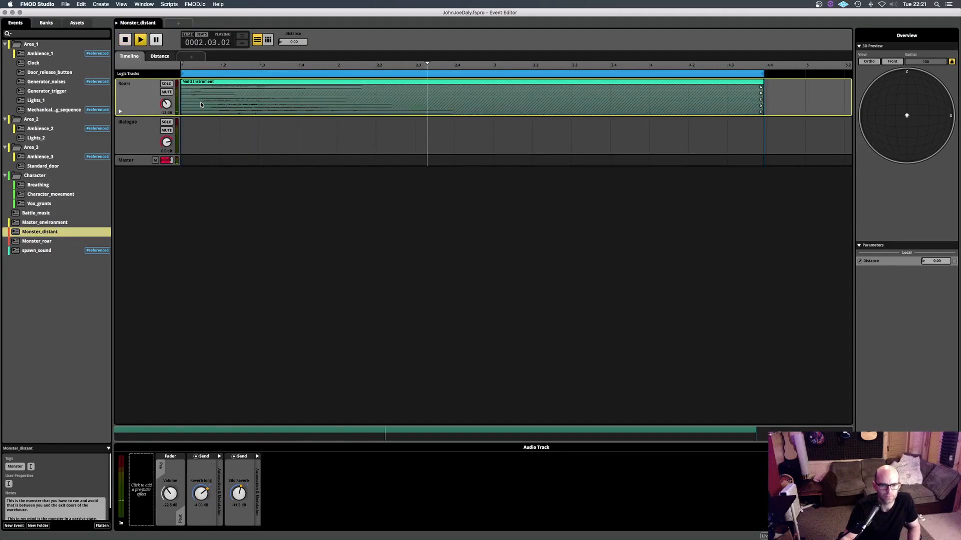
{"action": "left_click", "coordinate": [159, 56]}
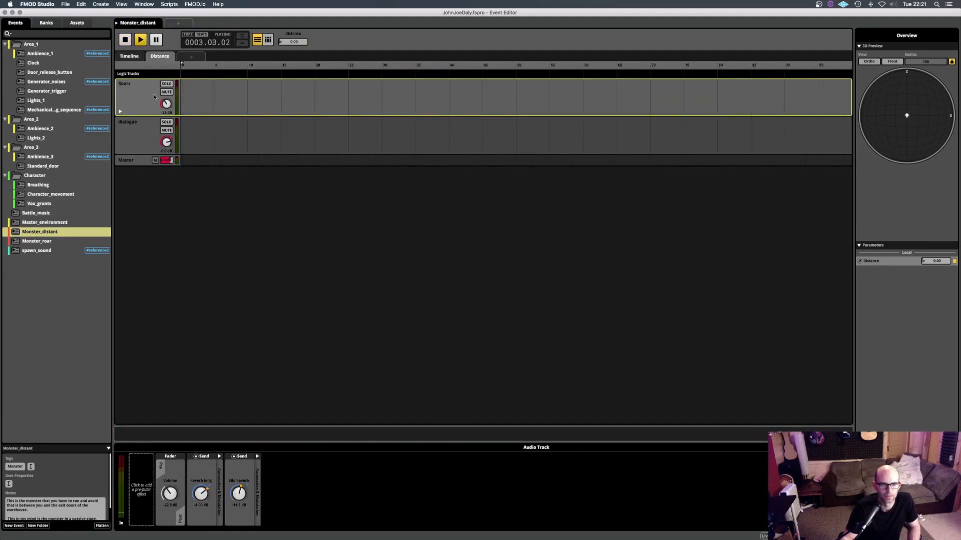
{"action": "left_click", "coordinate": [121, 111]}
{"action": "key", "text": "space"}
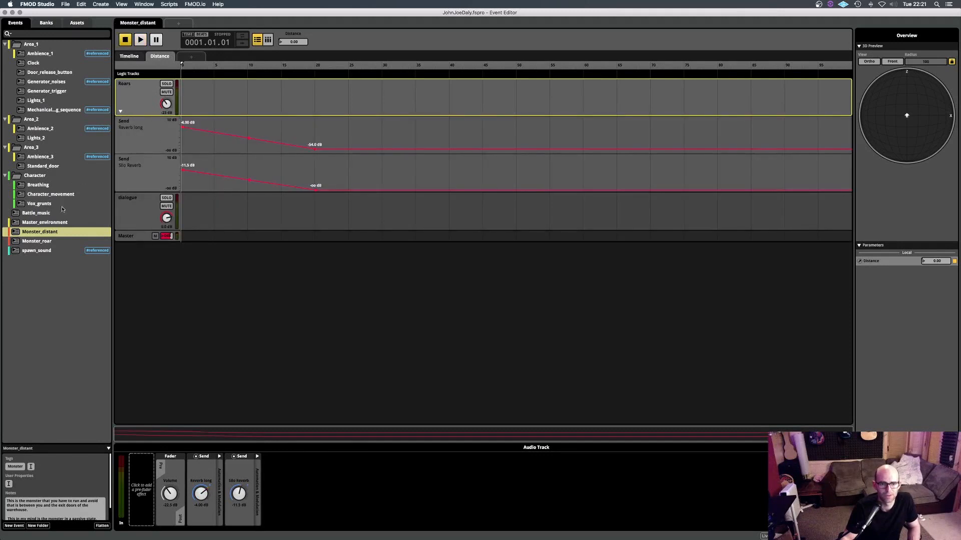
{"action": "left_click", "coordinate": [133, 235]}
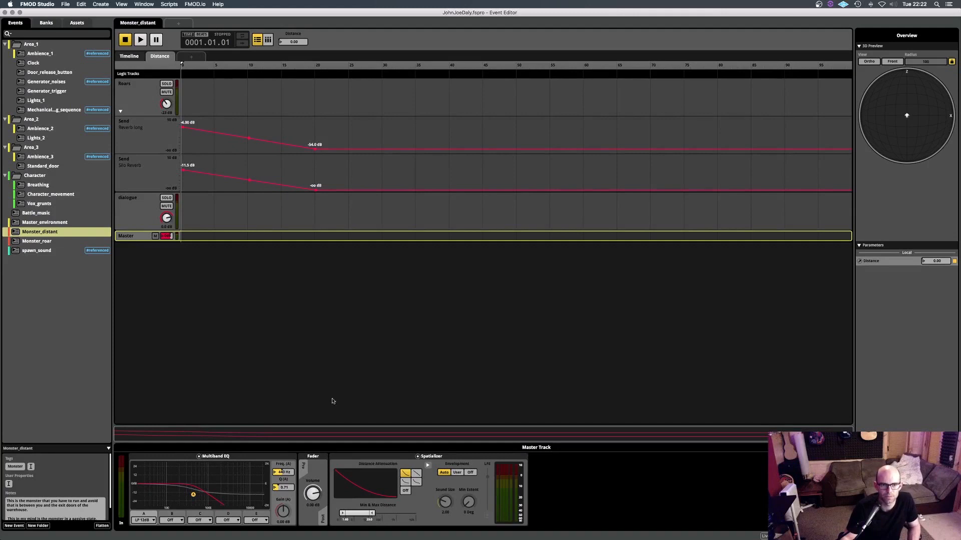
{"action": "key", "text": "space"}
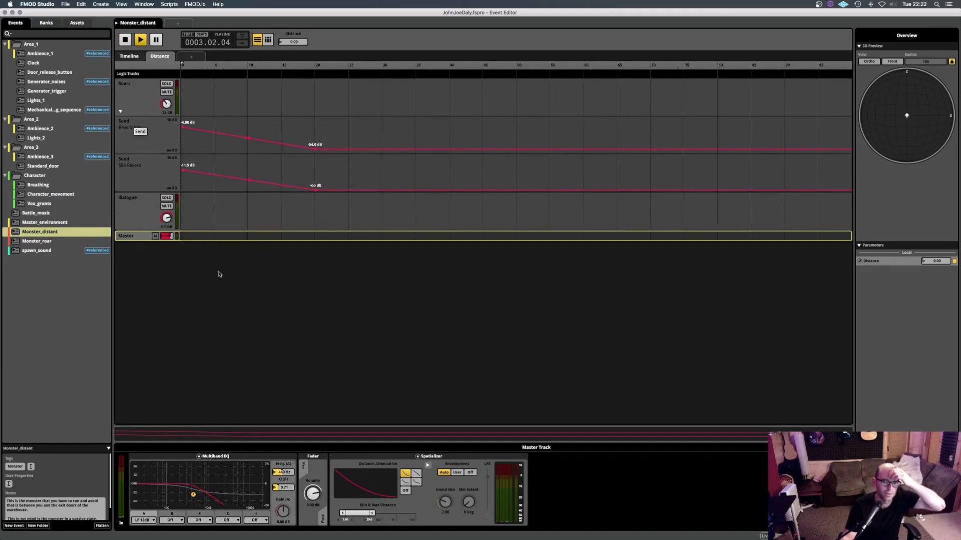
- Inspect the Roars multi instrument's playlist, audition the monster_laugh sound and return to the Distance automation
{"action": "left_click", "coordinate": [130, 56]}
{"action": "left_click", "coordinate": [280, 99]}
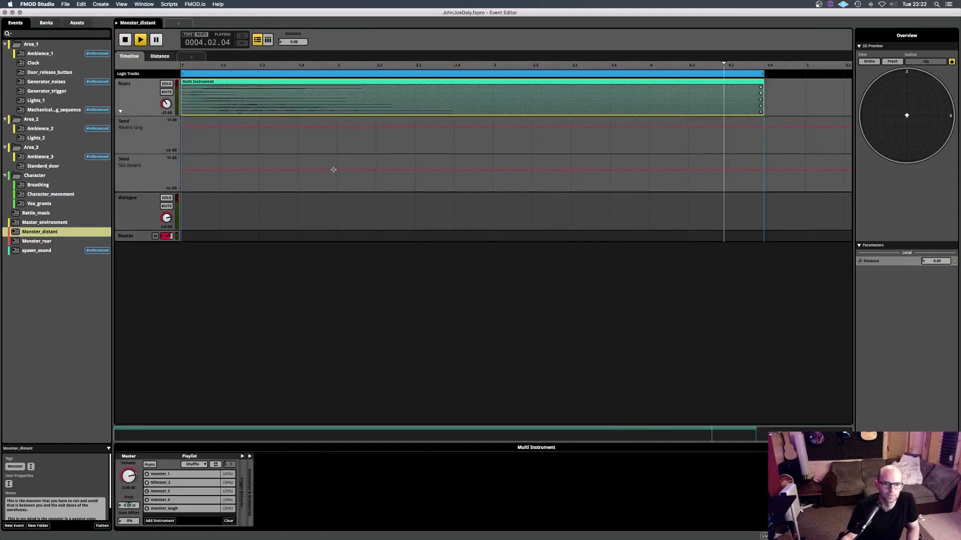
{"action": "left_click", "coordinate": [174, 509]}
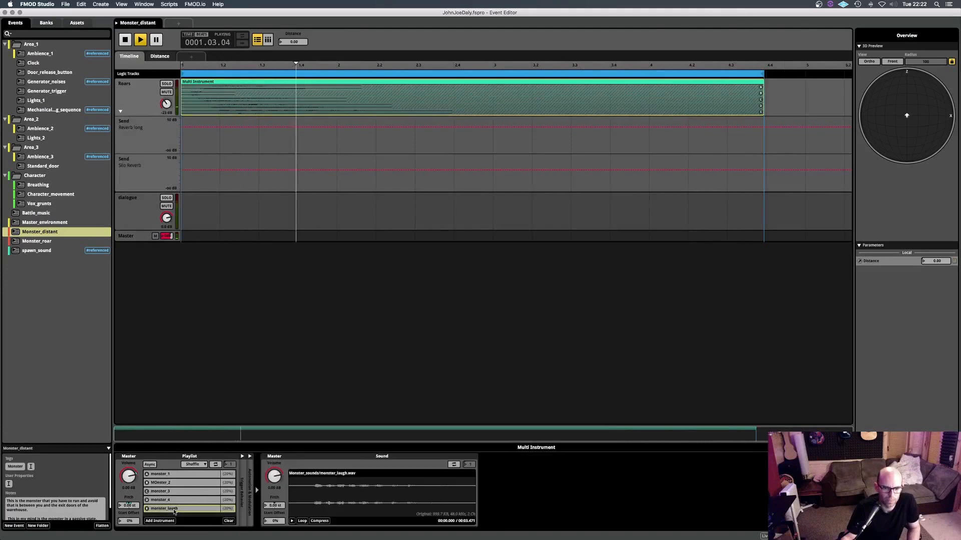
{"action": "key", "text": "space"}
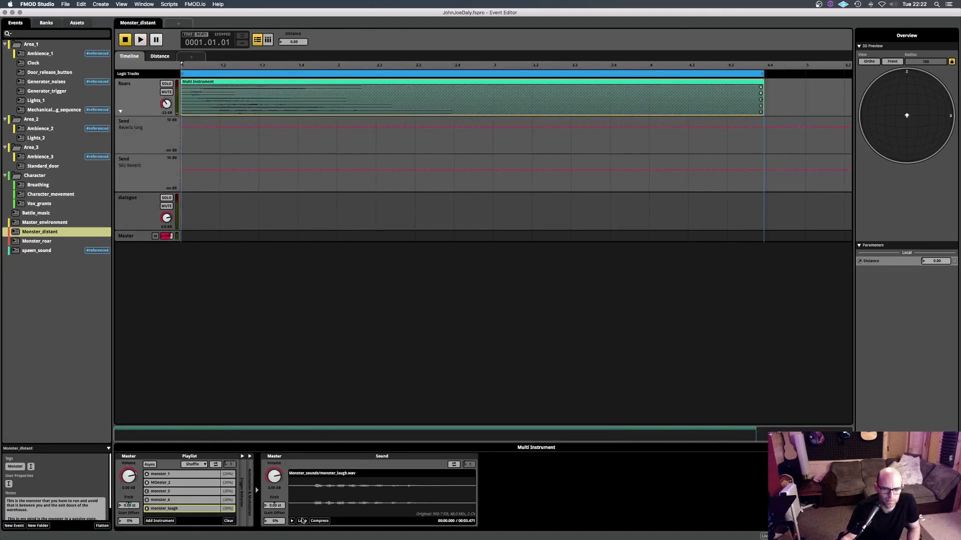
{"action": "left_click", "coordinate": [291, 521]}
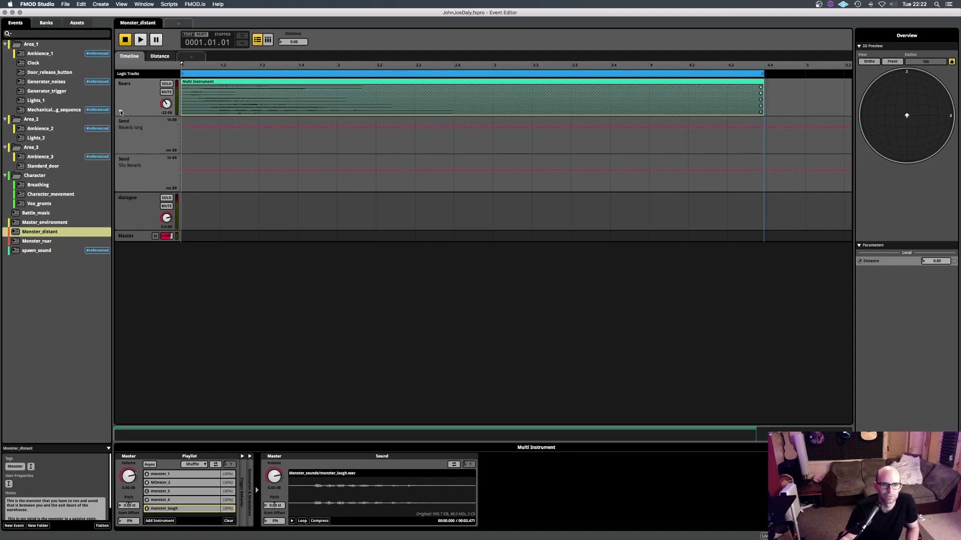
{"action": "left_click", "coordinate": [158, 58]}
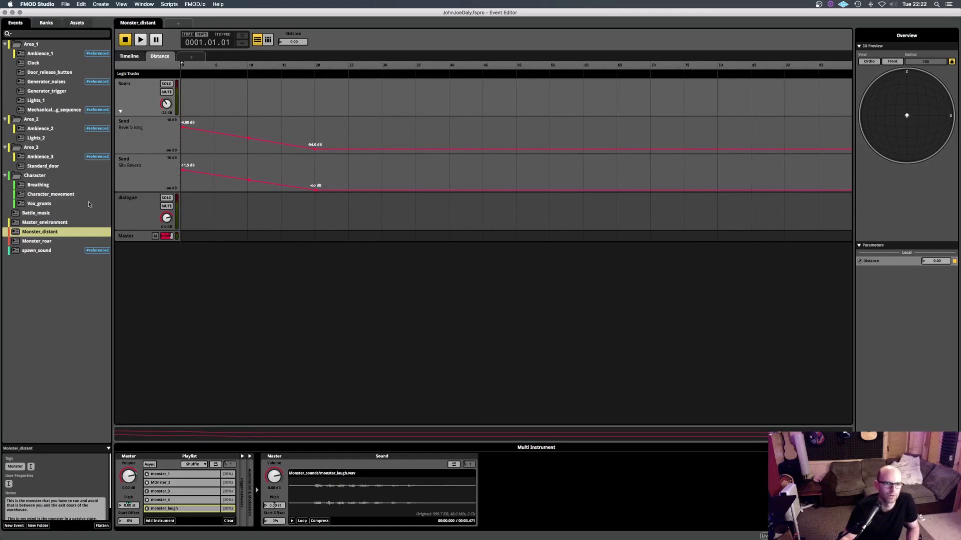
- Open and play the Monster_roar event, and view the spawn_sound event's tracks
{"action": "left_click", "coordinate": [44, 241]}
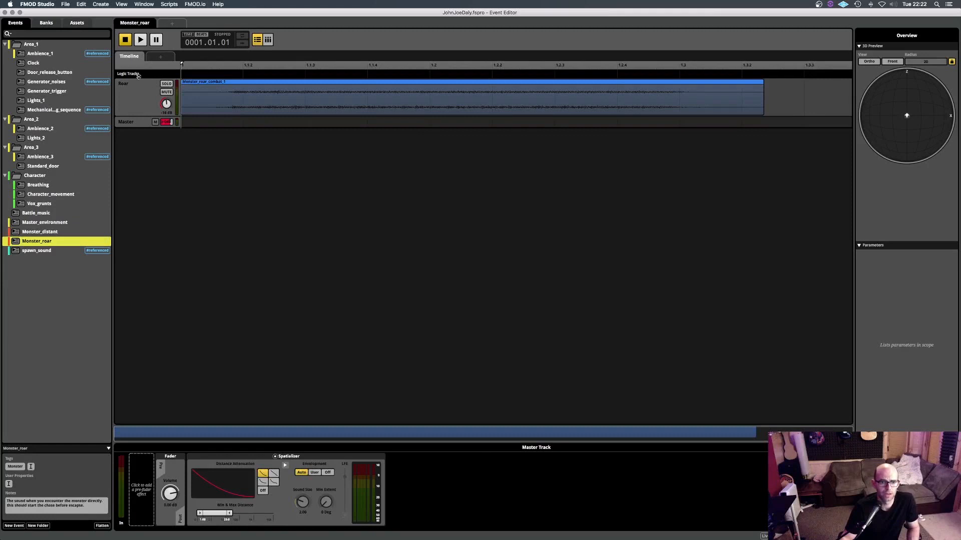
{"action": "key", "text": "space"}
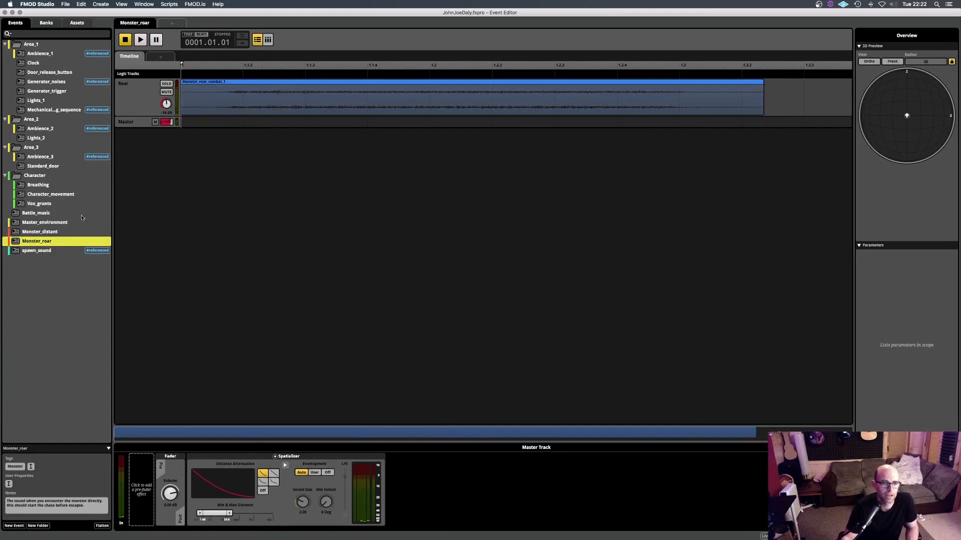
{"action": "left_click", "coordinate": [44, 252]}
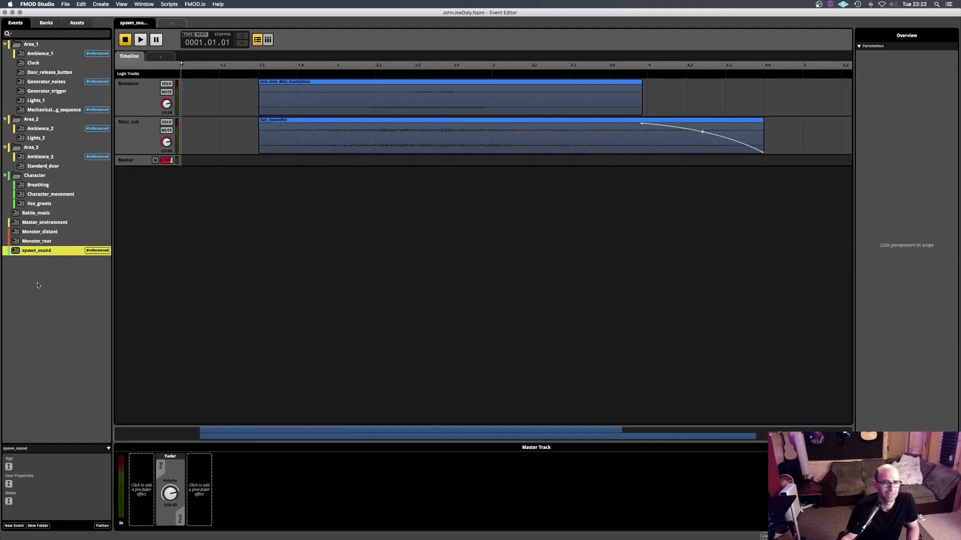
- Clear the event selection and collapse the Area_1, Area_2, Area_3 and Character folders
{"action": "left_click", "coordinate": [37, 283]}
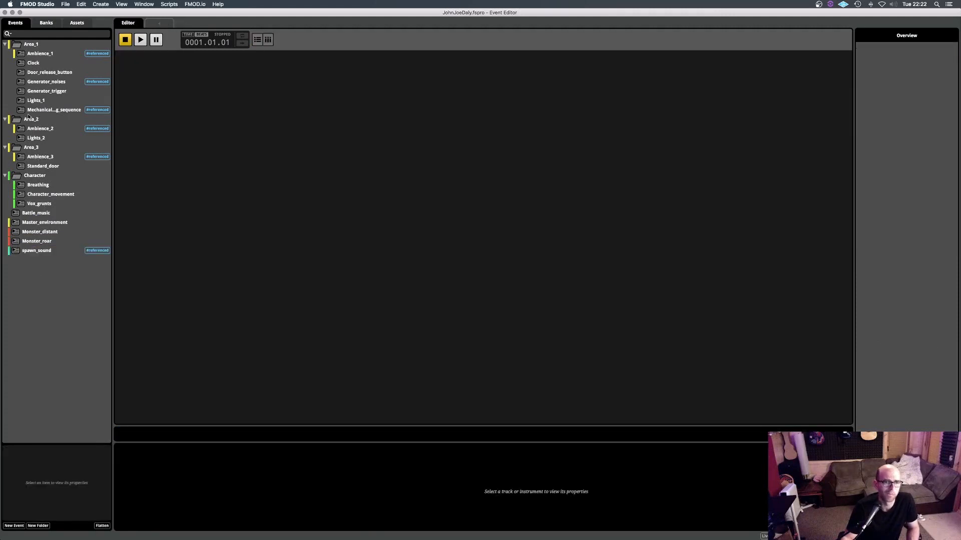
{"action": "left_click", "coordinate": [5, 45]}
{"action": "left_click", "coordinate": [4, 54]}
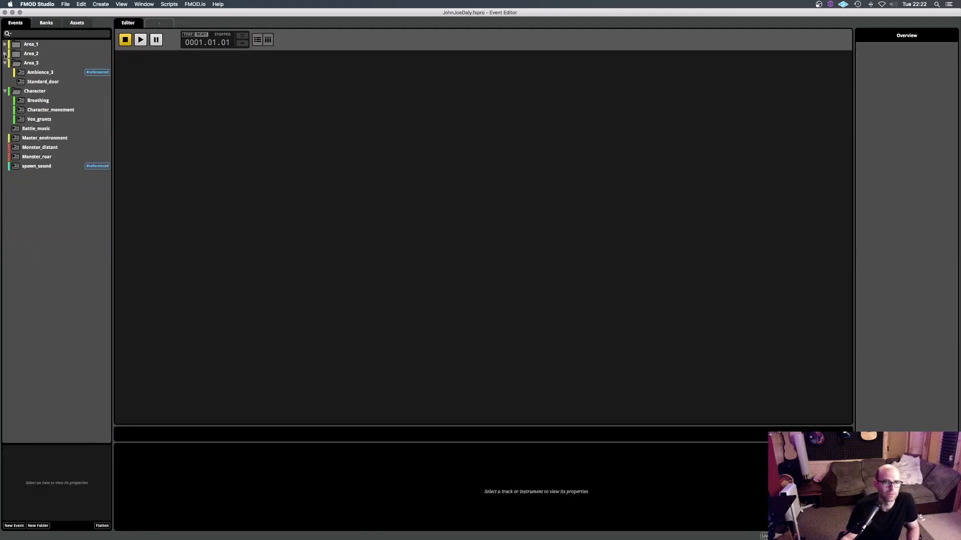
{"action": "left_click", "coordinate": [4, 63]}
{"action": "left_click", "coordinate": [4, 72]}
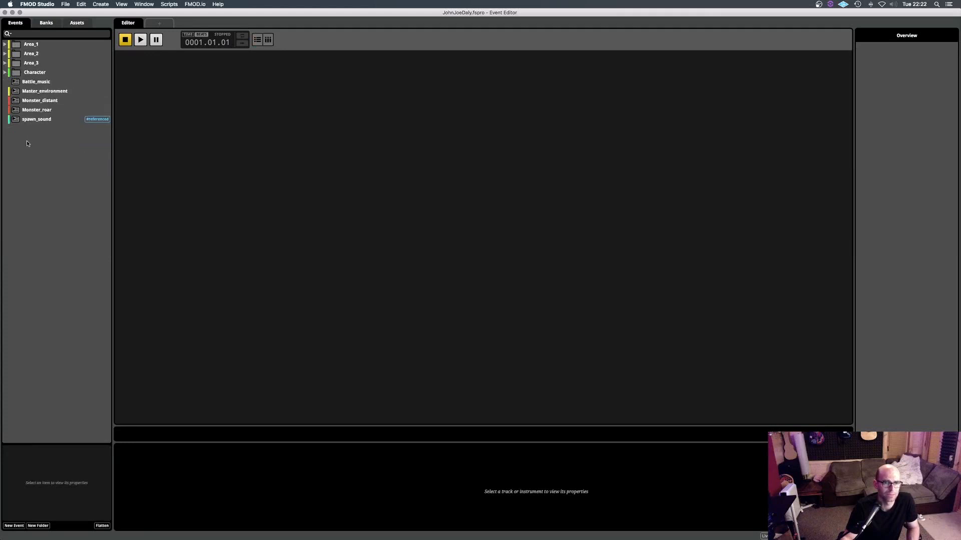